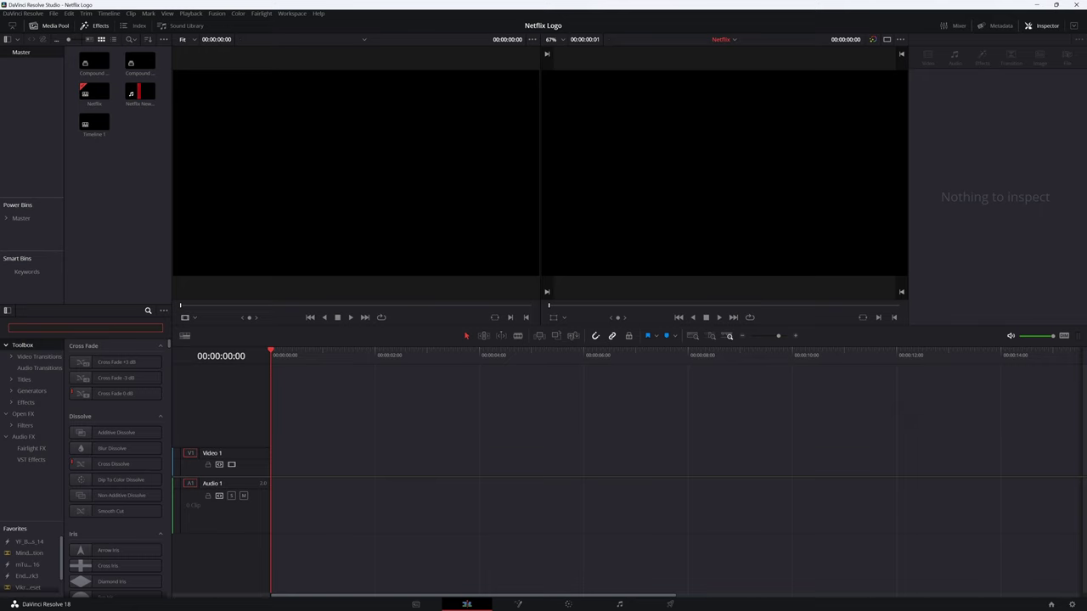
- Add a Fusion Composition clip to the start of the first video track and open it on the Fusion page
{"action": "type", "text": "fusion"}
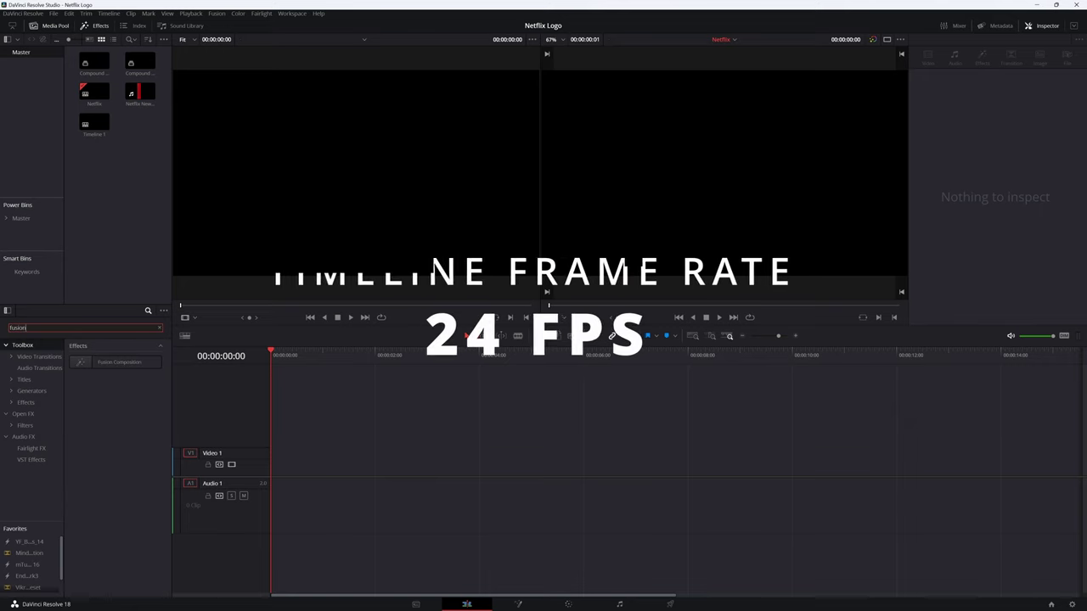
{"action": "left_click_drag", "start_coordinate": [119, 363], "coordinate": [285, 466]}
{"action": "left_click_drag", "start_coordinate": [358, 466], "coordinate": [348, 466]}
{"action": "left_click_drag", "start_coordinate": [484, 355], "coordinate": [480, 355]}
{"action": "left_click_drag", "start_coordinate": [528, 459], "coordinate": [478, 458]}
{"action": "left_click", "coordinate": [520, 604]}
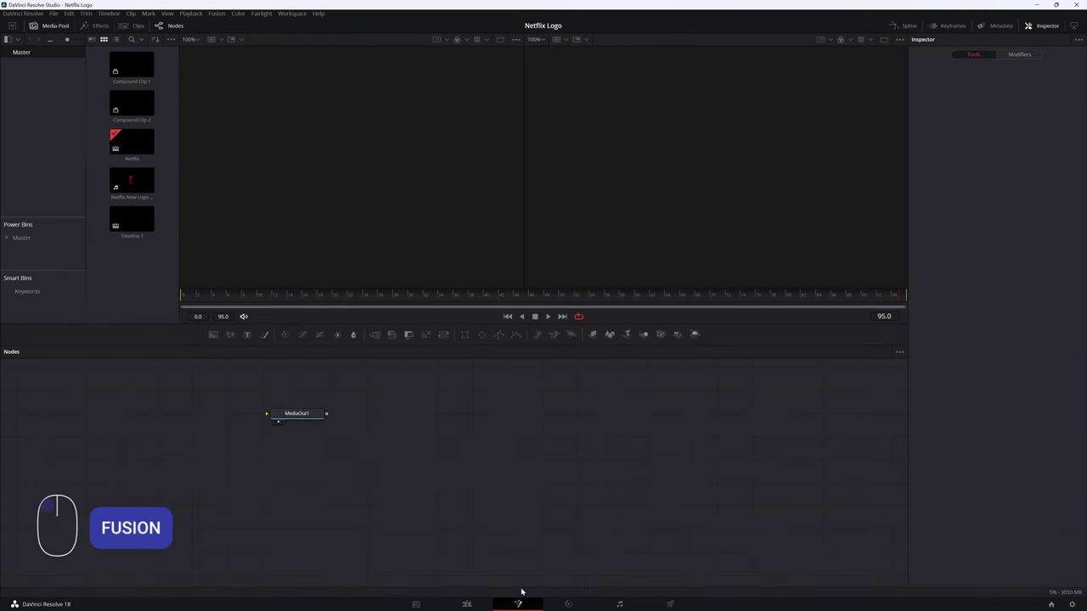
- Bring the Netflix New Logo clip into the node graph, show it in the first viewer, and place MediaOut1 far away from it
{"action": "left_click_drag", "start_coordinate": [298, 417], "coordinate": [730, 501]}
{"action": "left_click_drag", "start_coordinate": [132, 181], "coordinate": [85, 417]}
{"action": "key", "text": "1"}
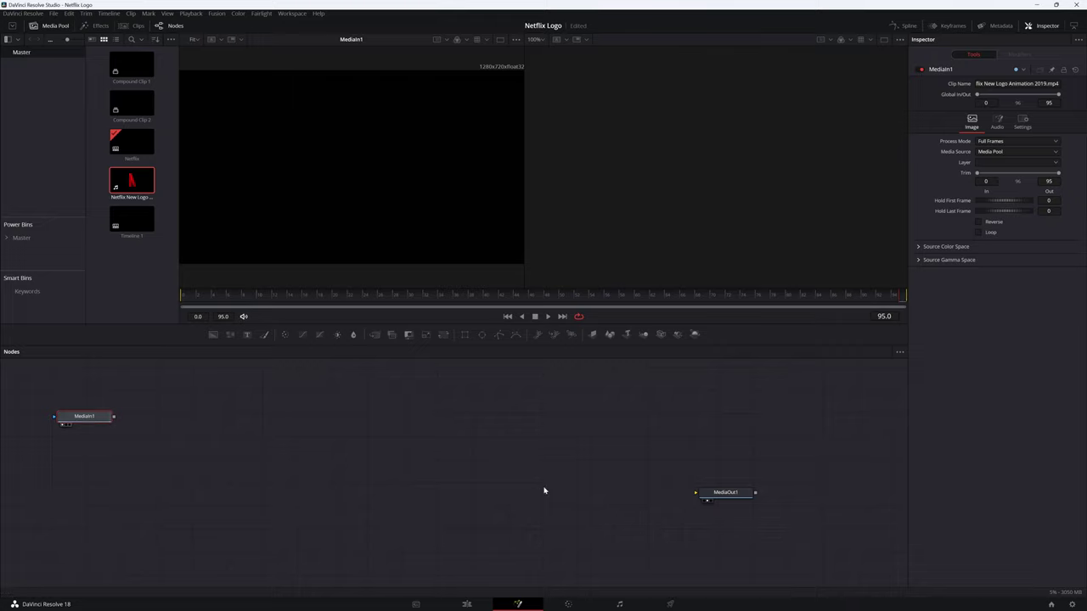
{"action": "key", "text": "1"}
{"action": "left_click_drag", "start_coordinate": [722, 500], "coordinate": [742, 497]}
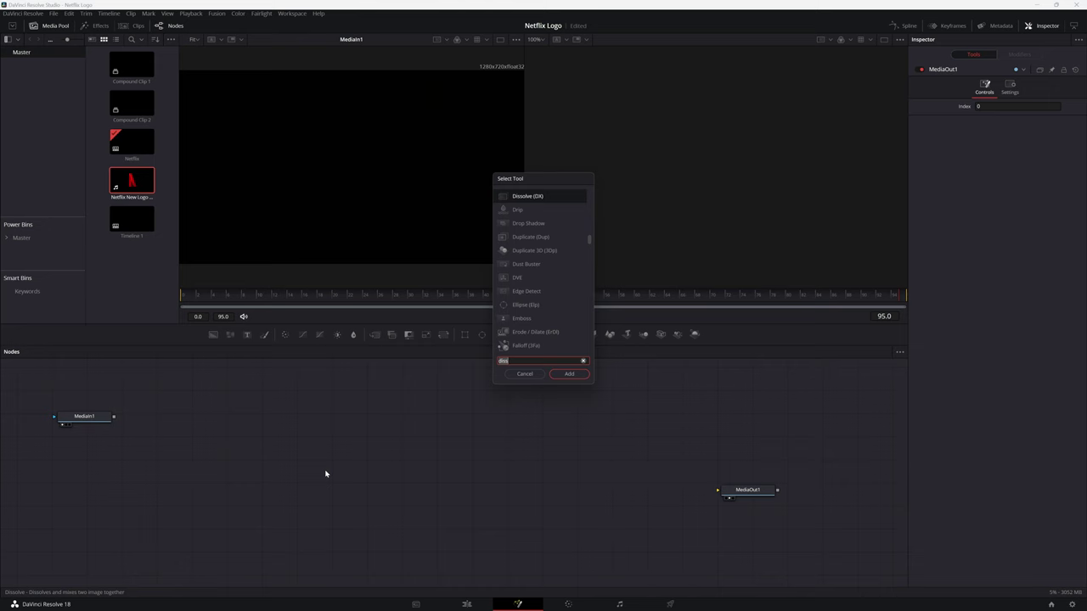
- Add a Background node between the media nodes and set its colour to bright red
{"action": "type", "text": "backg"}
{"action": "key", "text": "Return"}
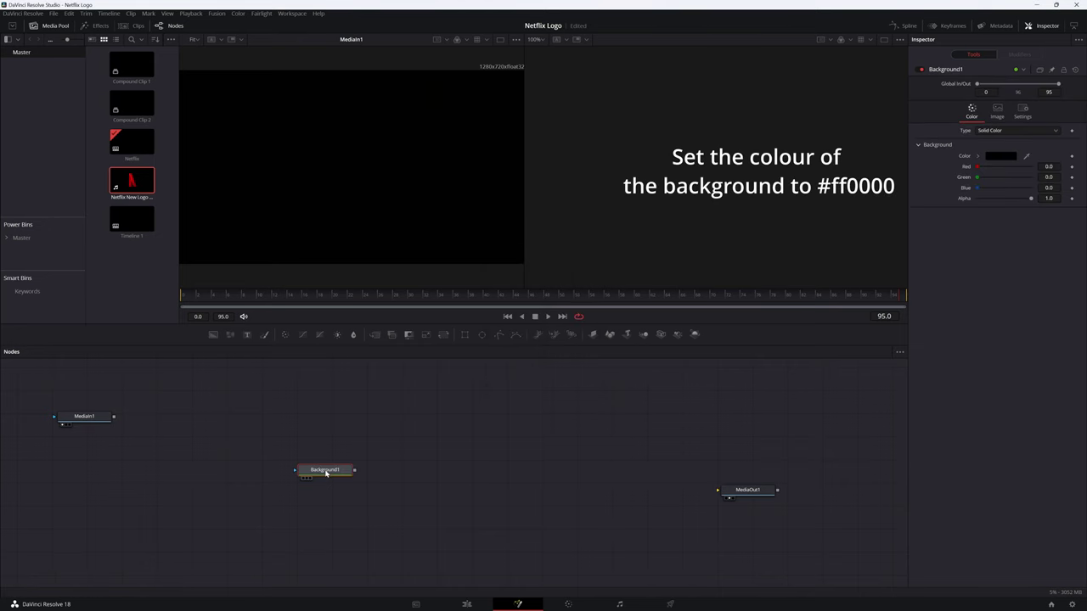
{"action": "left_click", "coordinate": [1001, 156]}
{"action": "left_click", "coordinate": [541, 237]}
{"action": "left_click", "coordinate": [642, 239]}
{"action": "left_click", "coordinate": [628, 386]}
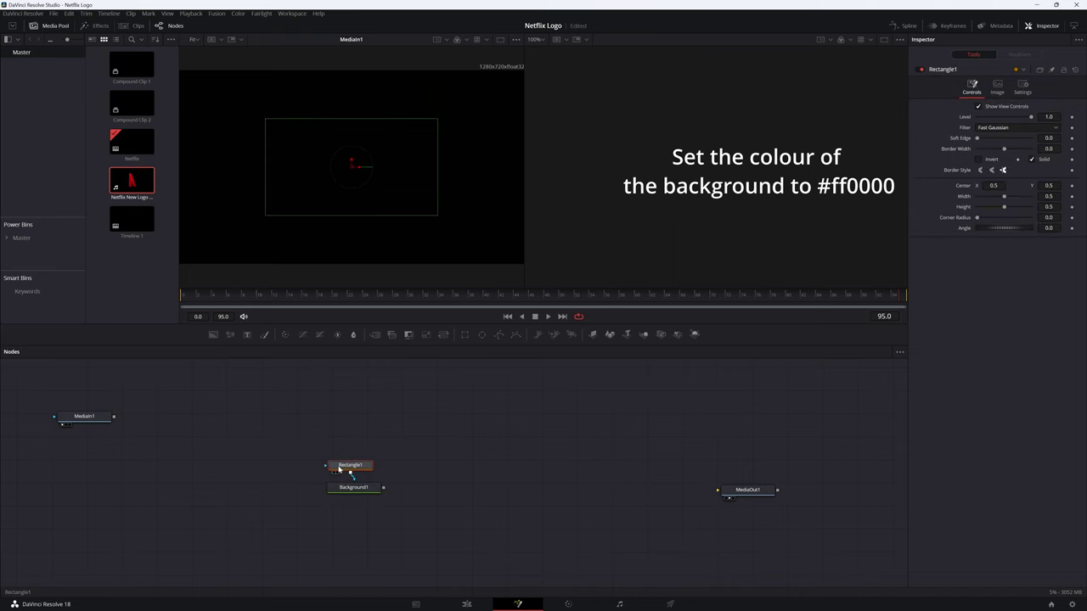
- Connect the red background to MediaOut1 and set its rectangle mask to width 1.0 and height 0.333
{"action": "left_click_drag", "start_coordinate": [340, 469], "coordinate": [284, 487]}
{"action": "left_click_drag", "start_coordinate": [384, 488], "coordinate": [718, 490]}
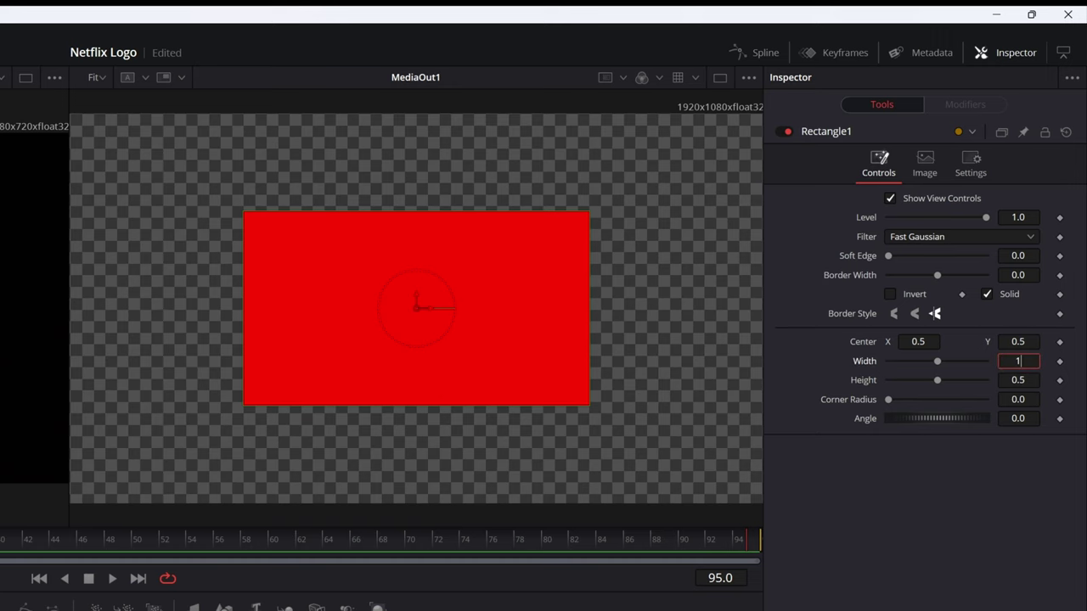
{"action": "type", "text": "1"}
{"action": "key", "text": "Tab"}
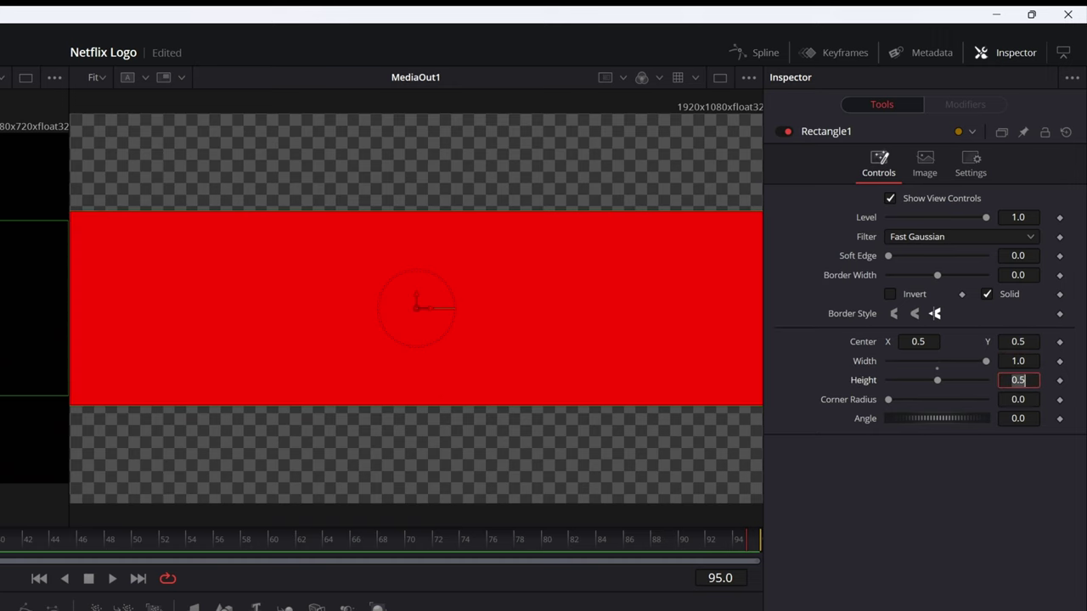
- Rename the Rectangle1 node as CenterRectangle
{"action": "key", "text": "F2"}
{"action": "type", "text": "c"}
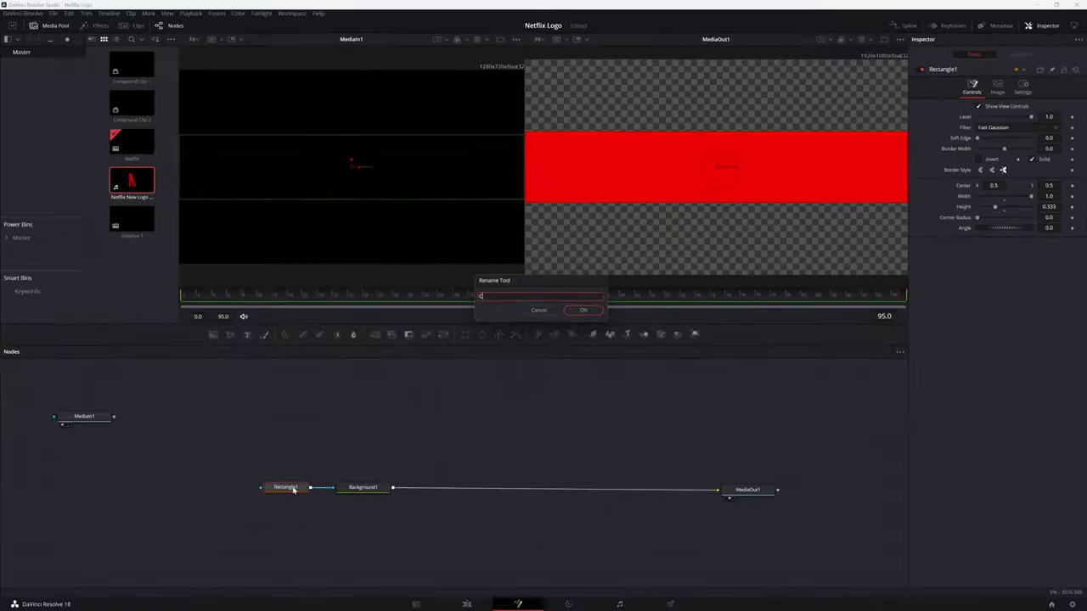
{"action": "type", "text": "enter"}
{"action": "type", "text": " Rectangle"}
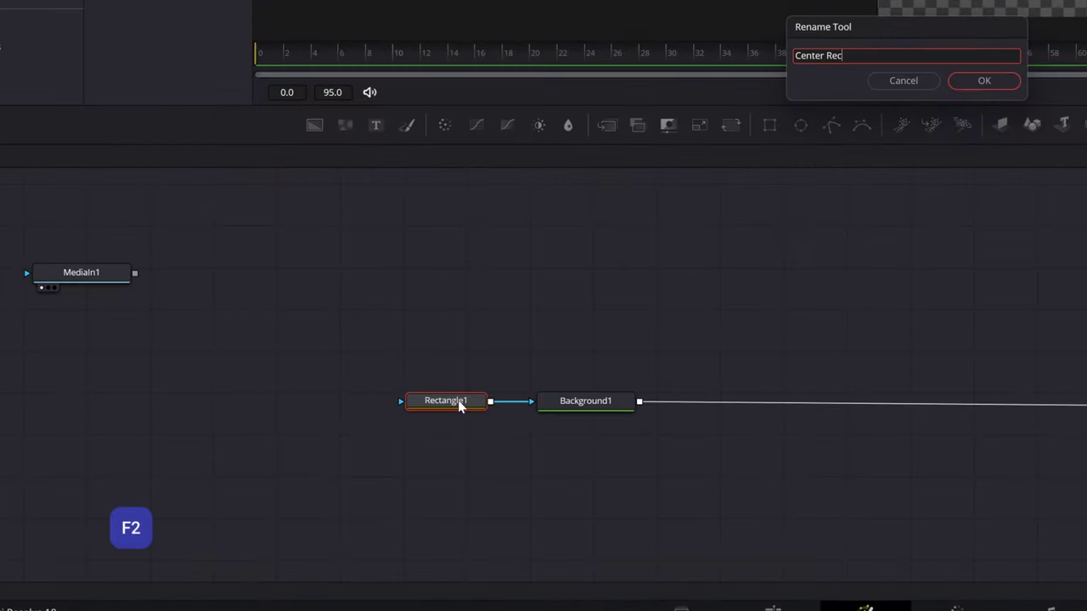
{"action": "key", "text": "Return"}
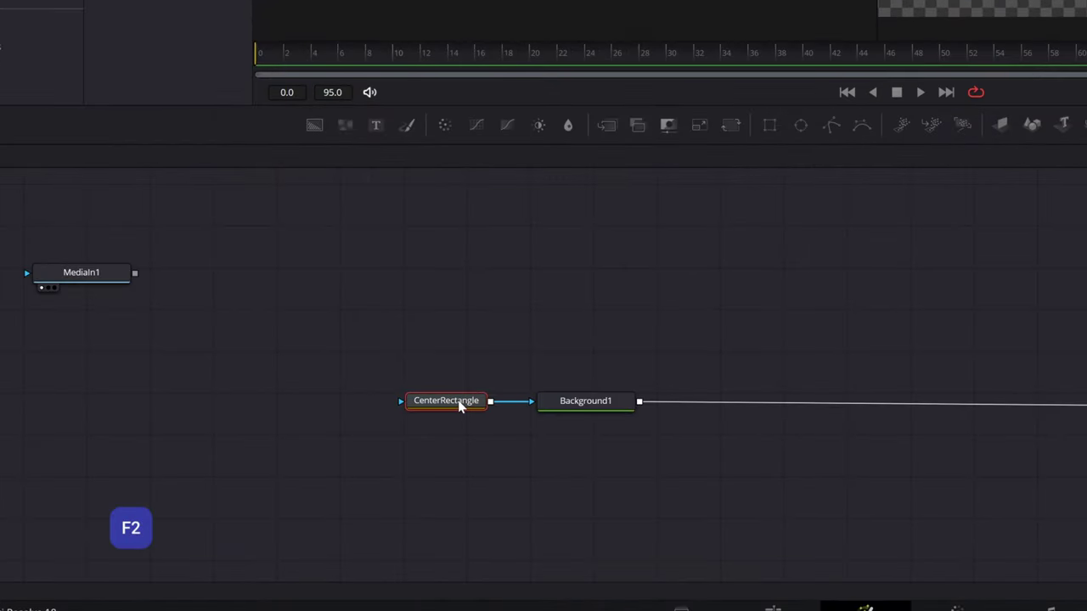
- Paste a copy of the rectangle and background pair above the original and rename its rectangle node as TopRectangle
{"action": "left_click", "coordinate": [537, 228]}
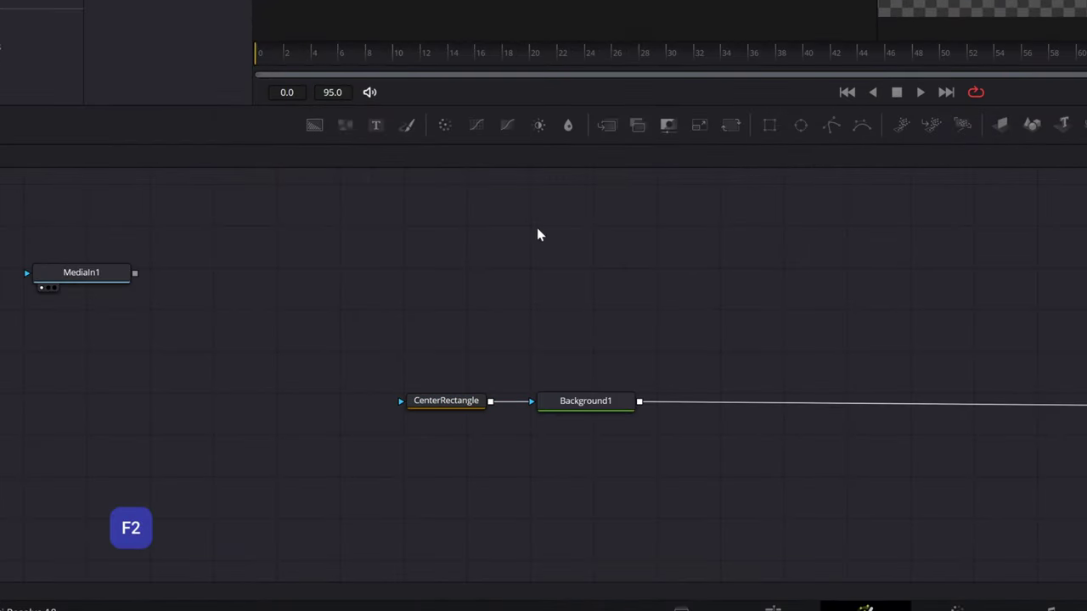
{"action": "key", "text": "ctrl+v"}
{"action": "left_click_drag", "start_coordinate": [669, 231], "coordinate": [581, 353]}
{"action": "left_click", "coordinate": [453, 345]}
{"action": "key", "text": "F2"}
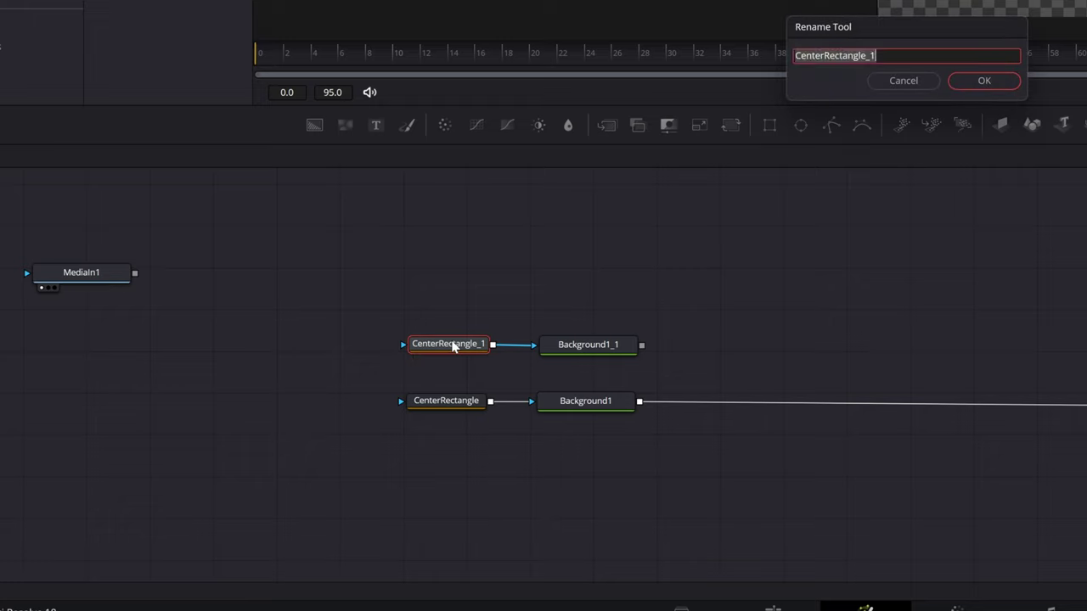
{"action": "type", "text": "TopRectangle"}
{"action": "key", "text": "Return"}
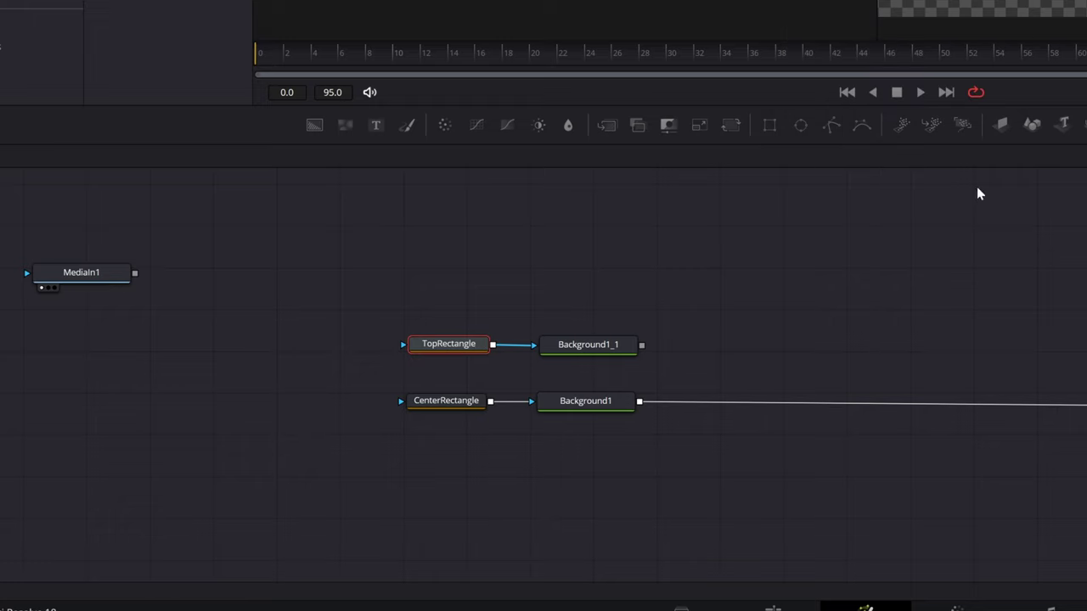
- Paste a third rectangle and background pair below the center pair, naming its nodes BottoRectangle and BottomRectangle
{"action": "left_click", "coordinate": [551, 500]}
{"action": "key", "text": "ctrl+v"}
{"action": "left_click_drag", "start_coordinate": [675, 507], "coordinate": [566, 468]}
{"action": "key", "text": "F2"}
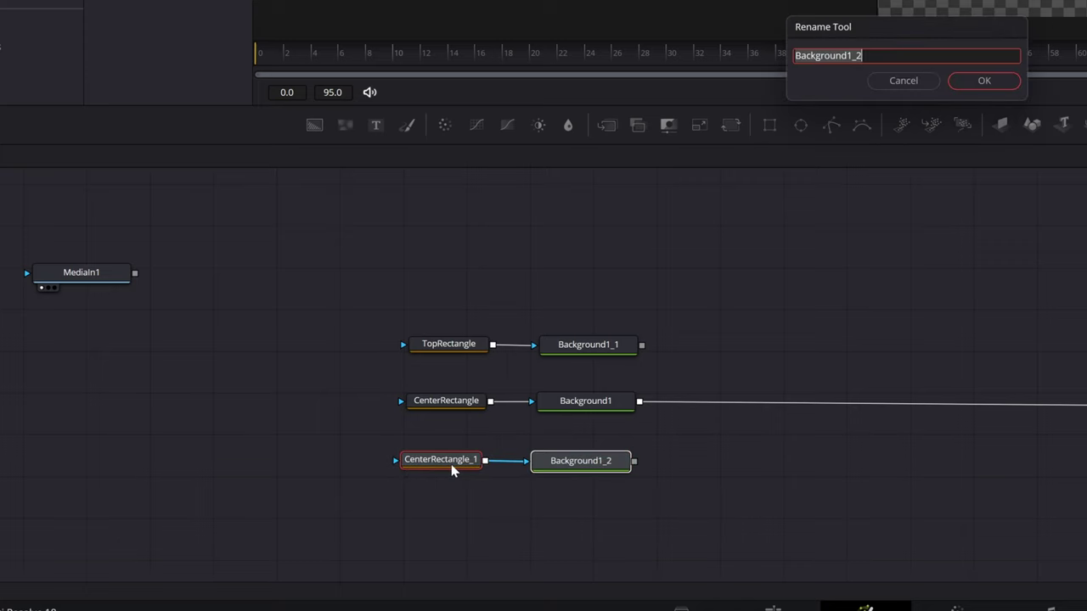
{"action": "type", "text": "Bottom Rectan"}
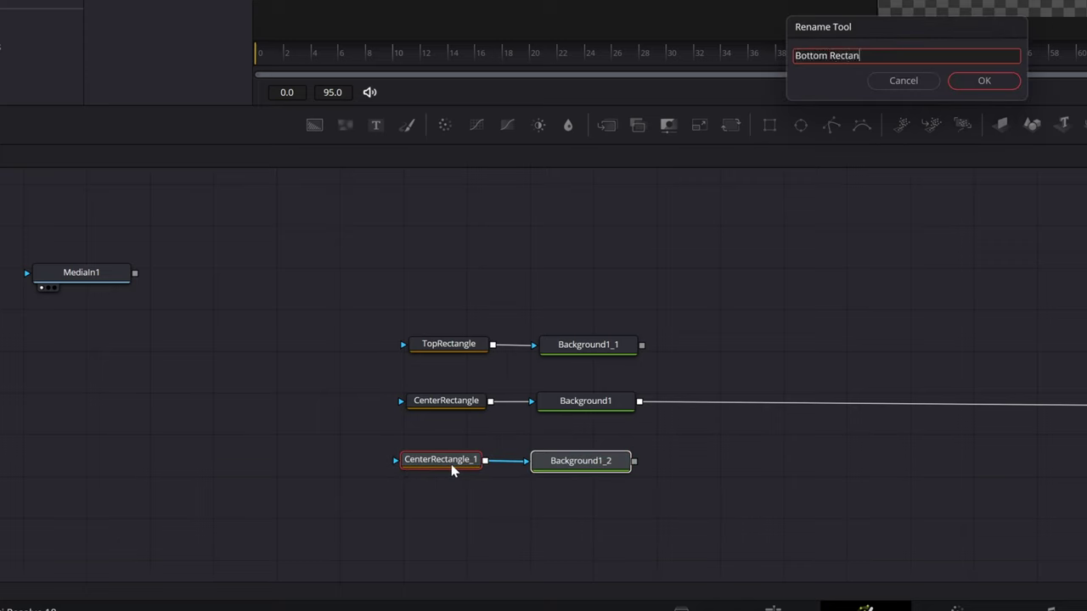
{"action": "type", "text": "le"}
{"action": "key", "text": "Return"}
- Rename the three background nodes as TopBackground, CenterBackground and BottomBackground
{"action": "left_click", "coordinate": [578, 348]}
{"action": "key", "text": "F2"}
{"action": "type", "text": "To"}
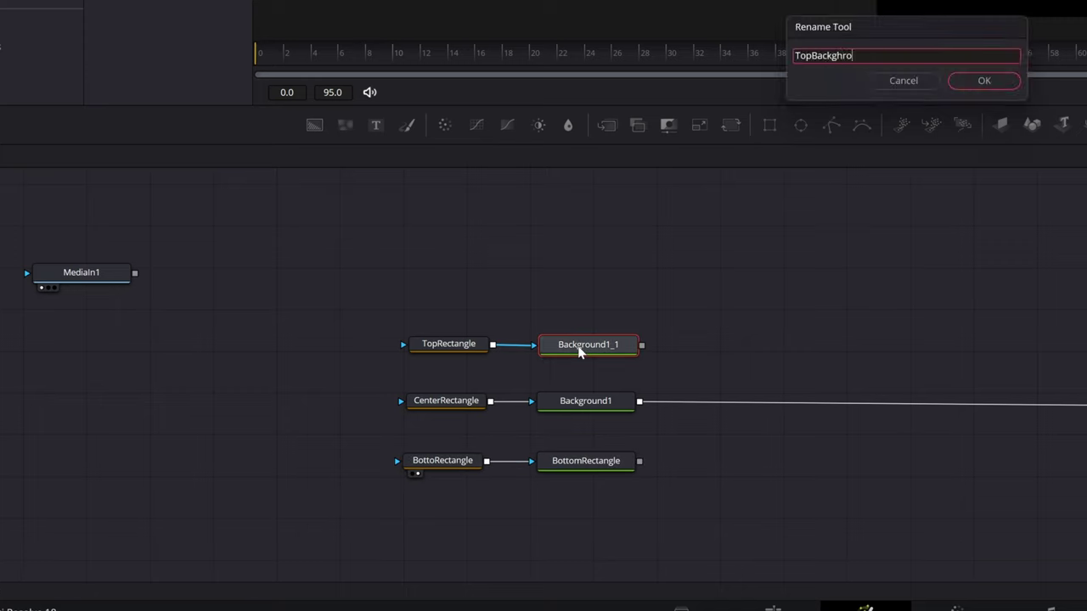
{"action": "type", "text": "pBackground"}
{"action": "key", "text": "Return"}
{"action": "left_click", "coordinate": [605, 402]}
{"action": "key", "text": "F2"}
{"action": "type", "text": "CenterBackground"}
{"action": "key", "text": "Return"}
{"action": "left_click", "coordinate": [581, 467]}
{"action": "key", "text": "F2"}
{"action": "type", "text": "BottomBackground"}
{"action": "key", "text": "Return"}
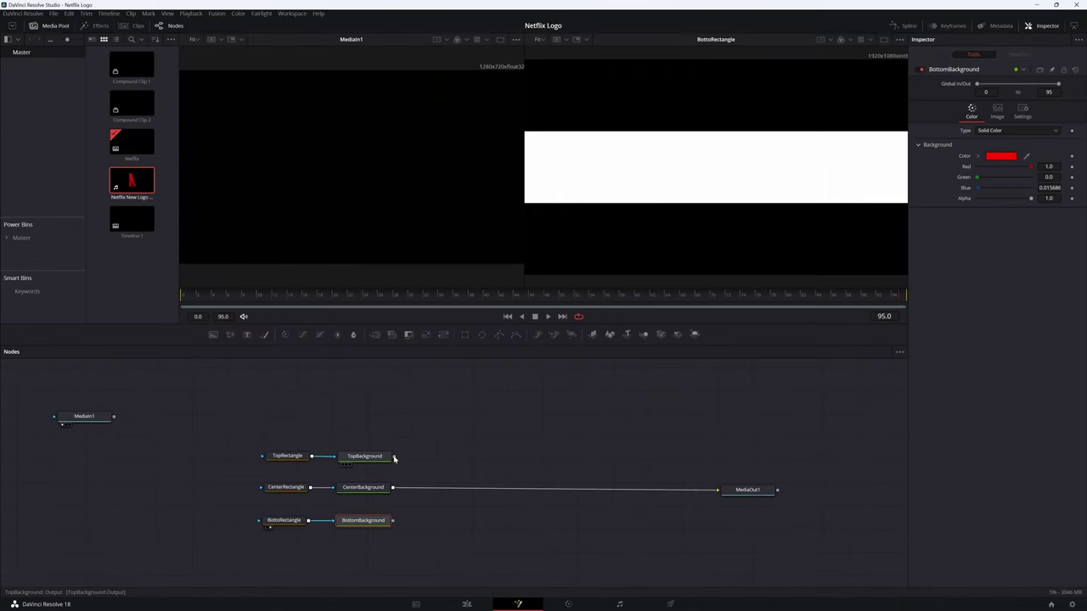
- Merge the top, center and bottom backgrounds through two chained Merge nodes into MediaOut1, and show MediaOut1 in the second viewer
{"action": "left_click_drag", "start_coordinate": [394, 459], "coordinate": [393, 489]}
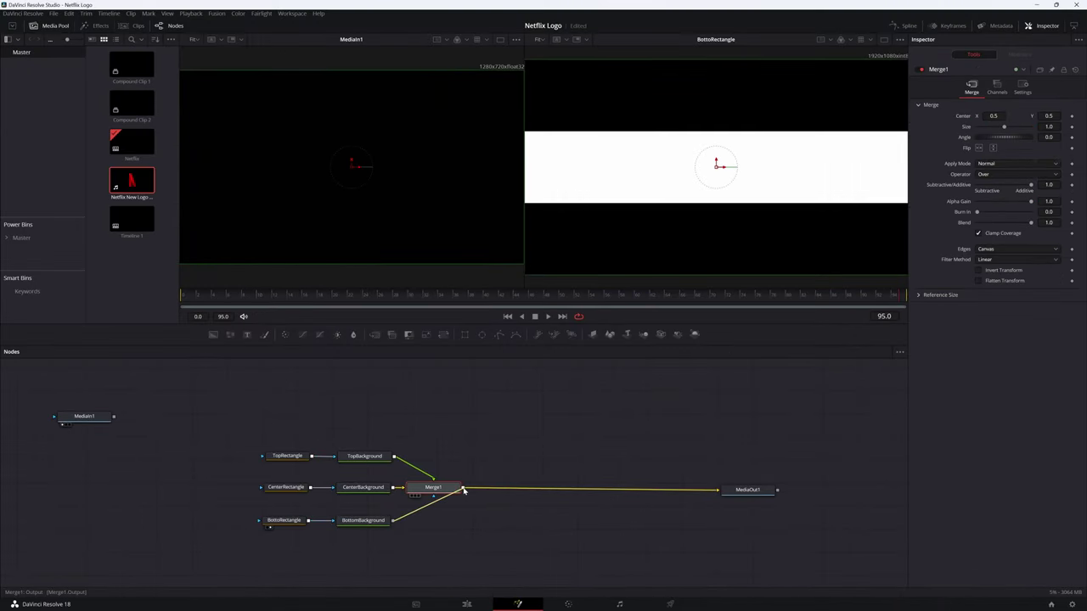
{"action": "left_click_drag", "start_coordinate": [464, 491], "coordinate": [394, 521]}
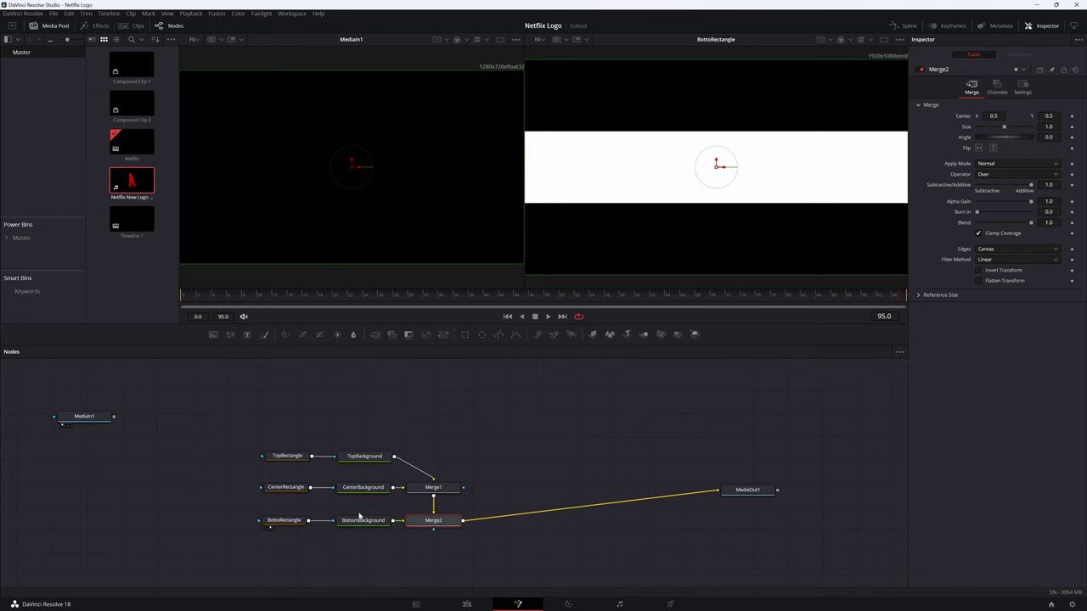
{"action": "key", "text": "2"}
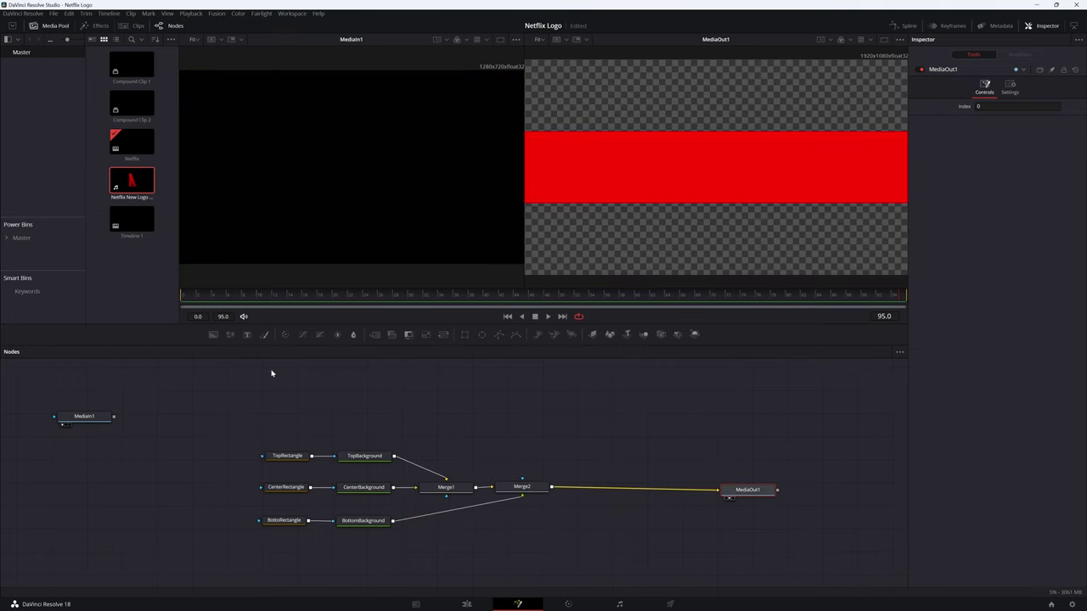
- Raise TopRectangle's Center Y to about 0.83 so it covers the top third of the frame
{"action": "left_click", "coordinate": [288, 457]}
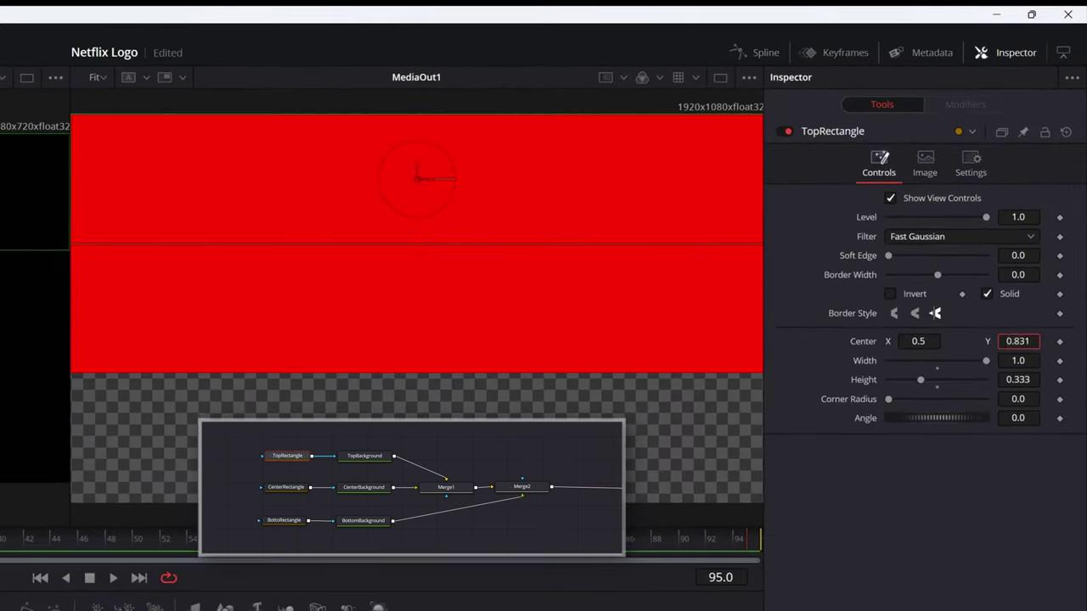
{"action": "double_click", "coordinate": [1049, 186]}
{"action": "key", "text": "Return"}
- Set BottoRectangle's Center Y to 0.167 so it covers the bottom third of the frame
{"action": "left_click", "coordinate": [283, 520]}
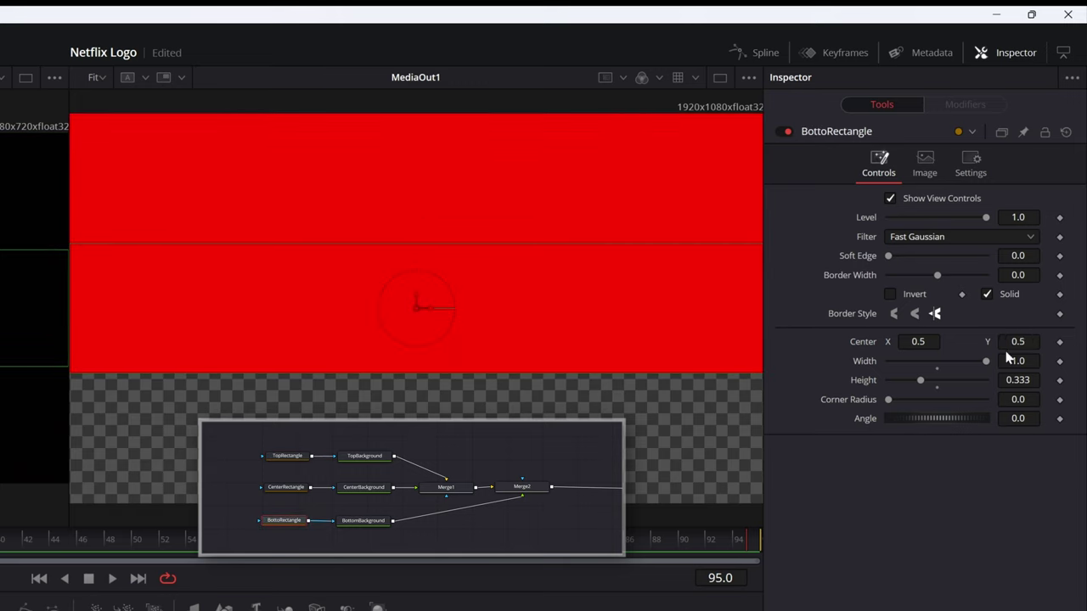
{"action": "type", "text": ".277"}
{"action": "key", "text": "Tab"}
{"action": "left_click_drag", "start_coordinate": [1018, 343], "coordinate": [922, 342]}
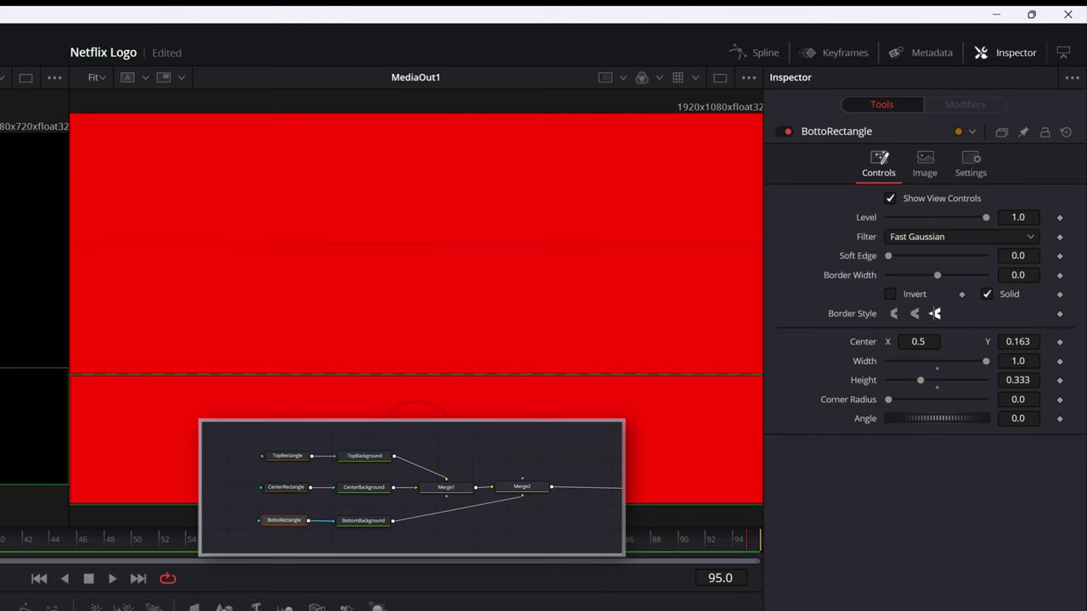
{"action": "double_click", "coordinate": [1019, 343]}
{"action": "type", "text": ".167"}
{"action": "key", "text": "Tab"}
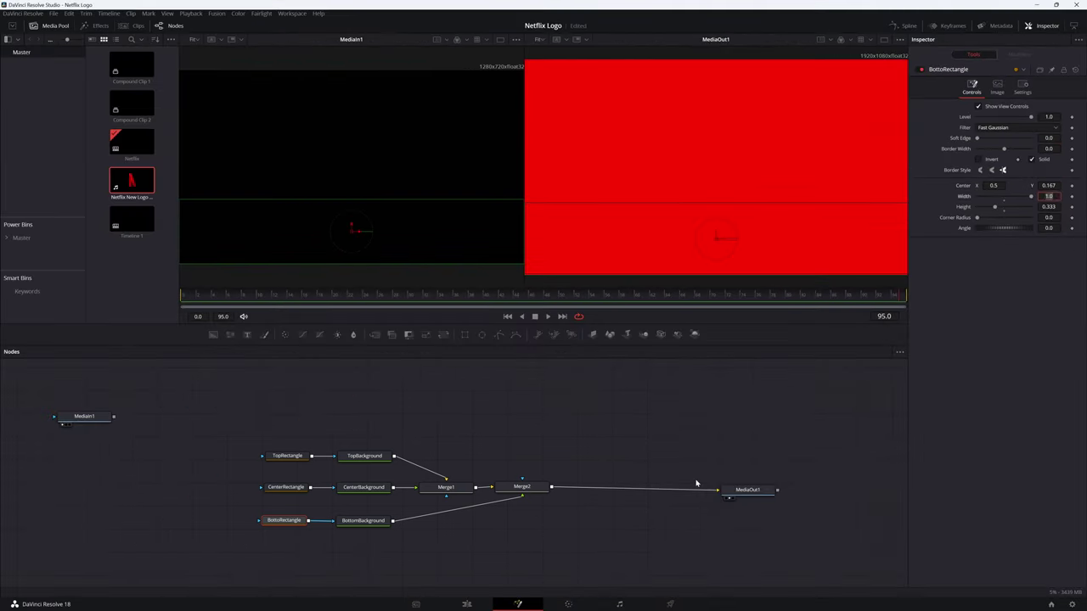
{"action": "left_click", "coordinate": [696, 483]}
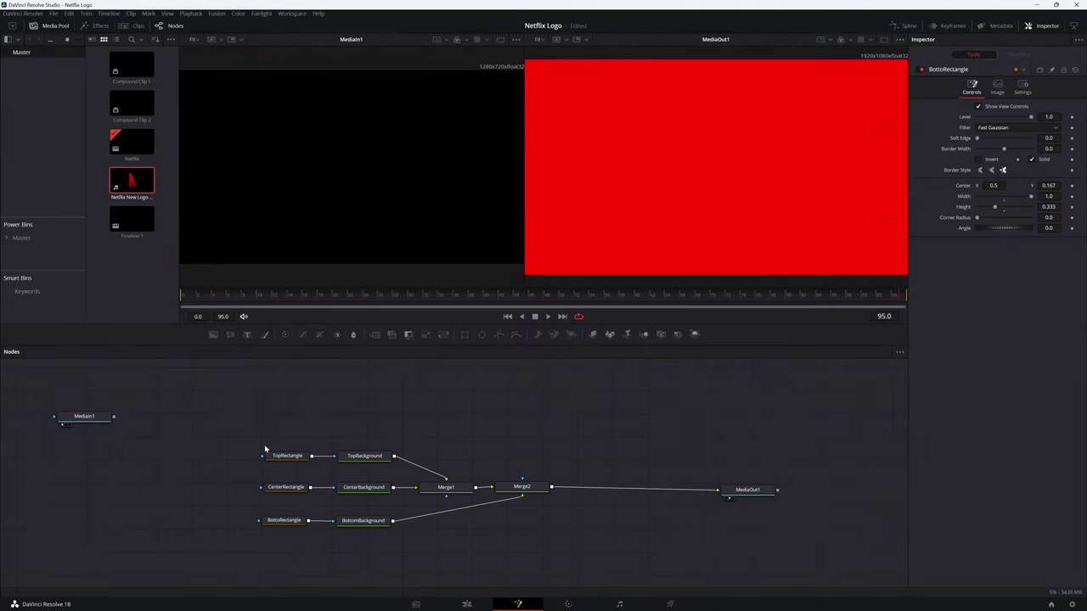
- Spread out the node graph by moving the top pair up, the center pair left and the bottom pair down
{"action": "left_click_drag", "start_coordinate": [263, 446], "coordinate": [372, 466]}
{"action": "left_click_drag", "start_coordinate": [372, 459], "coordinate": [372, 404]}
{"action": "left_click_drag", "start_coordinate": [258, 474], "coordinate": [380, 498]}
{"action": "left_click_drag", "start_coordinate": [383, 494], "coordinate": [247, 494]}
{"action": "left_click_drag", "start_coordinate": [298, 538], "coordinate": [358, 518]}
{"action": "left_click_drag", "start_coordinate": [359, 521], "coordinate": [352, 559]}
{"action": "left_click", "coordinate": [306, 535]}
{"action": "left_click", "coordinate": [225, 486]}
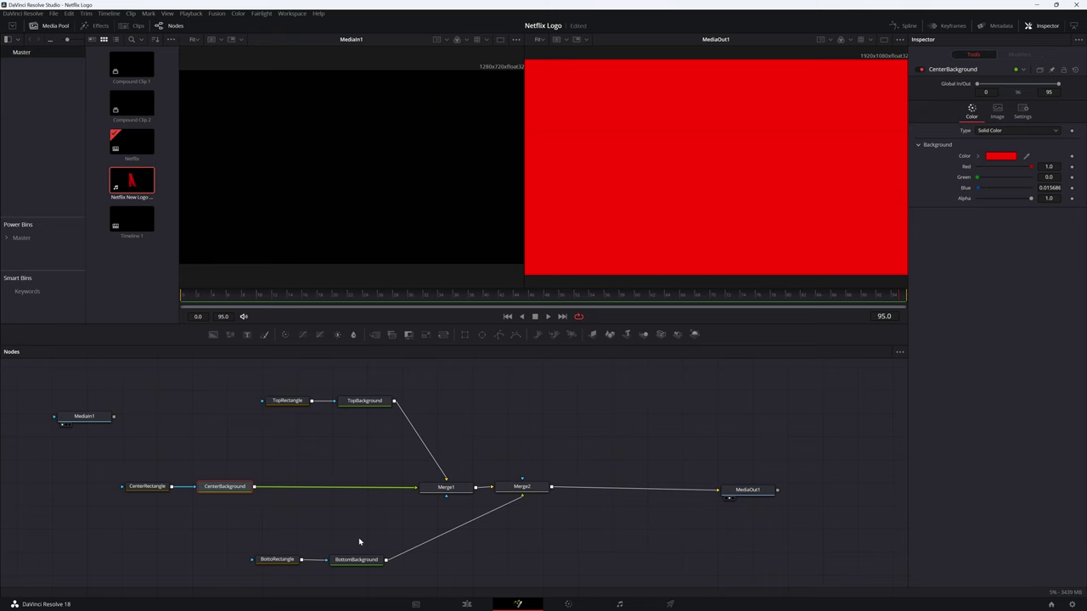
- Insert a Corner Positioner between CenterRectangle and CenterBackground, and feed CenterRectangle into its main image input
{"action": "left_click", "coordinate": [142, 490]}
{"action": "key", "text": "shift+space"}
{"action": "type", "text": "circ"}
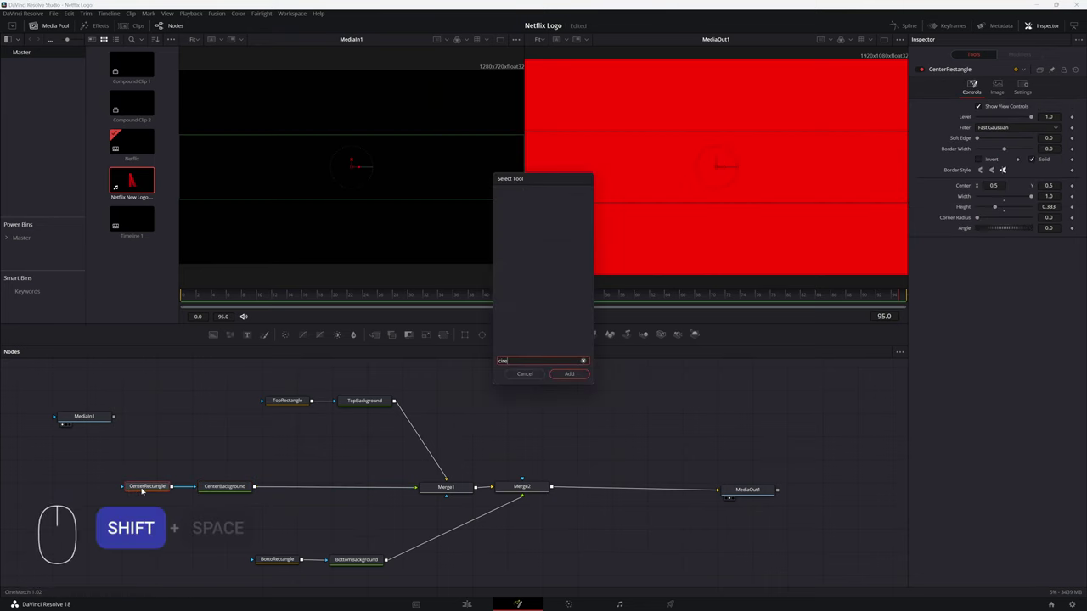
{"action": "key", "text": "BackSpace"}
{"action": "type", "text": "orn"}
{"action": "key", "text": "BackSpace"}
{"action": "key", "text": "BackSpace"}
{"action": "key", "text": "BackSpace"}
{"action": "key", "text": "BackSpace"}
{"action": "key", "text": "BackSpace"}
{"action": "type", "text": "corner"}
{"action": "key", "text": "Return"}
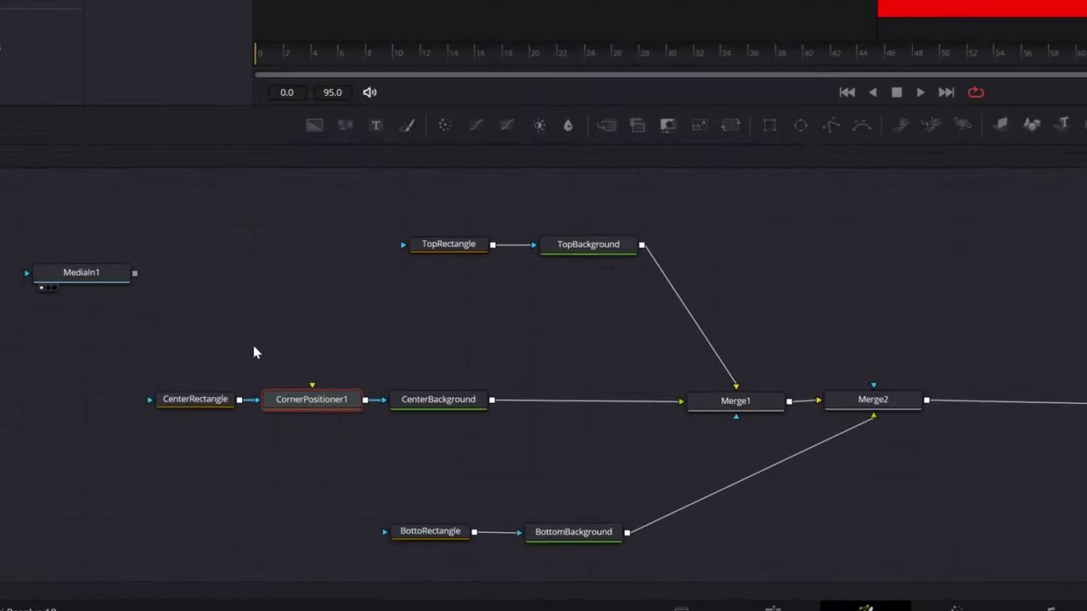
{"action": "left_click_drag", "start_coordinate": [224, 405], "coordinate": [186, 406]}
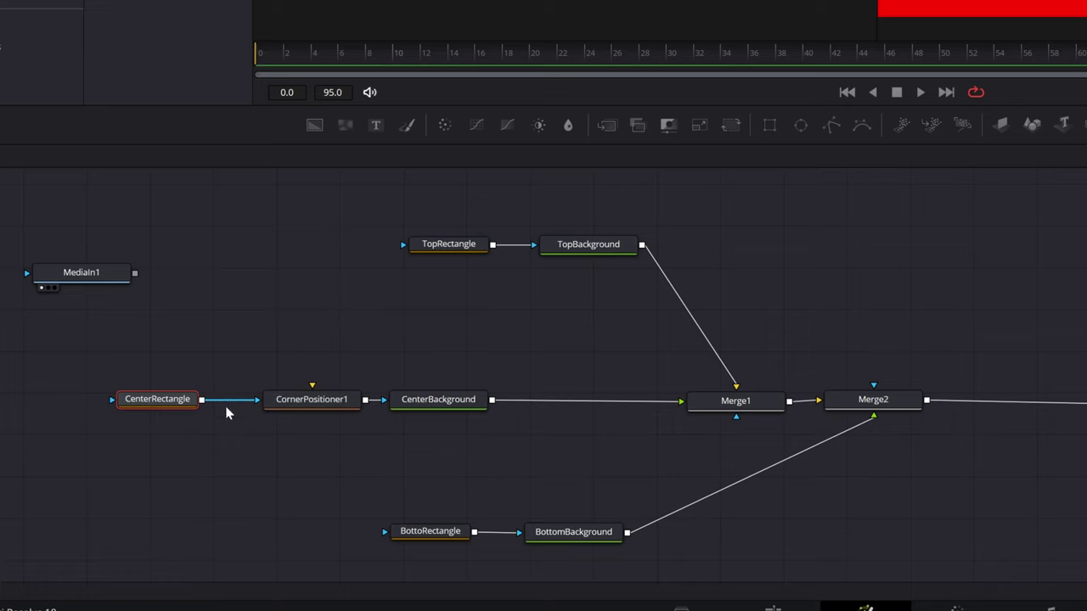
{"action": "left_click_drag", "start_coordinate": [254, 401], "coordinate": [315, 386]}
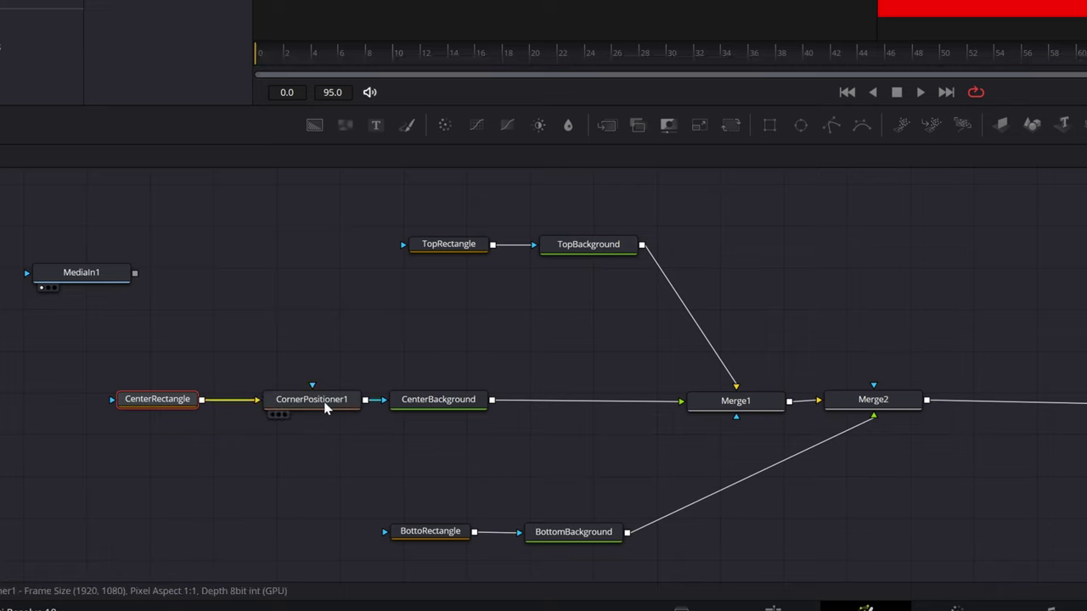
- Set CornerPositioner1's corners to the frame corners: Top Left 0.0, 1.0; Top Right 1.0, 1.0; Bottom Left 0.0, 0.0; Bottom Right 1.0, 0.0
{"action": "left_click", "coordinate": [312, 401]}
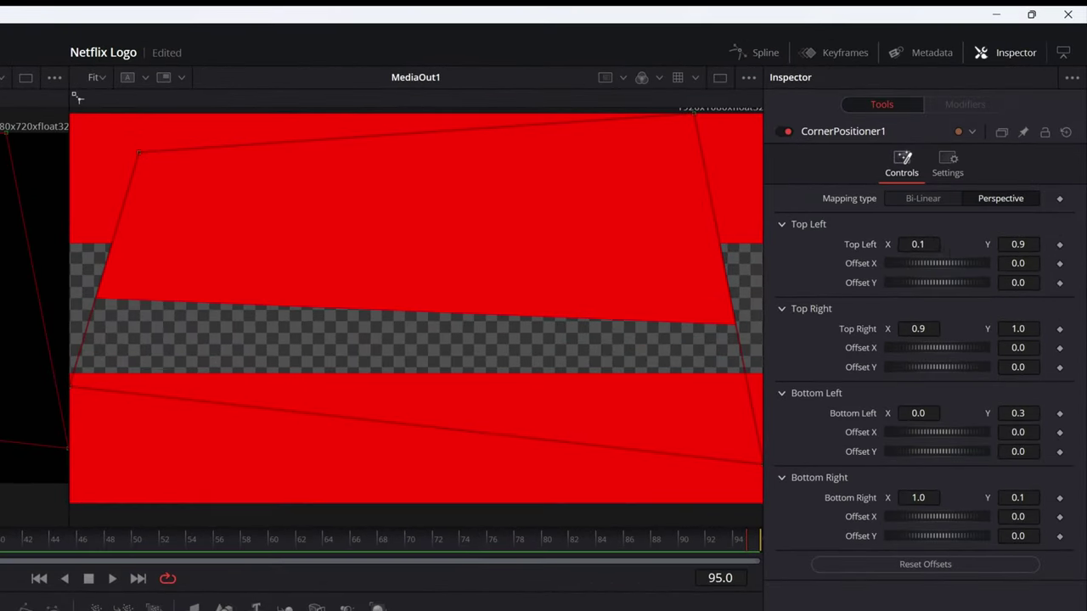
{"action": "left_click", "coordinate": [934, 220]}
{"action": "type", "text": "0"}
{"action": "key", "text": "Tab"}
{"action": "type", "text": "1"}
{"action": "key", "text": "Tab"}
{"action": "type", "text": "1"}
{"action": "key", "text": "Tab"}
{"action": "key", "text": "Tab"}
{"action": "key", "text": "Tab"}
{"action": "type", "text": "0"}
{"action": "left_click", "coordinate": [1018, 497]}
{"action": "type", "text": "0"}
{"action": "key", "text": "Return"}
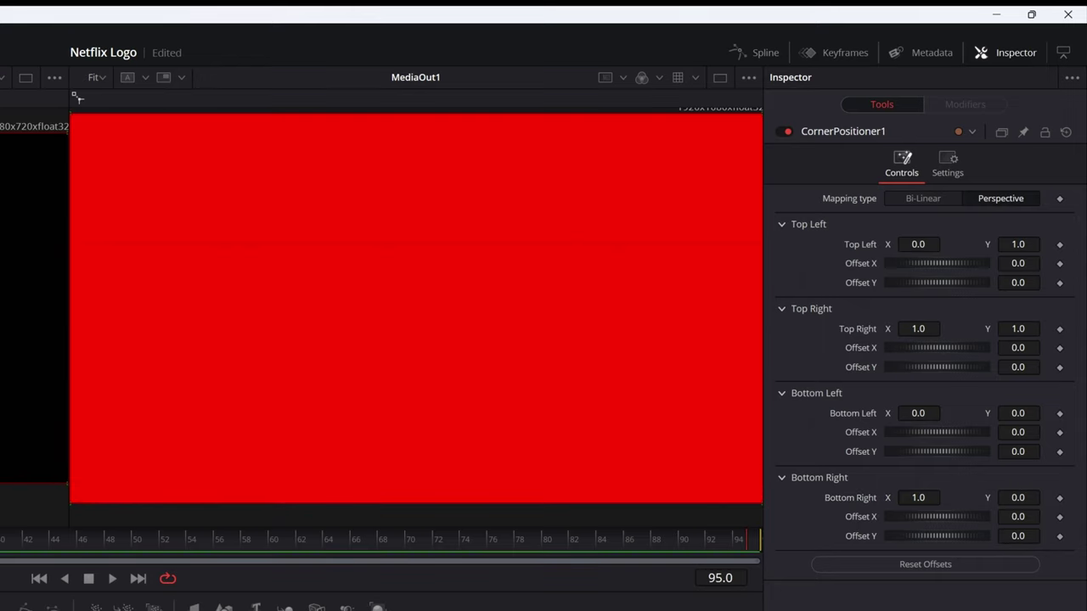
- Set Offset Y to -0.333 for both the Top Left and Bottom Left corners of CornerPositioner1
{"action": "left_click_drag", "start_coordinate": [1018, 283], "coordinate": [875, 283]}
{"action": "type", "text": "-0.333"}
{"action": "key", "text": "Tab"}
{"action": "left_click", "coordinate": [1018, 537]}
{"action": "left_click", "coordinate": [1018, 451]}
{"action": "type", "text": "-.333"}
{"action": "key", "text": "Tab"}
- Raise CornerPositioner1's right-hand corners, setting Top Right Y to 1.333 and Bottom Right Y to 0.333
{"action": "left_click", "coordinate": [1018, 328]}
{"action": "type", "text": "1.333"}
{"action": "key", "text": "Tab"}
{"action": "left_click", "coordinate": [1018, 498]}
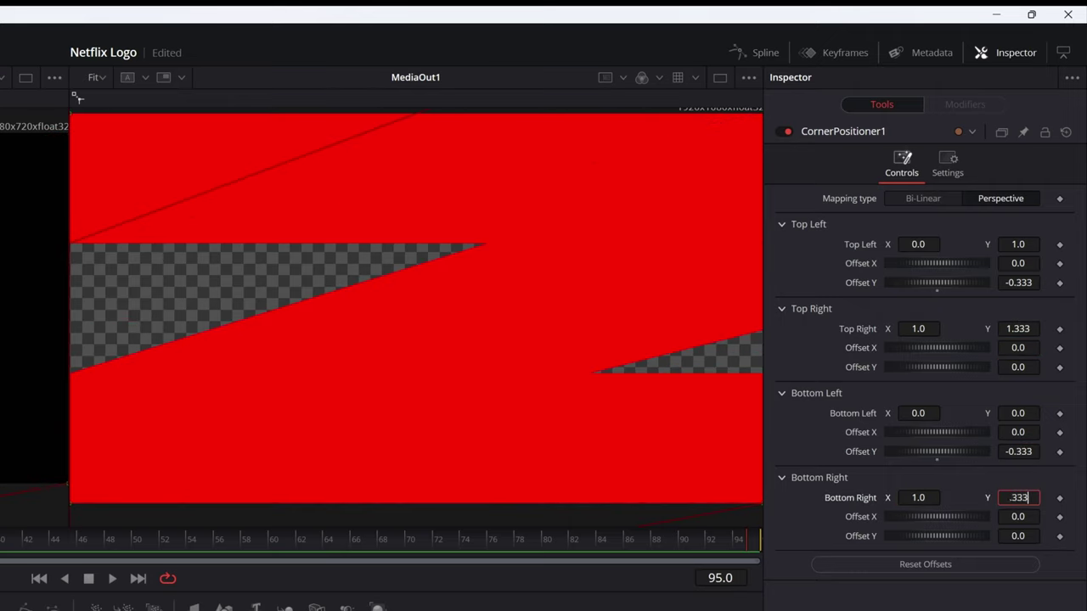
{"action": "type", "text": ".333"}
{"action": "key", "text": "Tab"}
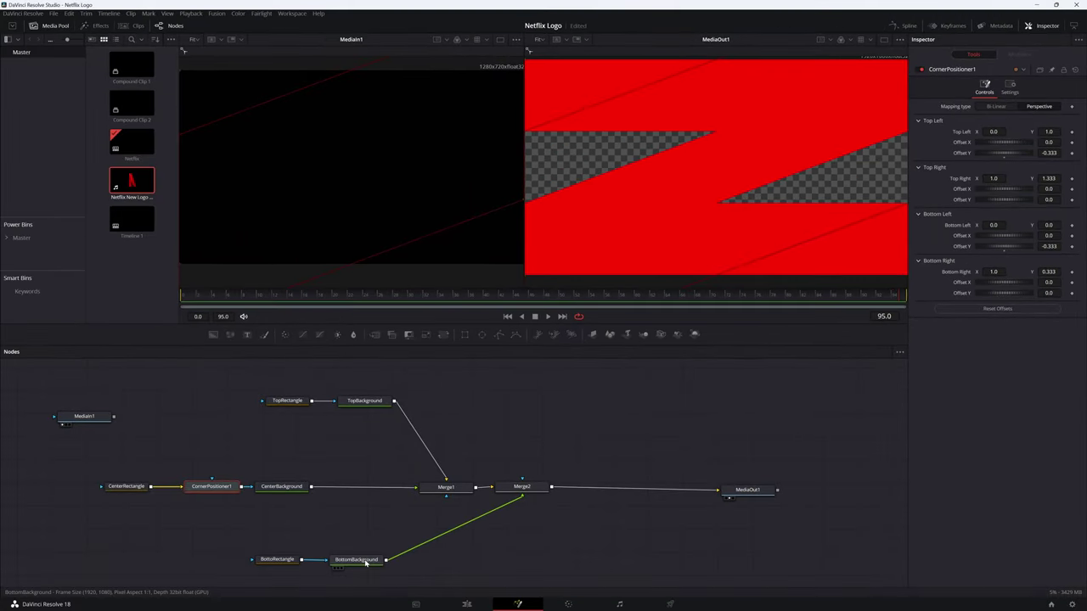
- Darken BottomBackground's color to #C10003 and copy its hex code
{"action": "left_click", "coordinate": [357, 560]}
{"action": "left_click", "coordinate": [1011, 157]}
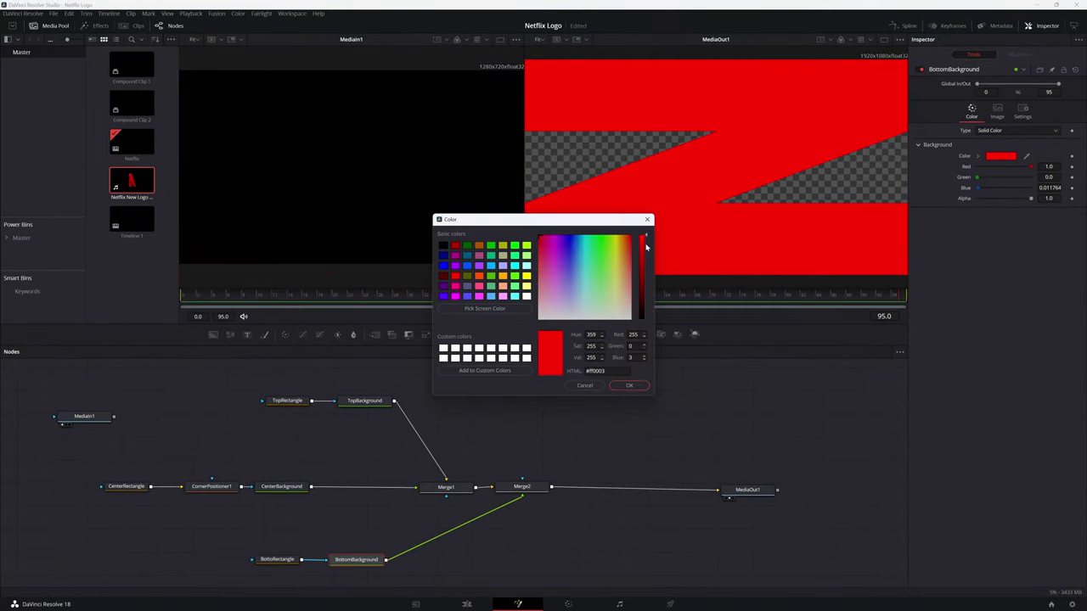
{"action": "left_click_drag", "start_coordinate": [646, 246], "coordinate": [647, 259]}
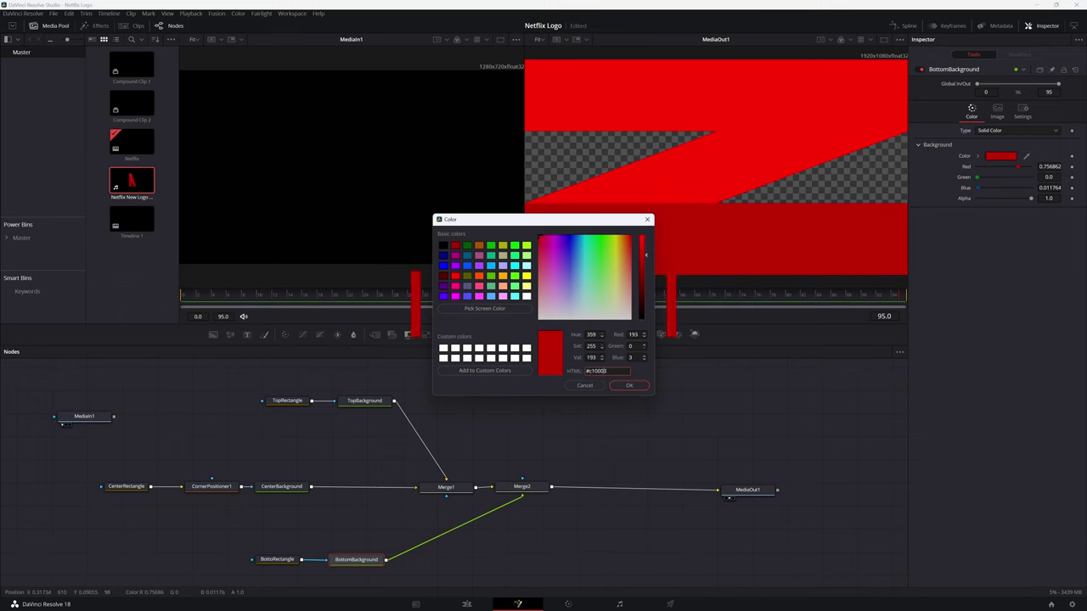
{"action": "left_click_drag", "start_coordinate": [590, 371], "coordinate": [655, 391]}
{"action": "key", "text": "ctrl+c"}
{"action": "left_click", "coordinate": [630, 387]}
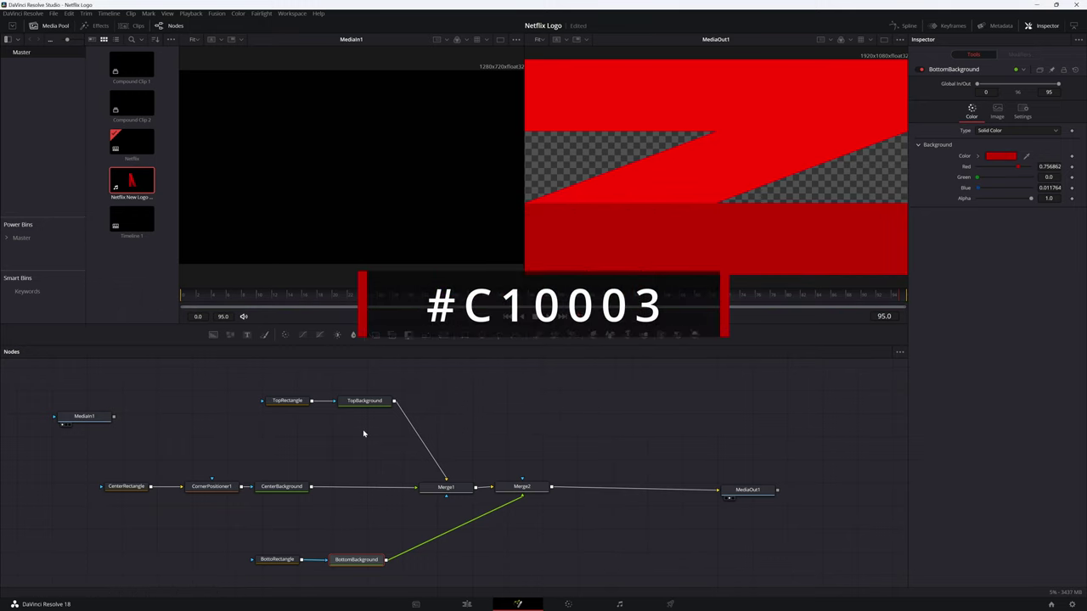
- Apply the copied color #C10003 to TopBackground
{"action": "left_click", "coordinate": [364, 401]}
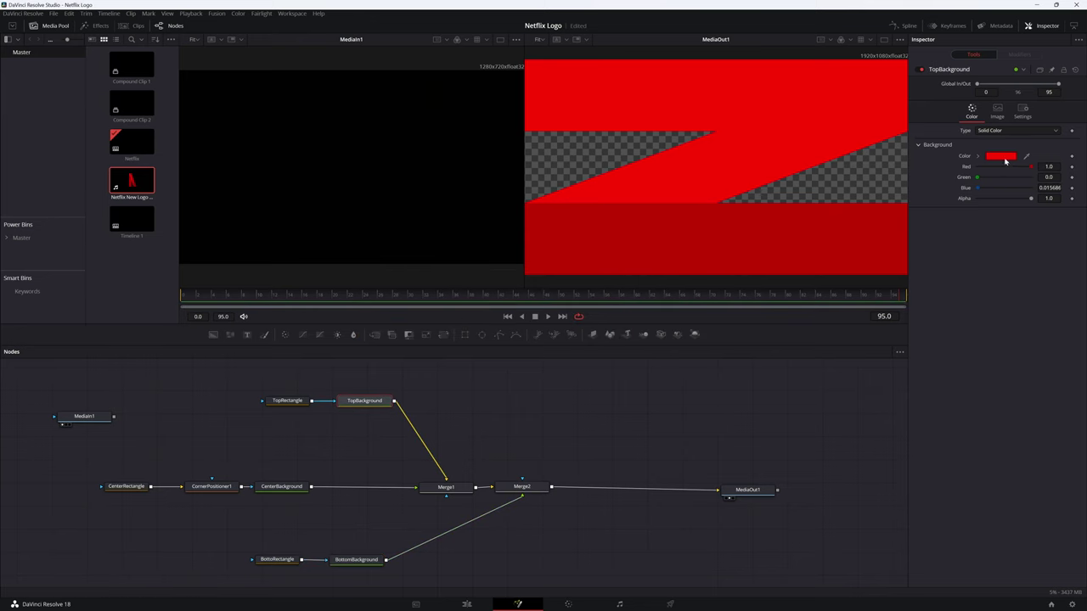
{"action": "left_click", "coordinate": [1002, 157]}
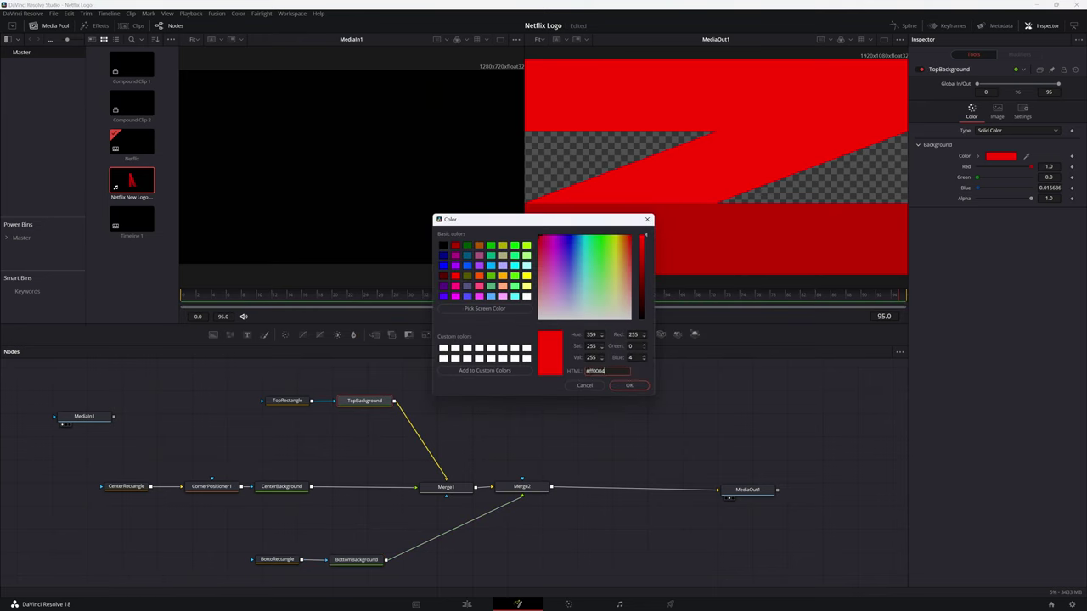
{"action": "key", "text": "ctrl+v"}
{"action": "left_click", "coordinate": [625, 388]}
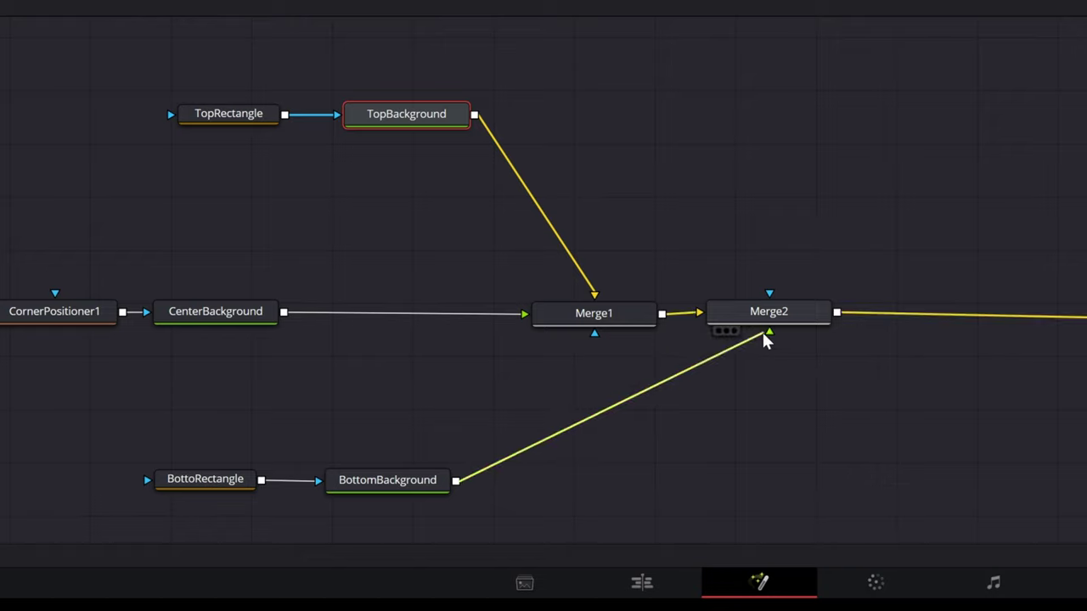
- Swap Merge2's inputs so BottomBackground becomes its background, and add a Drop Shadow after CenterBackground
{"action": "left_click_drag", "start_coordinate": [764, 338], "coordinate": [776, 312]}
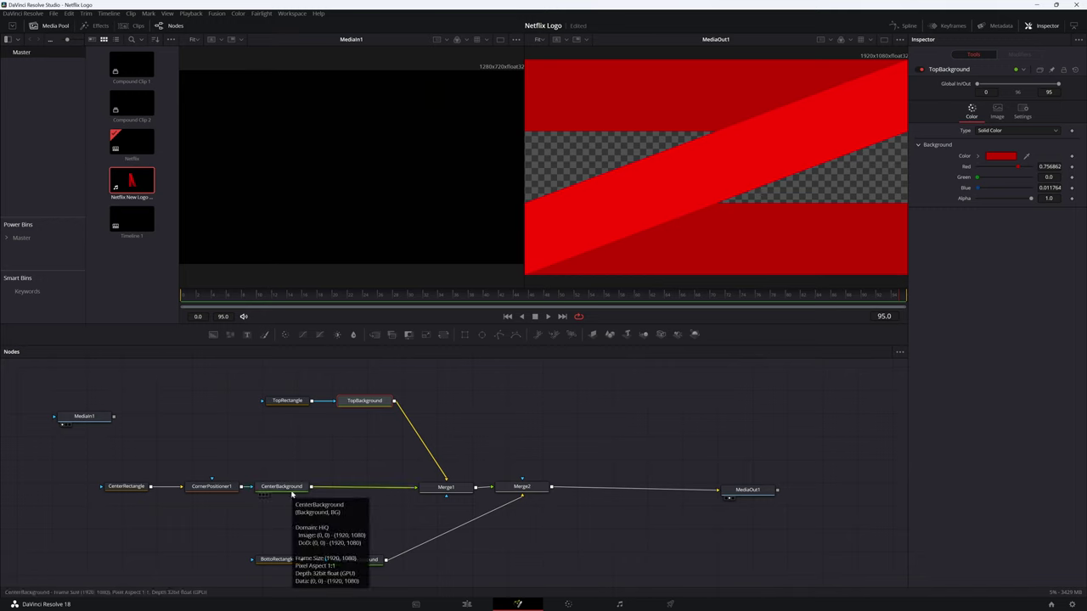
{"action": "left_click", "coordinate": [291, 490]}
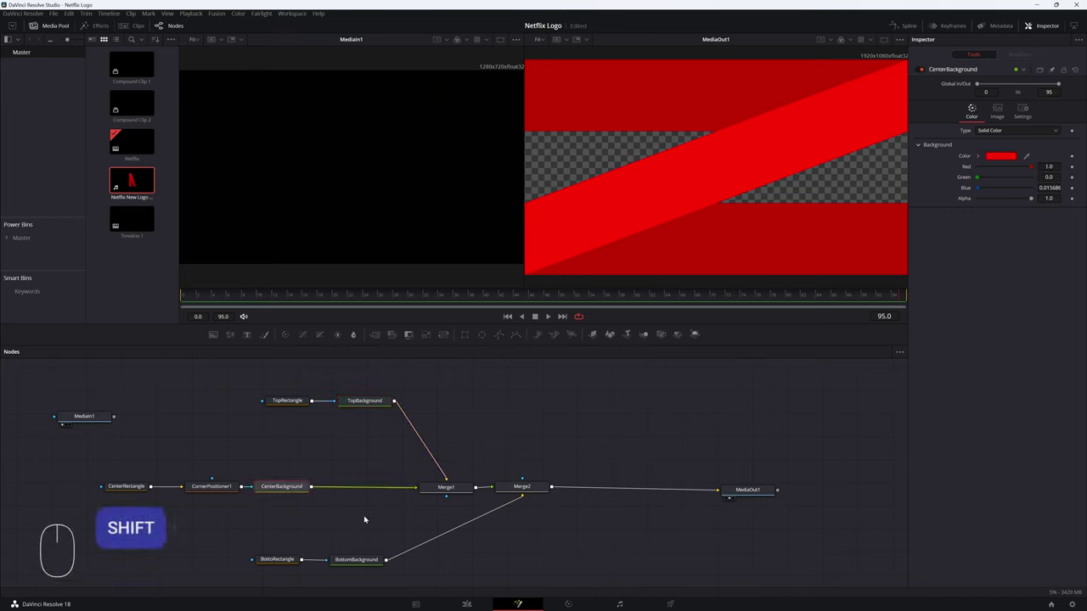
{"action": "key", "text": "shift+space"}
{"action": "type", "text": "drop"}
{"action": "key", "text": "Return"}
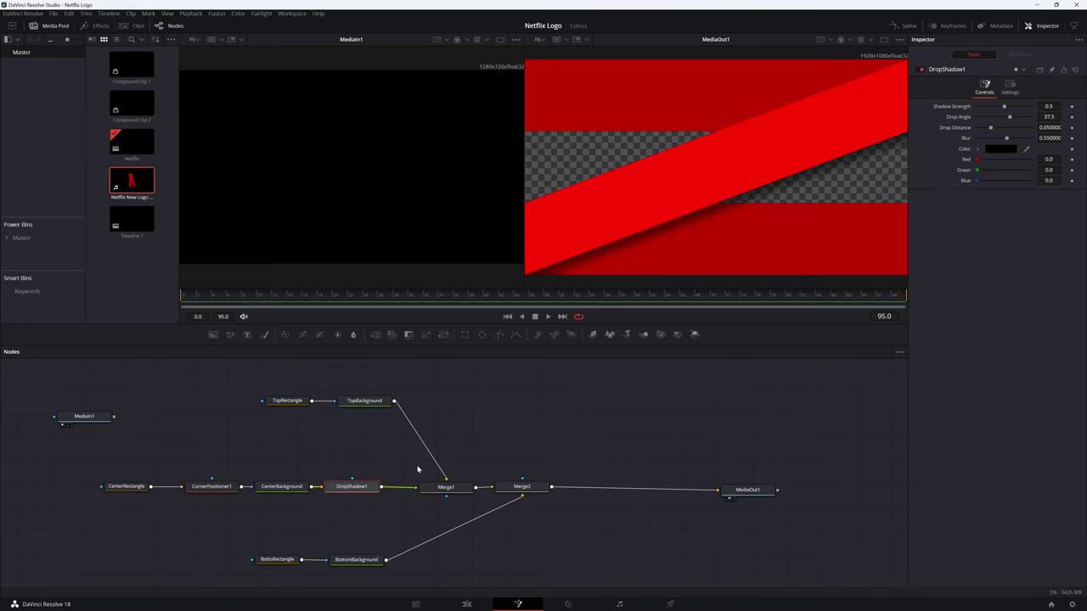
- Insert a Dissolve between BottomBackground and Merge2, and set its operation to SMPTE Wipe
{"action": "left_click_drag", "start_coordinate": [211, 297], "coordinate": [186, 297]}
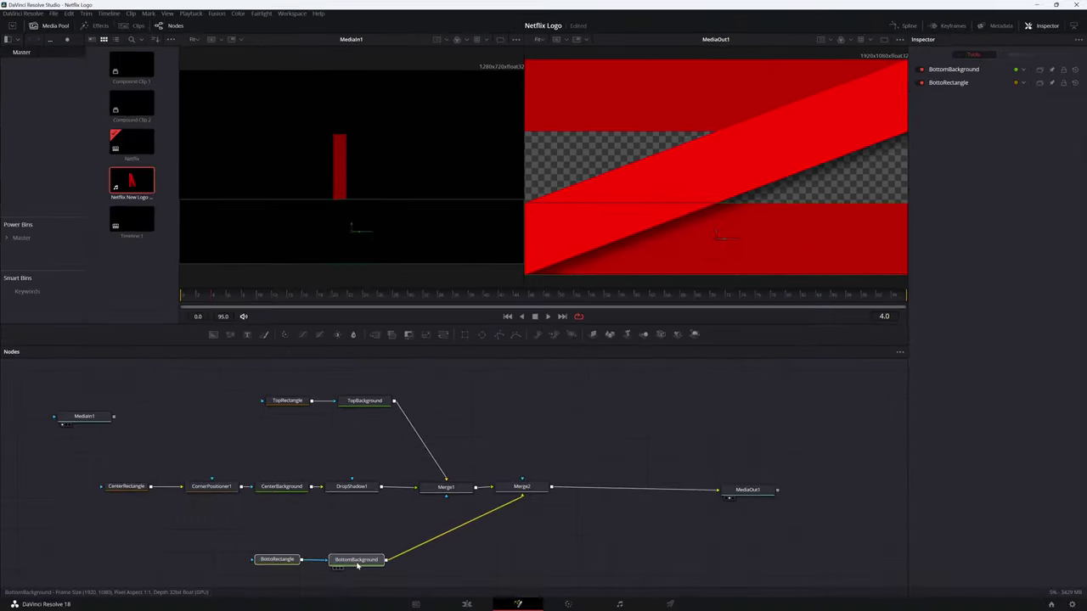
{"action": "key", "text": "shift+space"}
{"action": "left_click_drag", "start_coordinate": [356, 564], "coordinate": [320, 563]}
{"action": "left_click", "coordinate": [320, 562]}
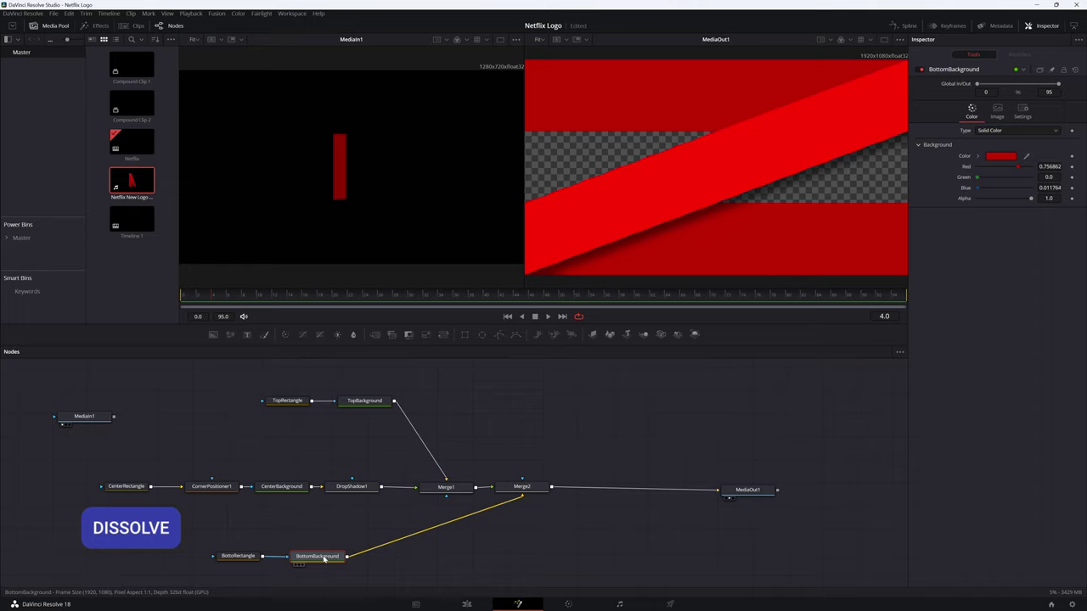
{"action": "key", "text": "shift+space"}
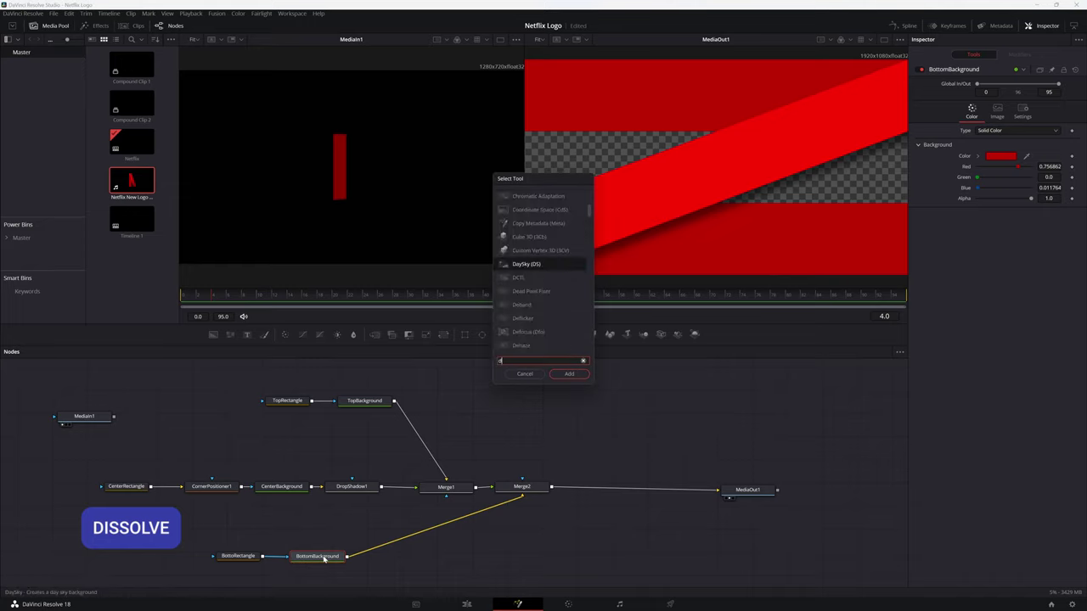
{"action": "type", "text": "diss"}
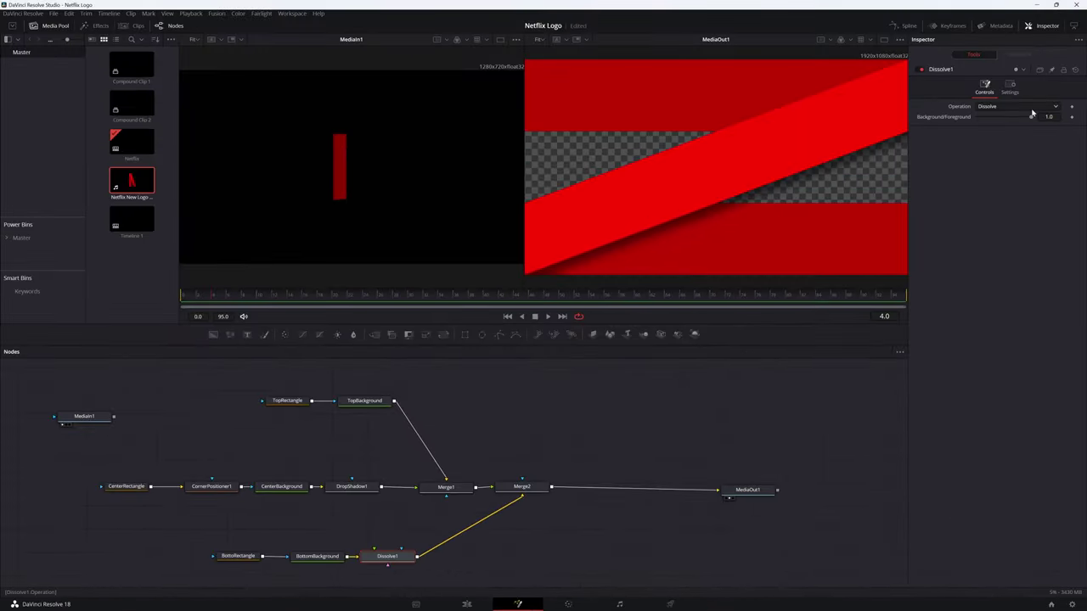
{"action": "left_click", "coordinate": [1032, 109]}
{"action": "left_click", "coordinate": [1003, 185]}
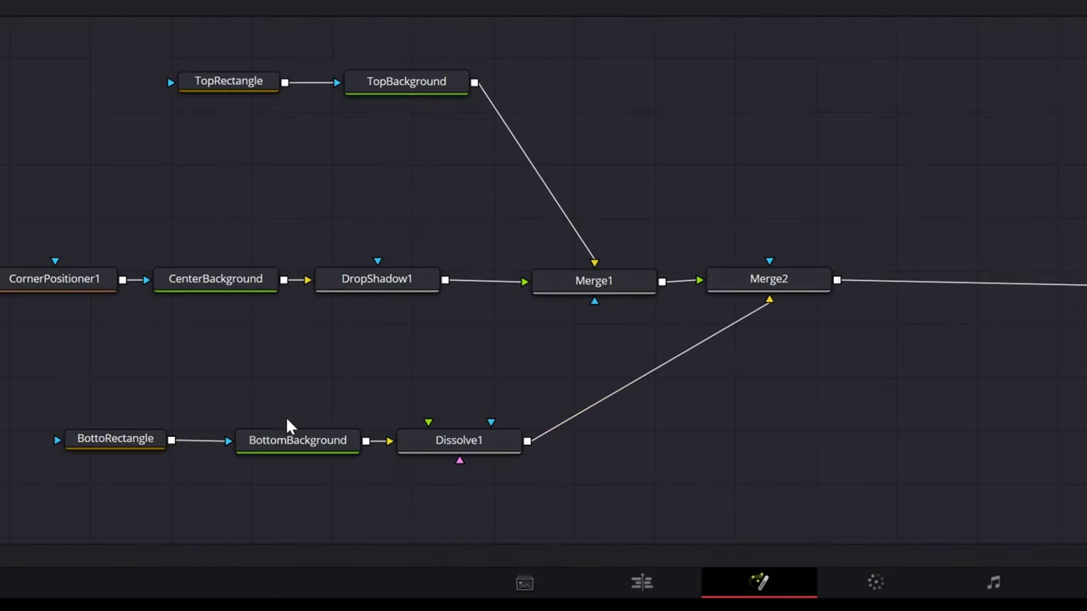
- Paste a copy of BottomBackground, mask it with BottoRectangle, and connect it to Dissolve1's foreground input
{"action": "key", "text": "ctrl+v"}
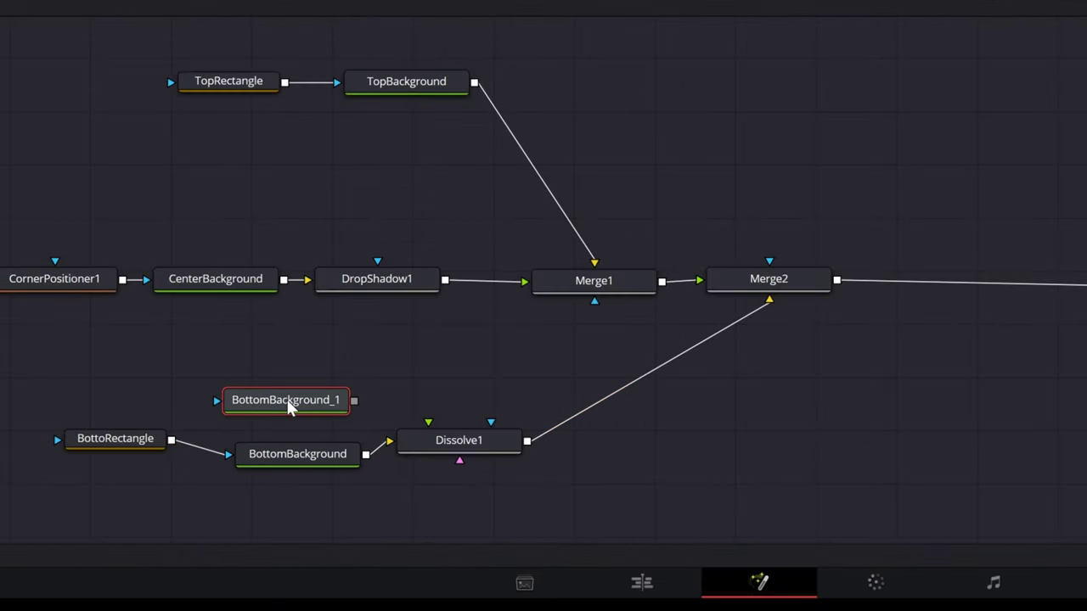
{"action": "left_click_drag", "start_coordinate": [171, 440], "coordinate": [220, 401]}
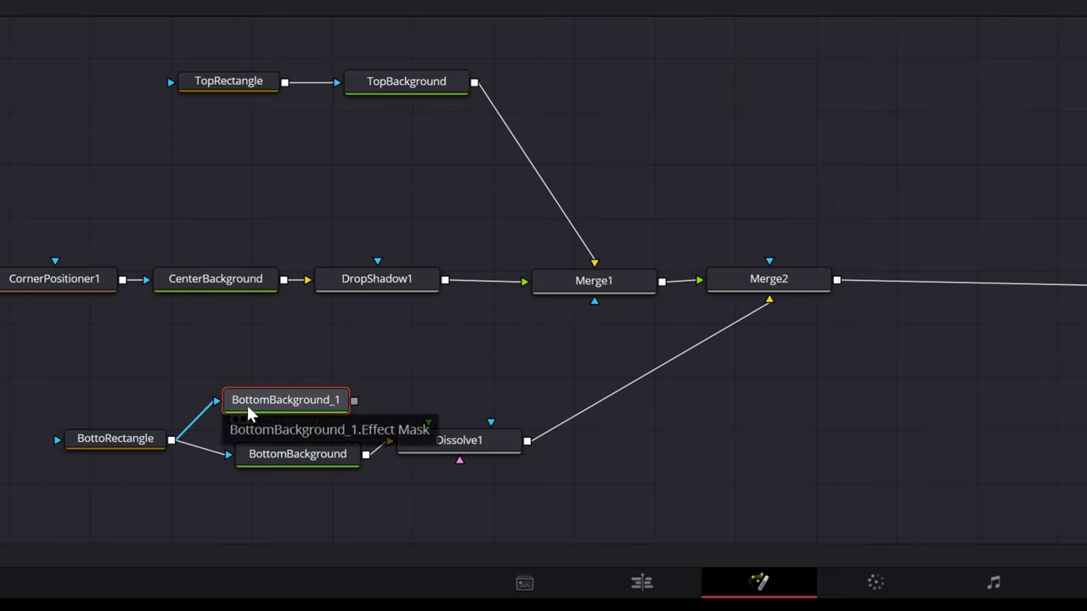
{"action": "left_click_drag", "start_coordinate": [354, 401], "coordinate": [429, 424]}
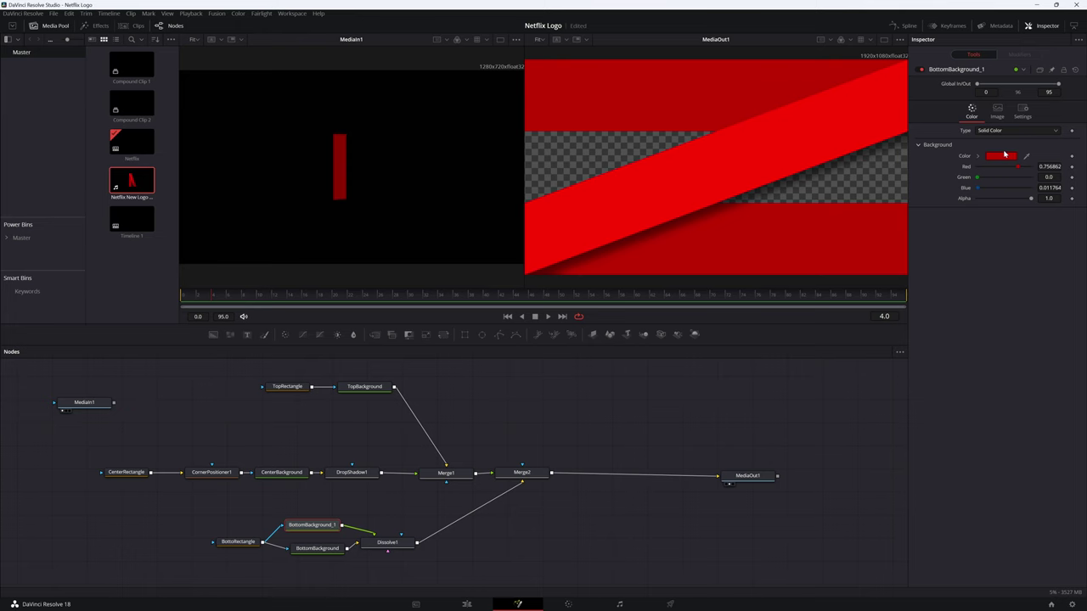
- Set the color of BottomBackground_1 to black, #000000
{"action": "left_click", "coordinate": [1005, 154]}
{"action": "left_click_drag", "start_coordinate": [646, 259], "coordinate": [646, 321]}
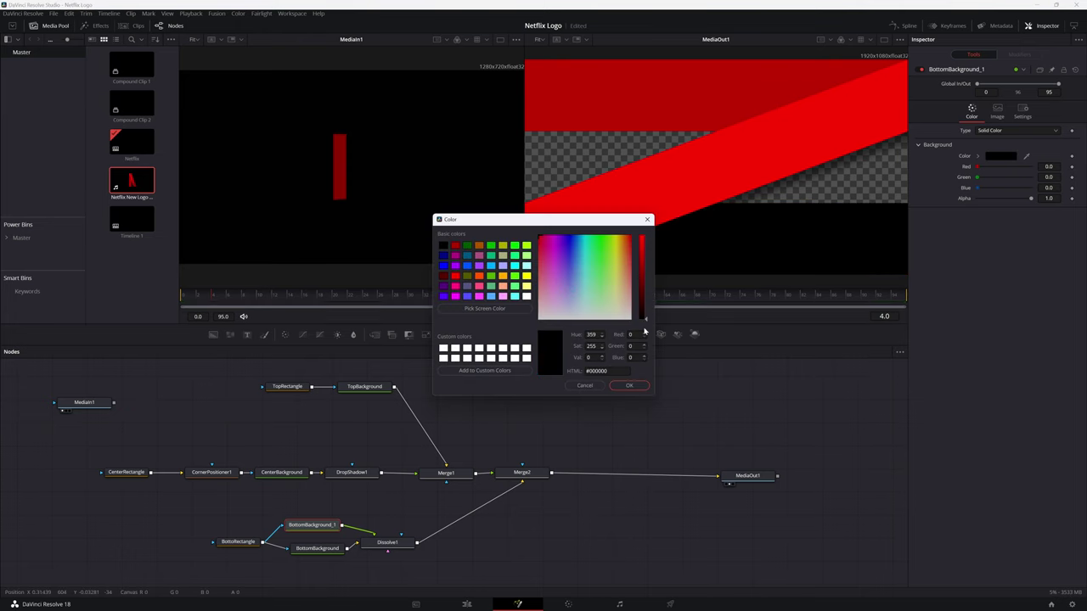
{"action": "left_click", "coordinate": [629, 386]}
- Keyframe Dissolve1's Background/Foreground at 1.0 on frame 0 and 0.0 on frame 4
{"action": "left_click", "coordinate": [387, 542]}
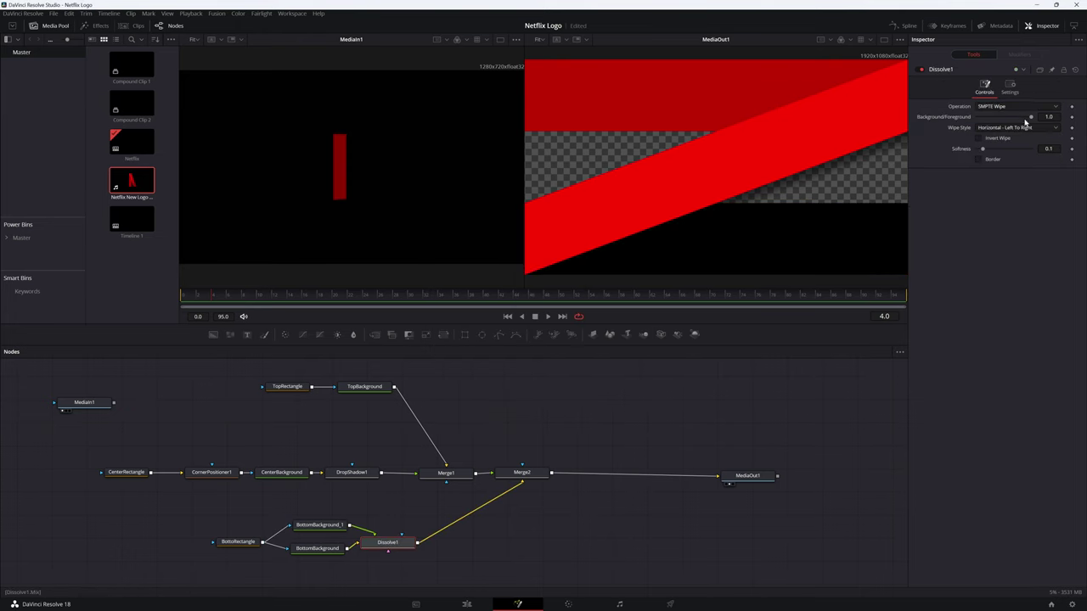
{"action": "mouse_move", "coordinate": [1033, 120]}
{"action": "left_mouse_down"}
{"action": "mouse_move", "coordinate": [967, 120]}
{"action": "mouse_move", "coordinate": [1033, 119]}
{"action": "left_mouse_up"}
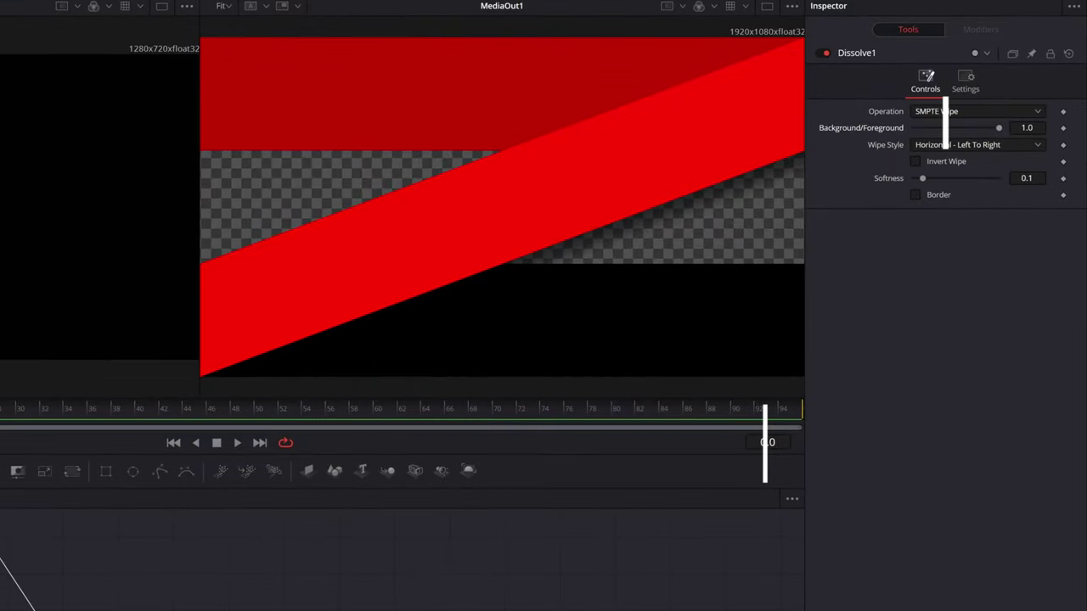
{"action": "left_click", "coordinate": [1063, 127]}
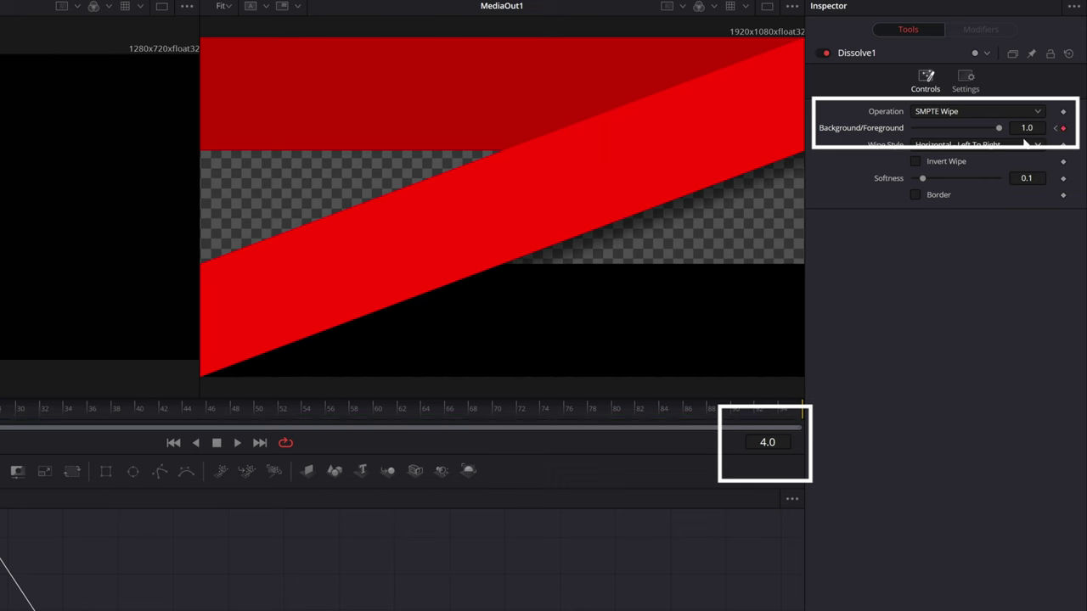
{"action": "left_click_drag", "start_coordinate": [999, 128], "coordinate": [860, 129]}
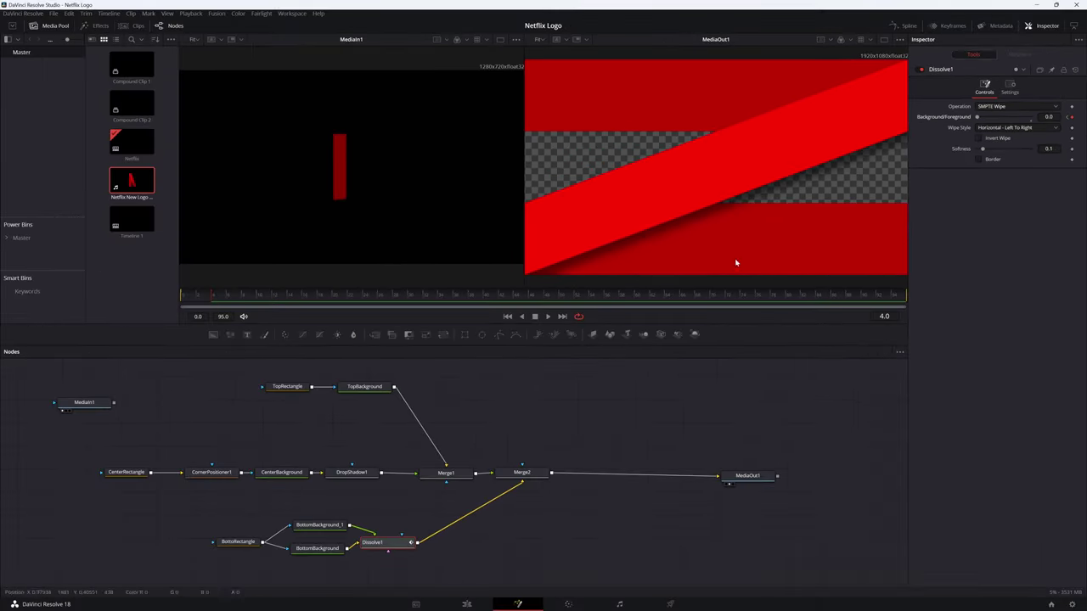
- Raise Dissolve1's wipe Softness to 0.299 and play back the wipe from the start
{"action": "left_click", "coordinate": [190, 296]}
{"action": "left_click_drag", "start_coordinate": [983, 149], "coordinate": [993, 152]}
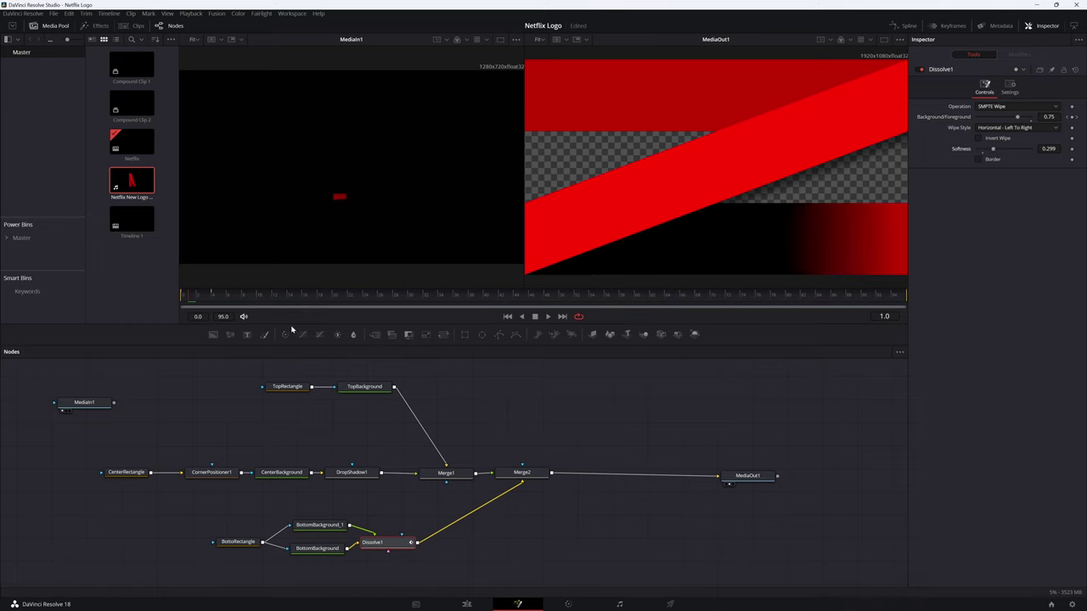
{"action": "left_click", "coordinate": [183, 295]}
{"action": "key", "text": "space"}
{"action": "mouse_move", "coordinate": [182, 296]}
{"action": "left_mouse_down"}
{"action": "mouse_move", "coordinate": [215, 296]}
{"action": "mouse_move", "coordinate": [180, 295]}
{"action": "left_mouse_up"}
- Set BottomBackground_1's Alpha to 0.0 and scrub through the opening frames to check the wipe
{"action": "left_click", "coordinate": [319, 525]}
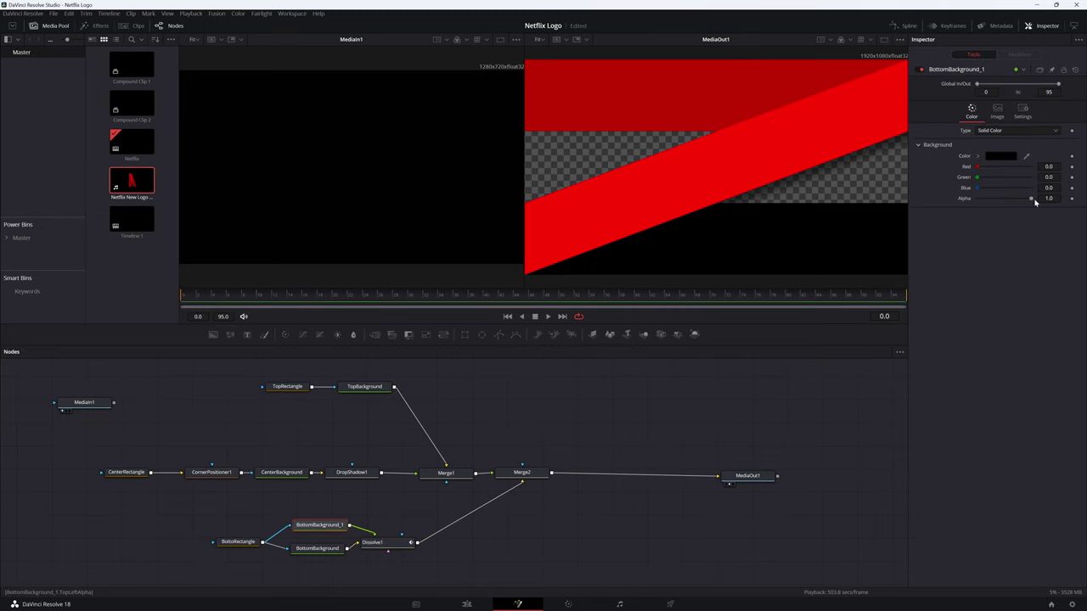
{"action": "left_click_drag", "start_coordinate": [1031, 198], "coordinate": [958, 204]}
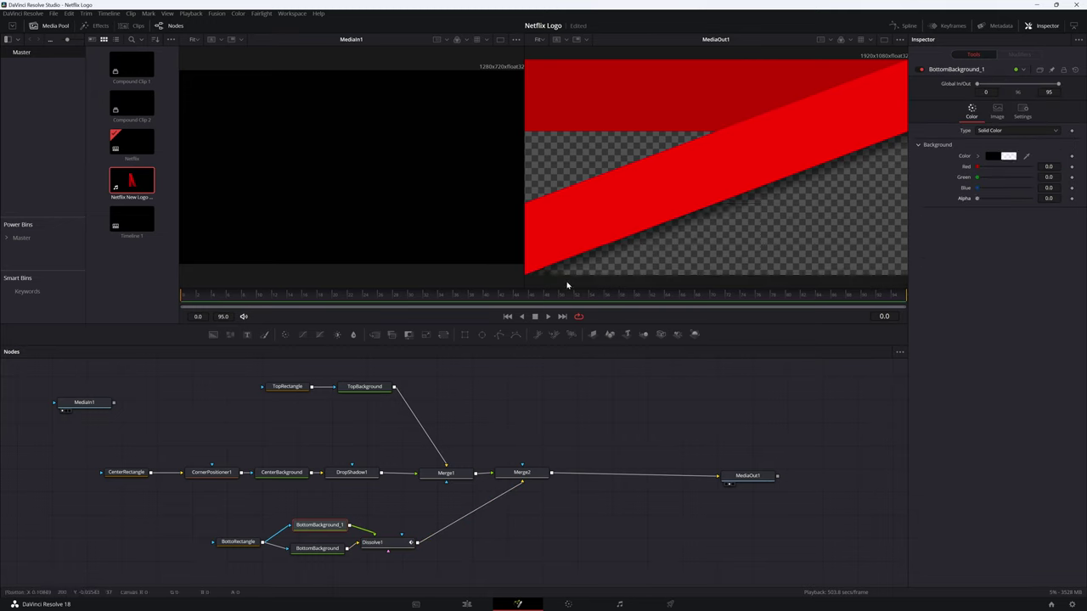
{"action": "left_click", "coordinate": [200, 296]}
{"action": "mouse_move", "coordinate": [200, 298]}
{"action": "left_mouse_down"}
{"action": "mouse_move", "coordinate": [221, 298]}
{"action": "mouse_move", "coordinate": [188, 299]}
{"action": "left_mouse_up"}
- Duplicate CenterBackground and the keyframed Dissolve1, and connect the background copy to the new dissolve's foreground
{"action": "left_click", "coordinate": [282, 473]}
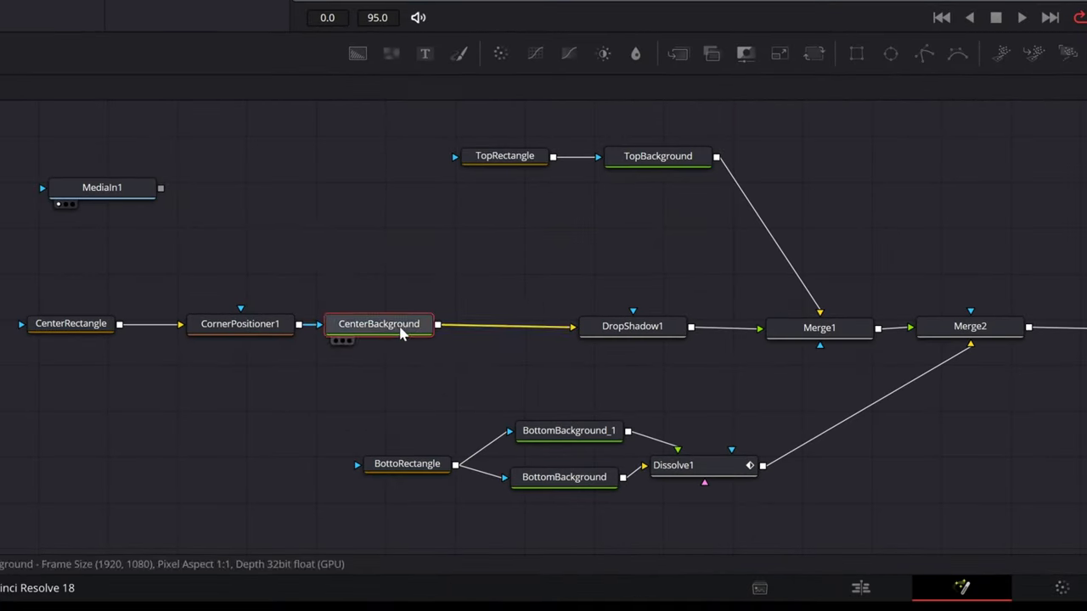
{"action": "key", "text": "ctrl+c"}
{"action": "left_click", "coordinate": [224, 434]}
{"action": "key", "text": "ctrl+v"}
{"action": "left_click_drag", "start_coordinate": [380, 245], "coordinate": [384, 280]}
{"action": "left_click_drag", "start_coordinate": [705, 471], "coordinate": [527, 279], "text": "ctrl"}
{"action": "left_click_drag", "start_coordinate": [428, 278], "coordinate": [555, 262]}
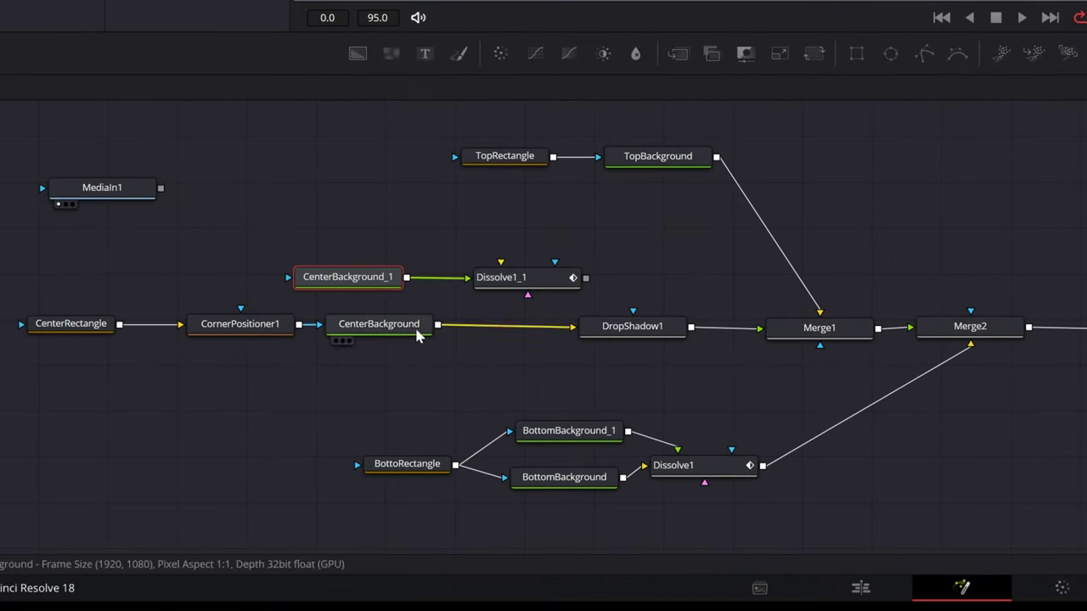
- Insert Dissolve1_1 between CenterBackground and DropShadow1, and mask CenterBackground_1 with CornerPositioner1
{"action": "left_click_drag", "start_coordinate": [438, 324], "coordinate": [469, 278]}
{"action": "left_click_drag", "start_coordinate": [586, 279], "coordinate": [635, 314]}
{"action": "left_click", "coordinate": [572, 328]}
{"action": "left_click_drag", "start_coordinate": [546, 284], "coordinate": [529, 323]}
{"action": "left_click_drag", "start_coordinate": [606, 328], "coordinate": [634, 316]}
{"action": "left_click_drag", "start_coordinate": [470, 321], "coordinate": [479, 321]}
{"action": "left_click_drag", "start_coordinate": [336, 284], "coordinate": [374, 275]}
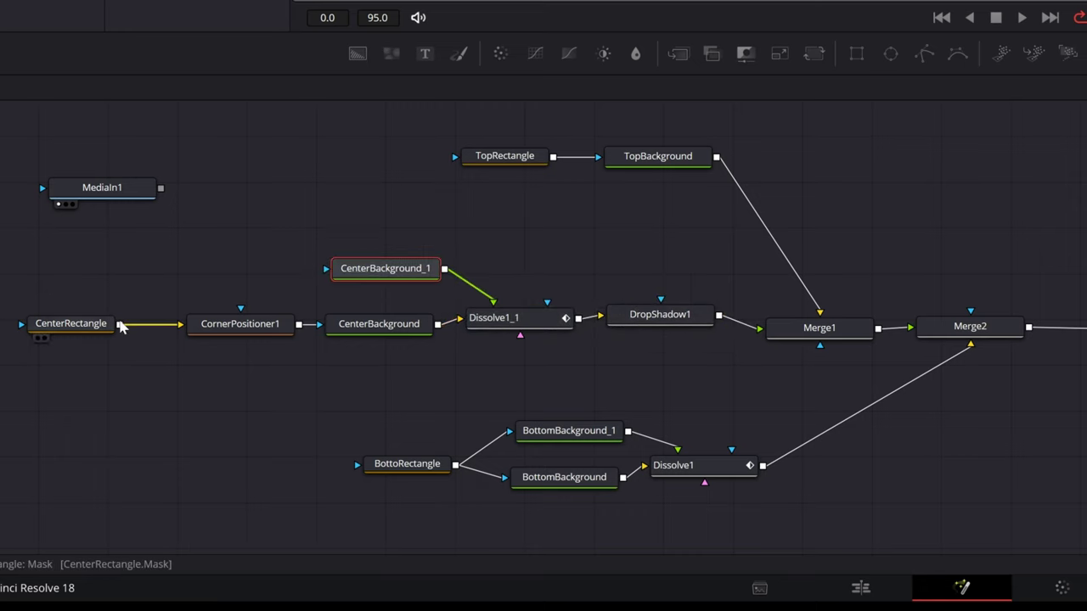
{"action": "left_click_drag", "start_coordinate": [299, 326], "coordinate": [326, 268]}
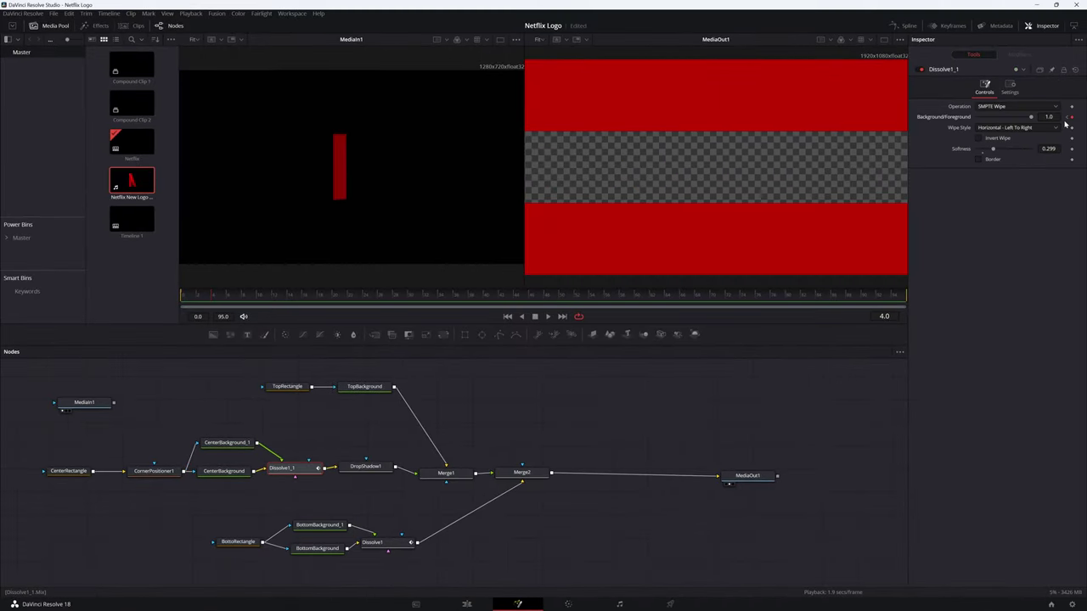
- Keyframe Dissolve1_1's Background/Foreground at 0.0 on frame 8
{"action": "key", "text": "Right"}
{"action": "key", "text": "Right"}
{"action": "key", "text": "Right"}
{"action": "key", "text": "Right"}
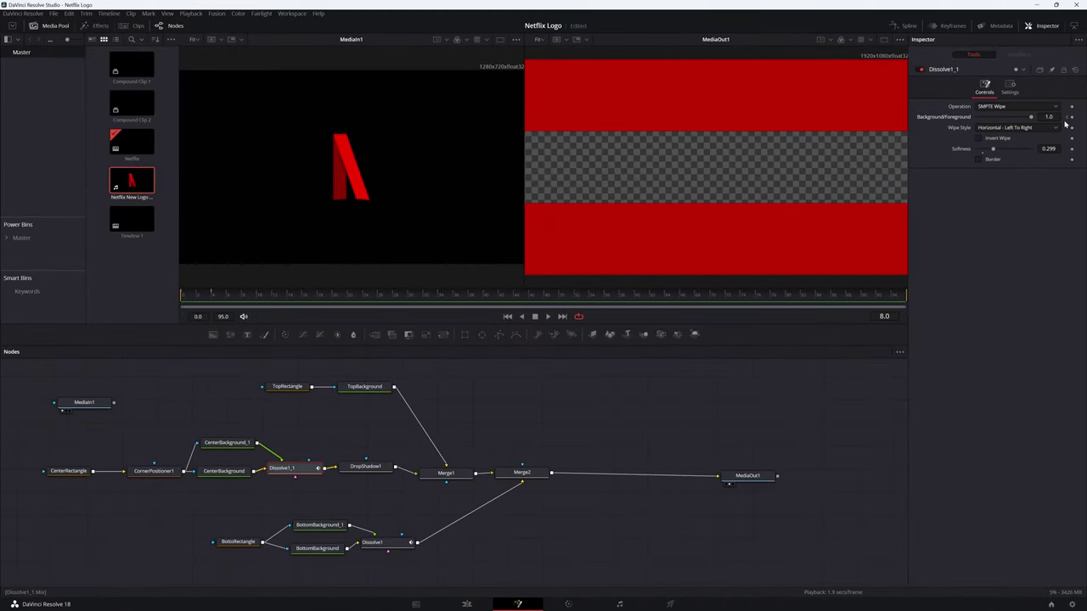
{"action": "left_click", "coordinate": [1071, 117]}
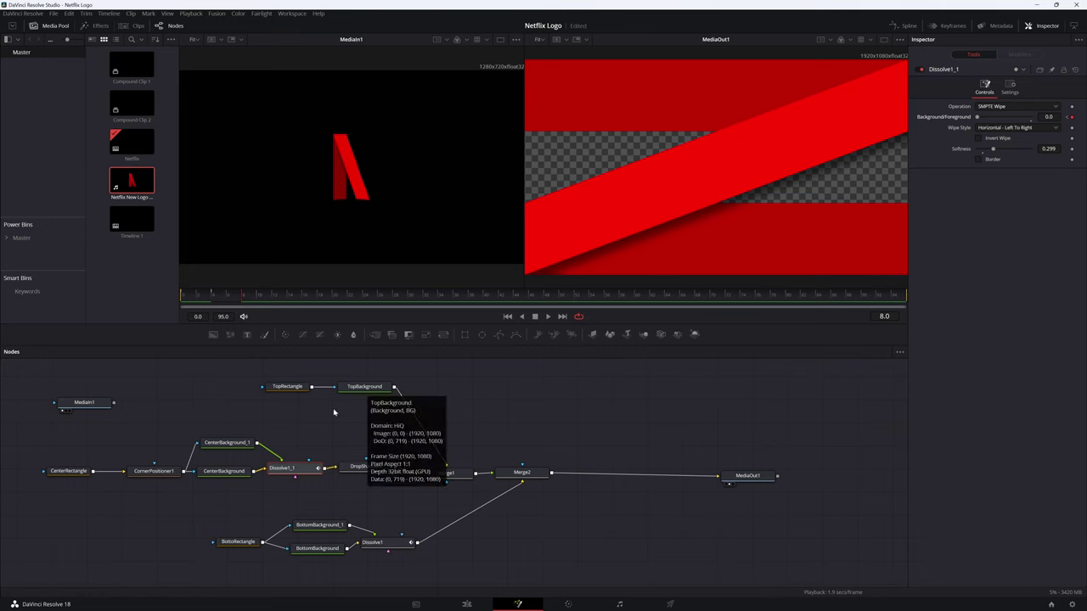
- Scrub through the center strip's wipe and enable Invert Wipe on Dissolve1_1 to reverse its direction
{"action": "left_click", "coordinate": [225, 297]}
{"action": "left_click_drag", "start_coordinate": [225, 297], "coordinate": [247, 301]}
{"action": "left_click", "coordinate": [1022, 129]}
{"action": "left_click", "coordinate": [1022, 131]}
{"action": "left_click", "coordinate": [980, 137]}
{"action": "left_click", "coordinate": [212, 299]}
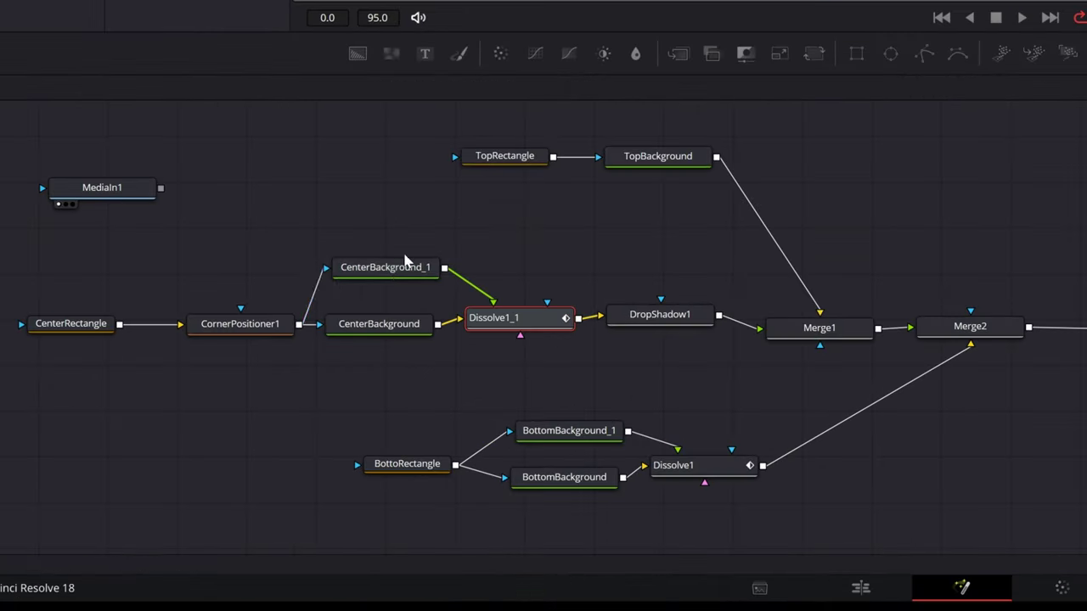
- Paste a copy of CenterBackground_1 above TopBackground and mask it with TopRectangle
{"action": "left_click", "coordinate": [221, 444]}
{"action": "left_click_drag", "start_coordinate": [659, 158], "coordinate": [655, 200]}
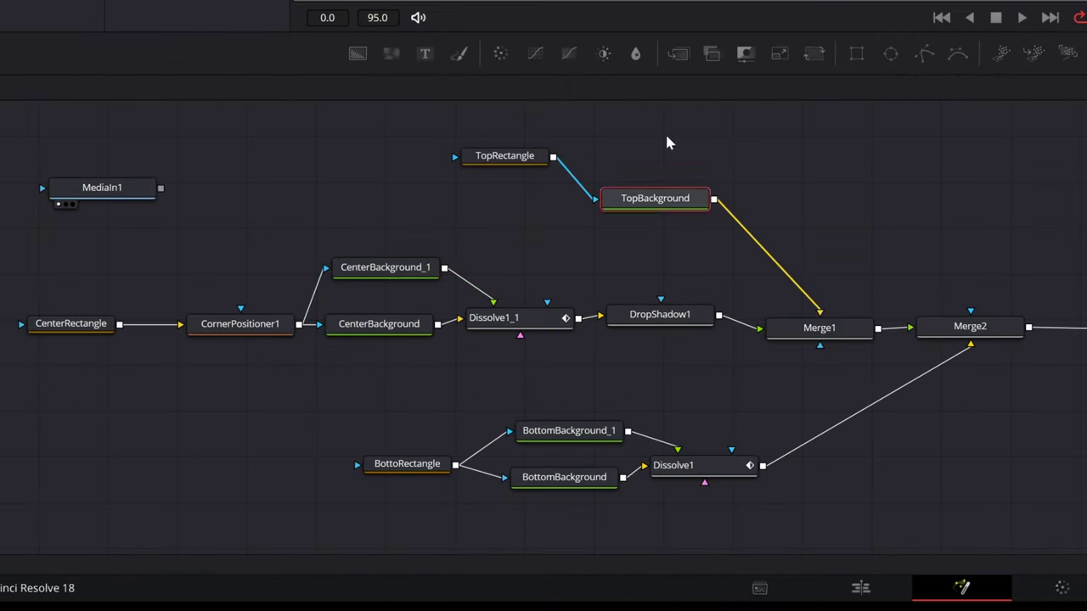
{"action": "left_click", "coordinate": [668, 135]}
{"action": "key", "text": "ctrl+v"}
{"action": "left_click_drag", "start_coordinate": [553, 160], "coordinate": [615, 137]}
- Duplicate Dissolve1_1 for the top strip, feed it CenterBackground_1_1 as foreground and TopBackground as background, and connect it to Merge1's background
{"action": "left_click", "coordinate": [548, 323]}
{"action": "key", "text": "ctrl+c"}
{"action": "left_click", "coordinate": [976, 217]}
{"action": "key", "text": "ctrl+v"}
{"action": "left_click_drag", "start_coordinate": [969, 221], "coordinate": [825, 174]}
{"action": "left_click_drag", "start_coordinate": [726, 137], "coordinate": [713, 202]}
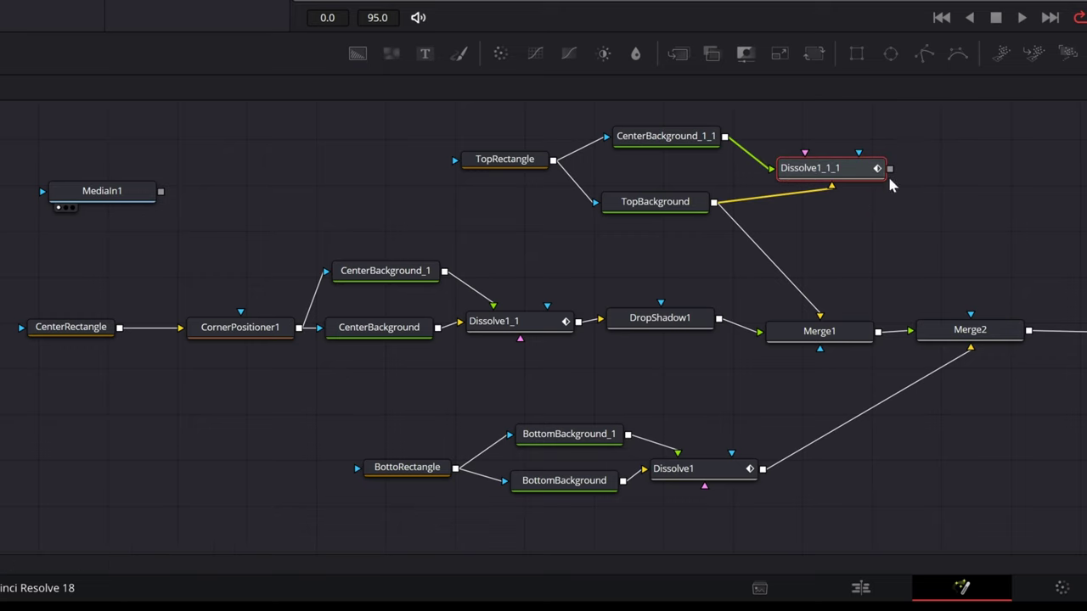
{"action": "left_click_drag", "start_coordinate": [890, 169], "coordinate": [820, 316]}
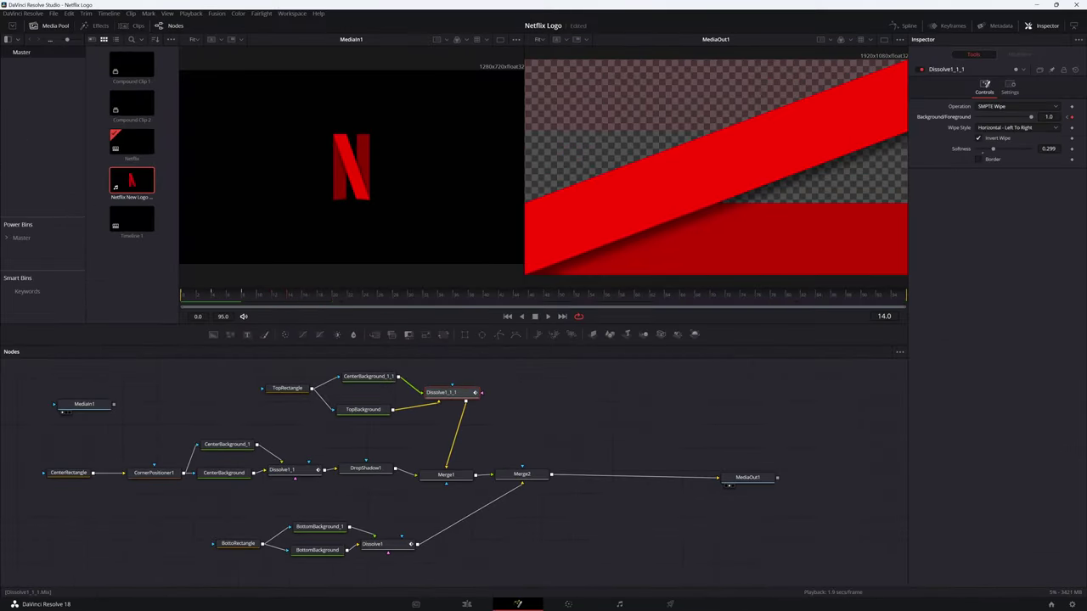
- Set Dissolve1_1_1's Background/Foreground to 0.0 at frame 14 with Invert Wipe off, and preview the top strip's wipe
{"action": "left_click_drag", "start_coordinate": [1031, 117], "coordinate": [978, 117]}
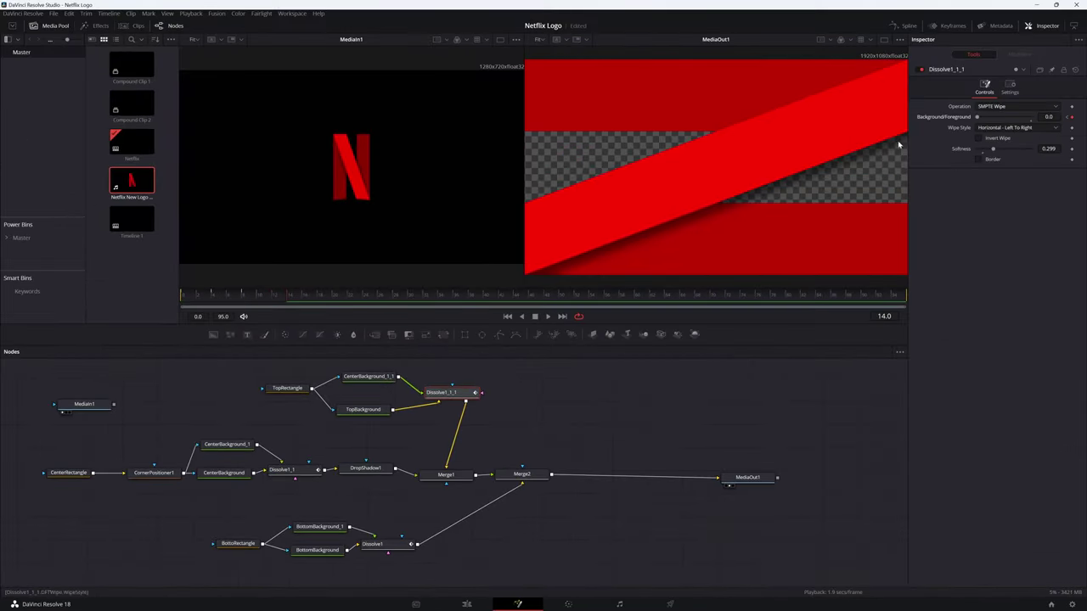
{"action": "left_click", "coordinate": [184, 295]}
{"action": "key", "text": "space"}
{"action": "left_click_drag", "start_coordinate": [185, 296], "coordinate": [293, 295]}
{"action": "left_click_drag", "start_coordinate": [378, 469], "coordinate": [379, 473]}
{"action": "left_click", "coordinate": [465, 393]}
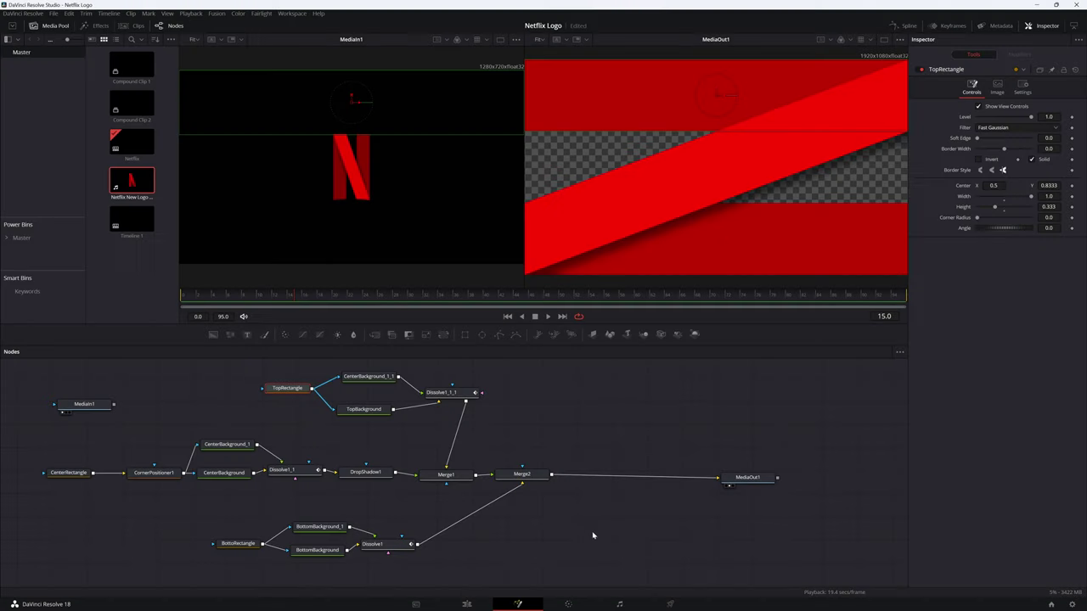
- Insert a Matte Control node between Merge2 and MediaOut1
{"action": "left_click", "coordinate": [522, 475]}
{"action": "key", "text": "shift+space"}
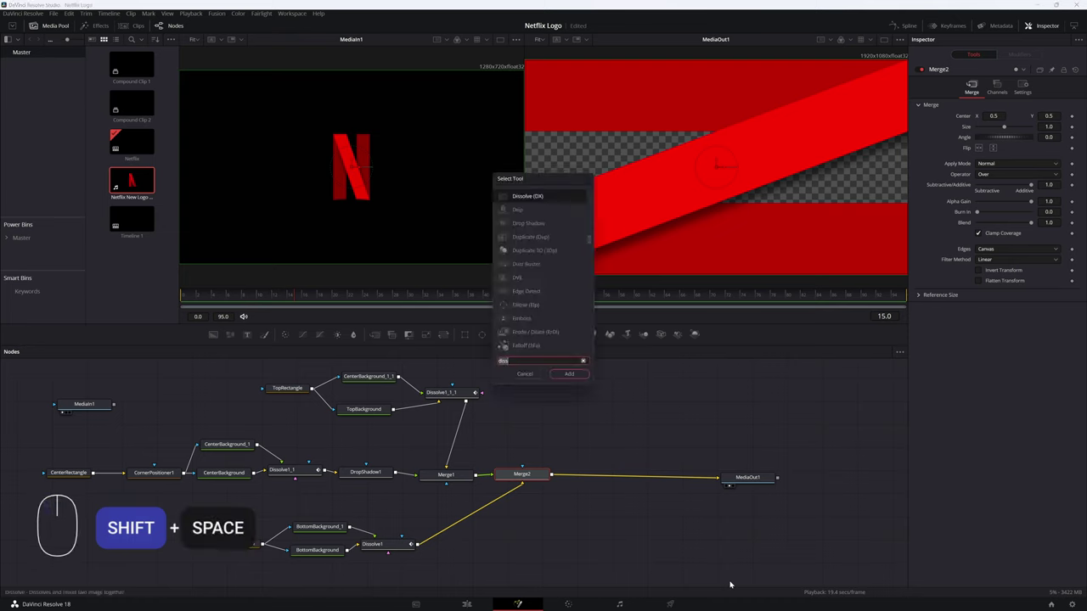
{"action": "type", "text": "mattecont"}
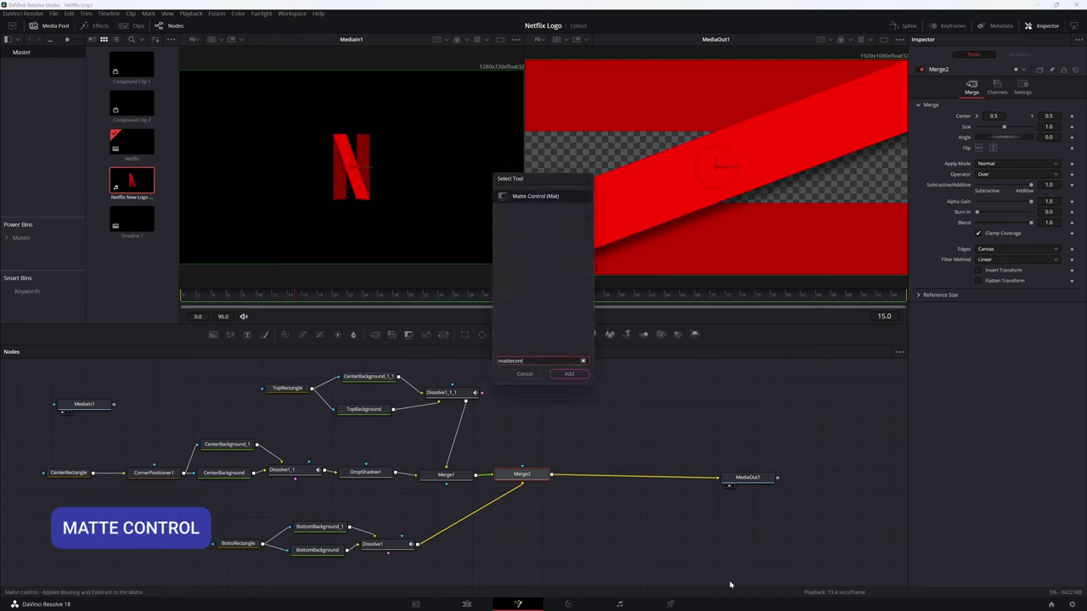
{"action": "key", "text": "Return"}
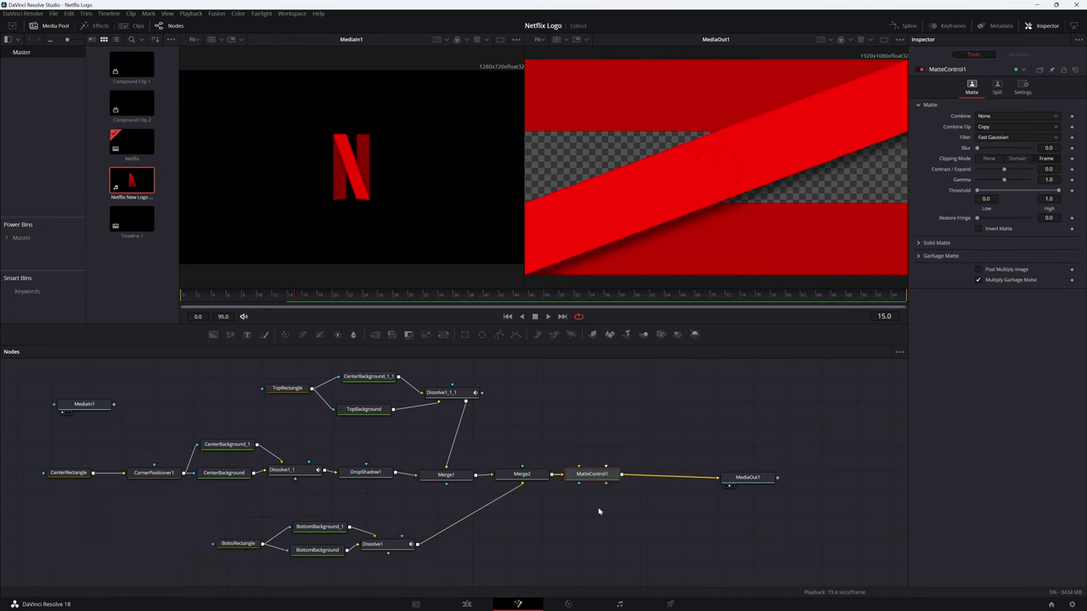
- Add an Ellipse as MatteControl1's garbage matte, set its width and height to 4.0, and shift its center X to curve the strips' ends
{"action": "left_click", "coordinate": [606, 533]}
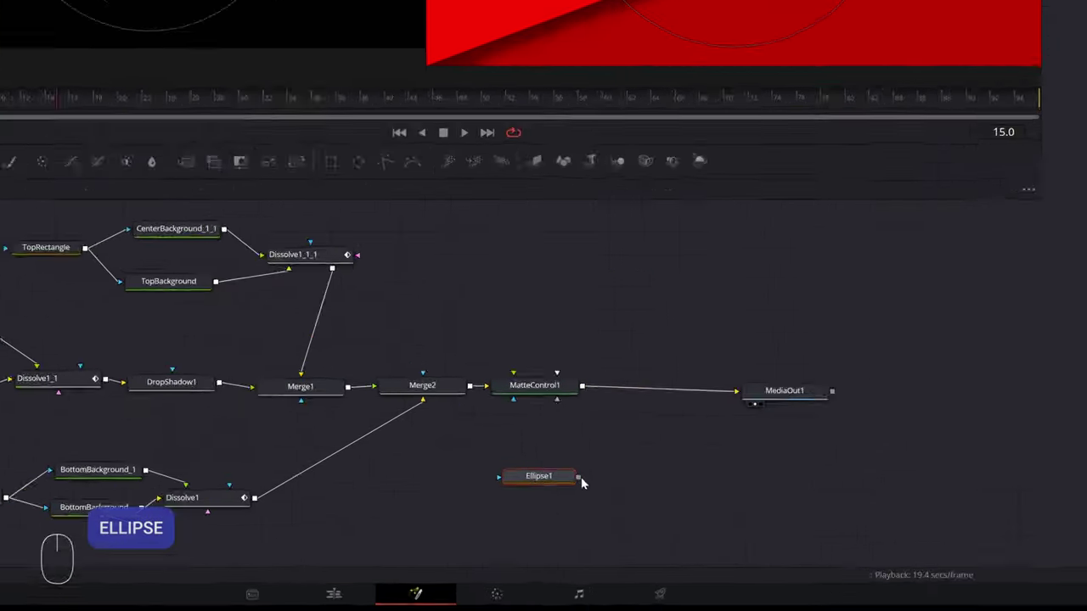
{"action": "left_click_drag", "start_coordinate": [579, 477], "coordinate": [557, 399]}
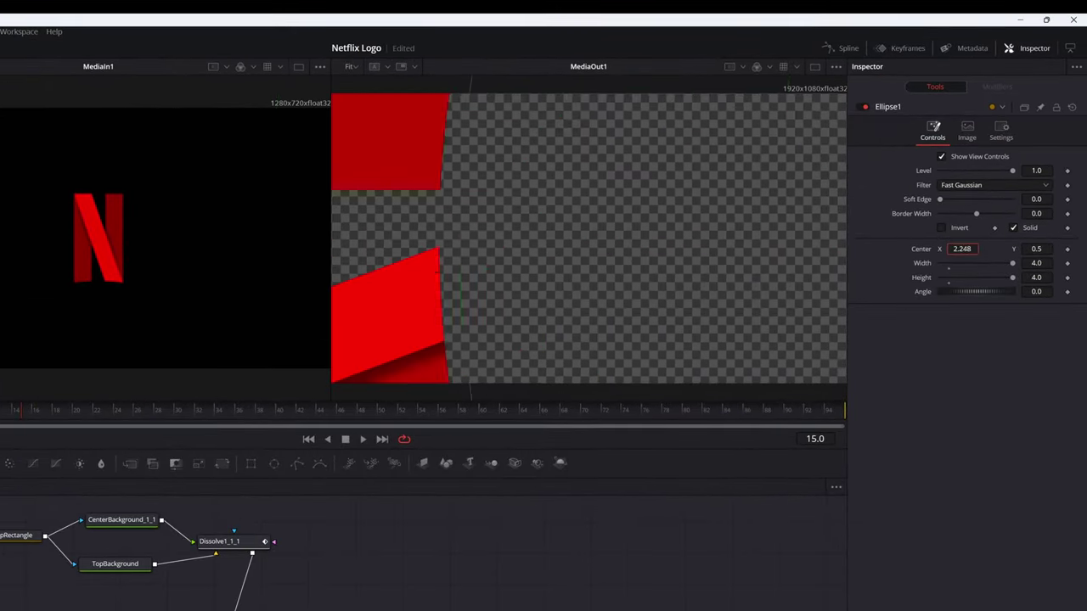
{"action": "mouse_move", "coordinate": [962, 249]}
{"action": "left_mouse_down"}
{"action": "mouse_move", "coordinate": [1010, 249]}
{"action": "mouse_move", "coordinate": [966, 249]}
{"action": "mouse_move", "coordinate": [979, 249]}
{"action": "left_mouse_up"}
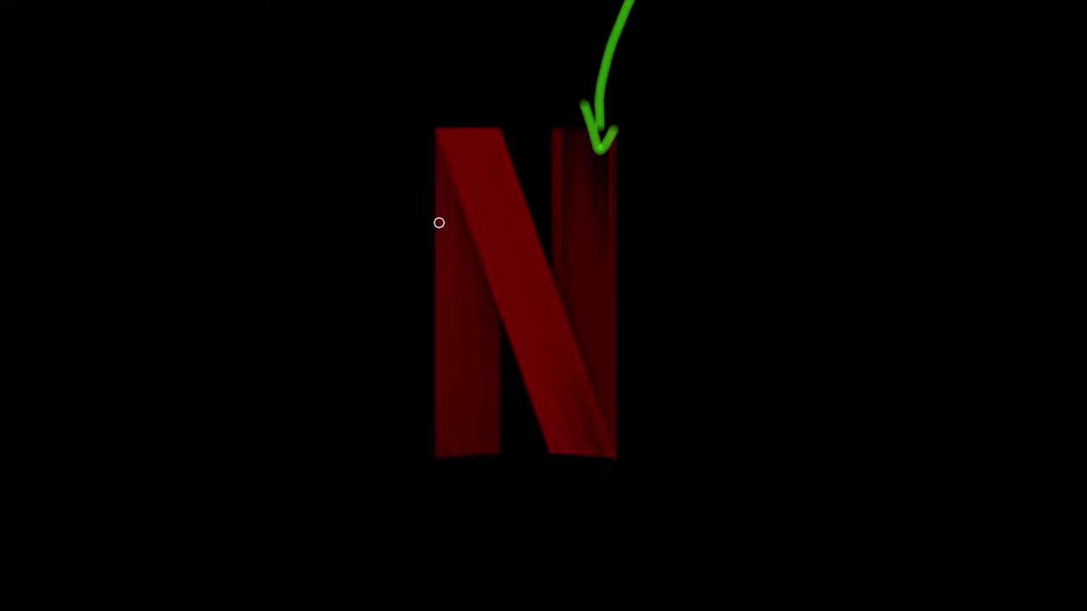
{"action": "mouse_move", "coordinate": [308, 325]}
{"action": "left_mouse_down"}
{"action": "mouse_move", "coordinate": [442, 219]}
{"action": "mouse_move", "coordinate": [431, 259]}
{"action": "left_mouse_up"}
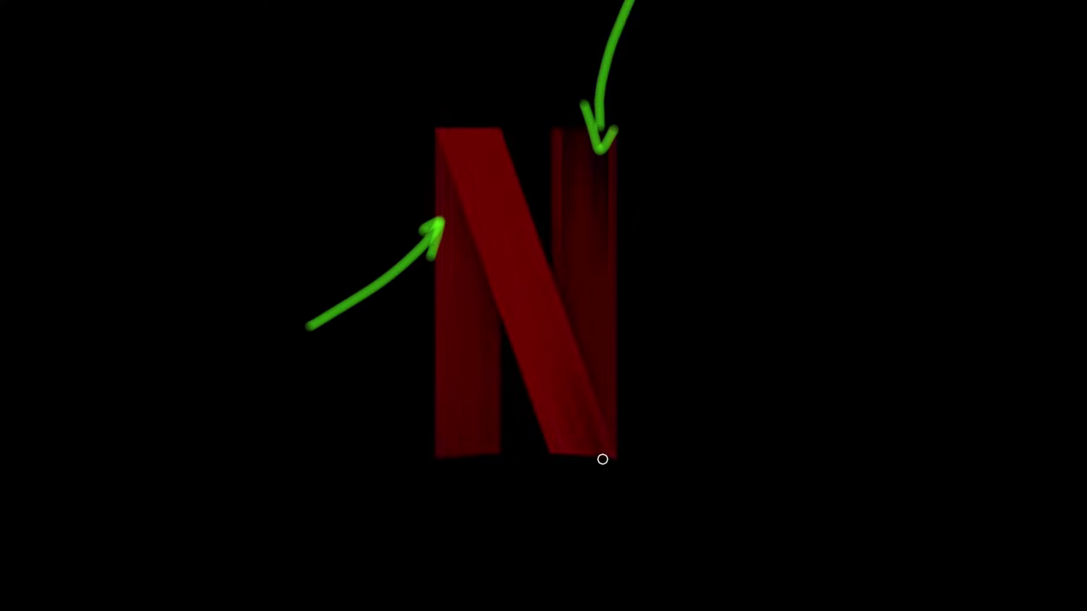
{"action": "mouse_move", "coordinate": [598, 454]}
{"action": "left_mouse_down"}
{"action": "mouse_move", "coordinate": [598, 532]}
{"action": "mouse_move", "coordinate": [609, 462]}
{"action": "left_mouse_up"}
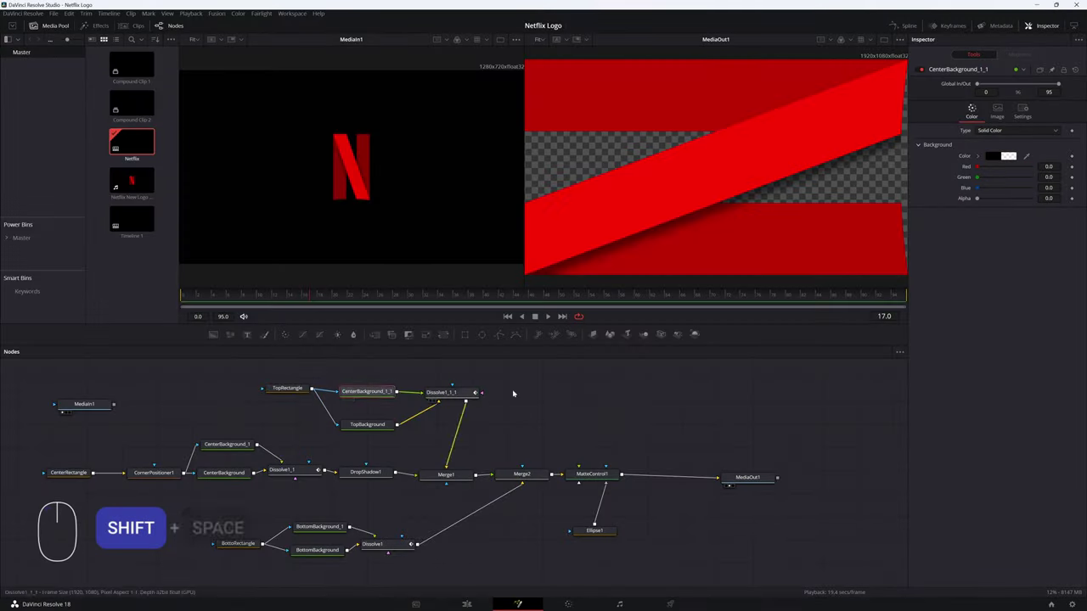
- Add a Fast Noise node above CenterBackground_1_1 and mask it with TopRectangle
{"action": "key", "text": "shift+space"}
{"action": "type", "text": "mattecontfast"}
{"action": "key", "text": "Down"}
{"action": "key", "text": "Return"}
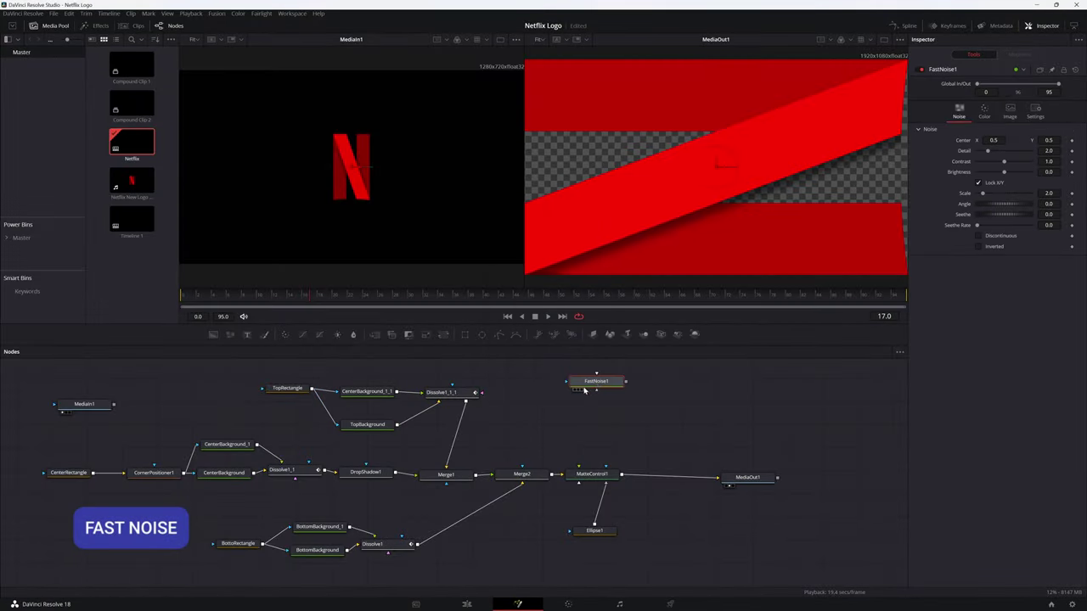
{"action": "left_click_drag", "start_coordinate": [584, 390], "coordinate": [360, 376]}
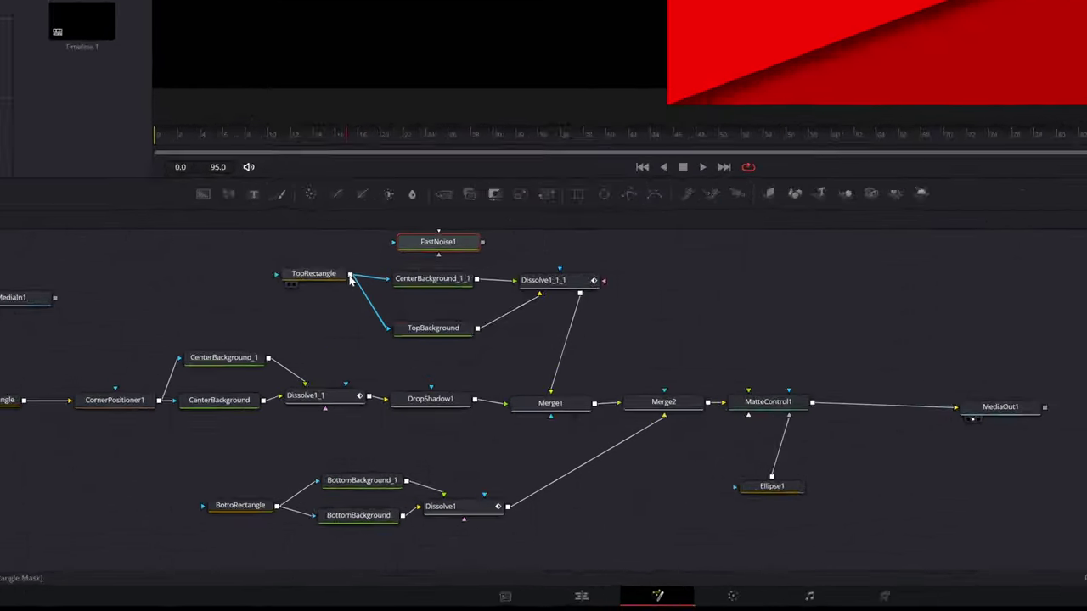
{"action": "left_click_drag", "start_coordinate": [350, 277], "coordinate": [393, 246]}
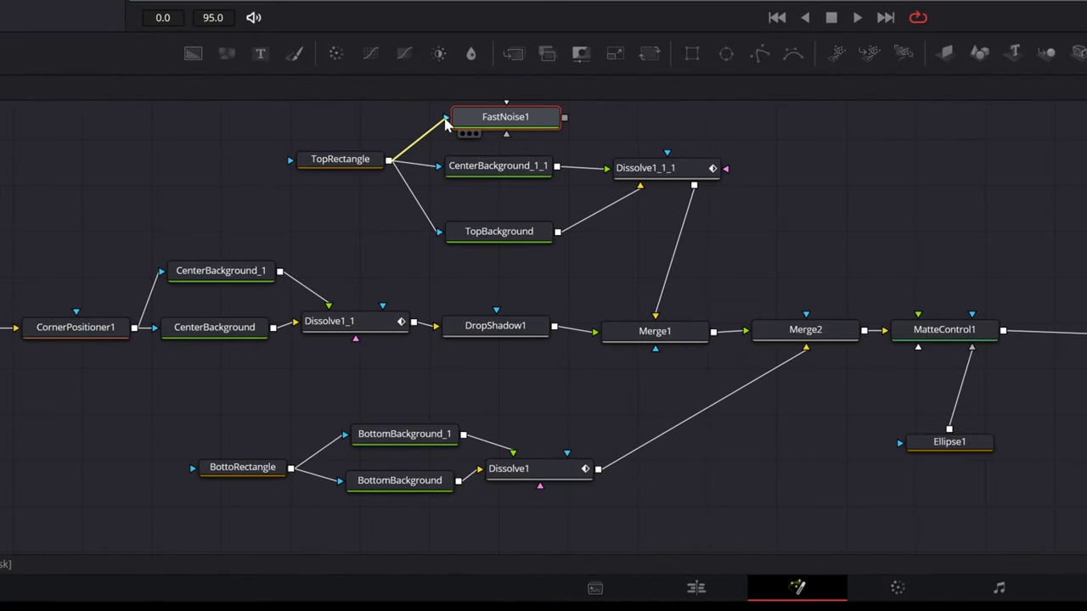
- Insert a Merge node between Dissolve1_1_1 and Merge1, with FastNoise1 as its foreground
{"action": "key", "text": "shift+space"}
{"action": "type", "text": "merge"}
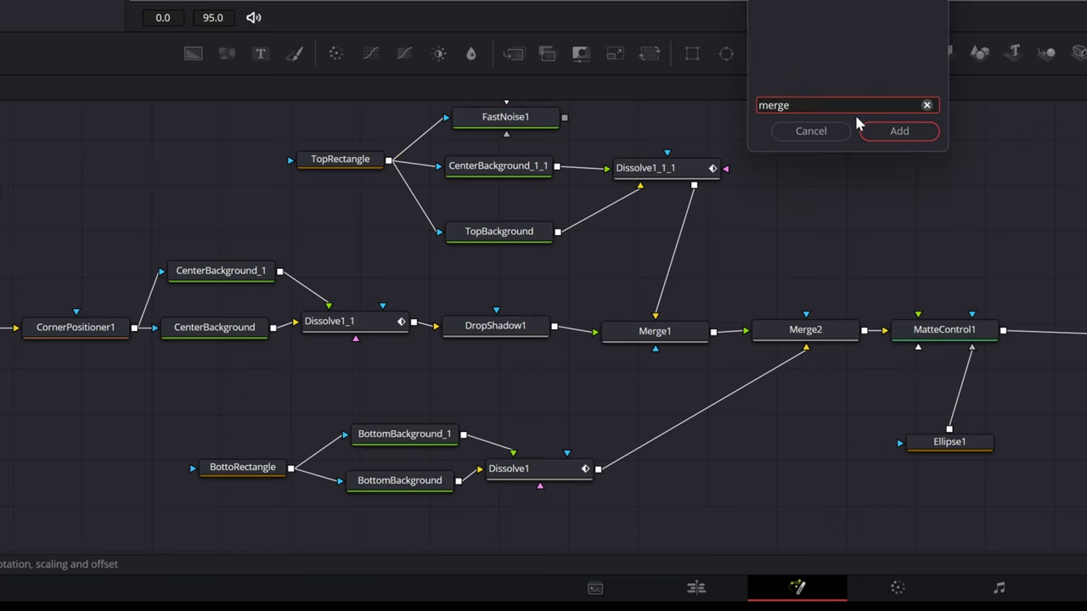
{"action": "left_click", "coordinate": [859, 129]}
{"action": "left_click_drag", "start_coordinate": [655, 338], "coordinate": [803, 136]}
{"action": "left_click_drag", "start_coordinate": [914, 136], "coordinate": [657, 336]}
{"action": "left_click_drag", "start_coordinate": [858, 152], "coordinate": [829, 204]}
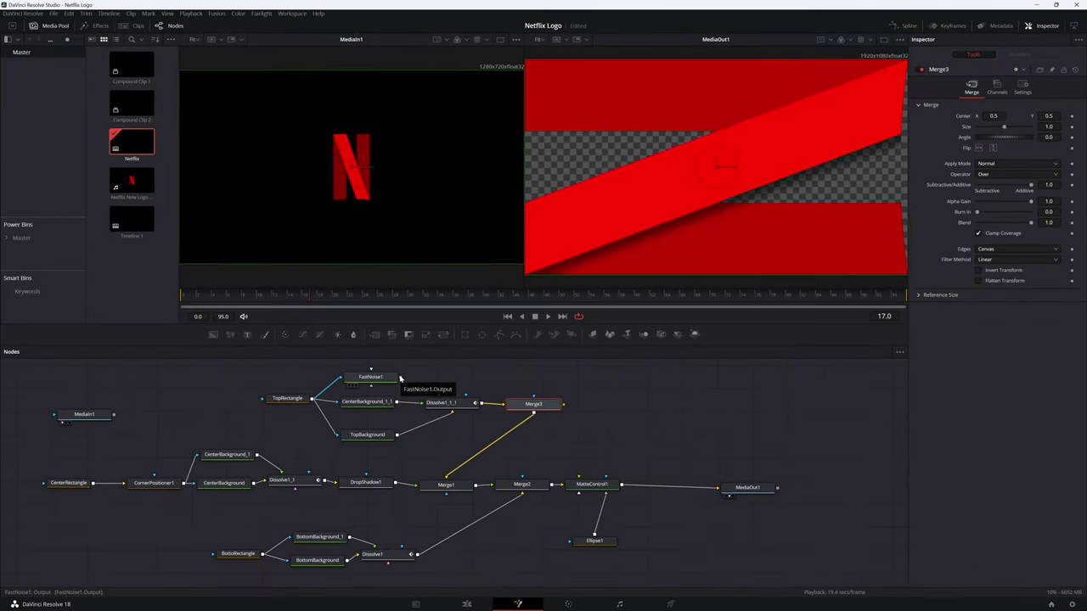
{"action": "left_click_drag", "start_coordinate": [564, 139], "coordinate": [894, 166]}
{"action": "left_click_drag", "start_coordinate": [565, 391], "coordinate": [528, 406]}
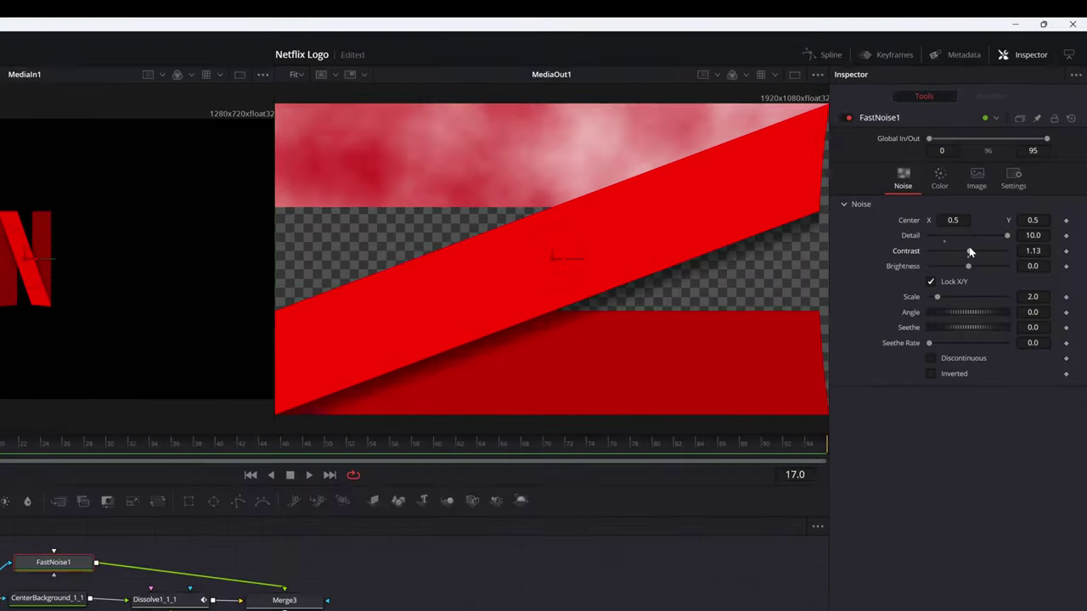
- Set FastNoise1's Detail to 10.0, Contrast to 1.0 and Brightness to -0.84
{"action": "left_click", "coordinate": [1033, 250]}
{"action": "type", "text": "1"}
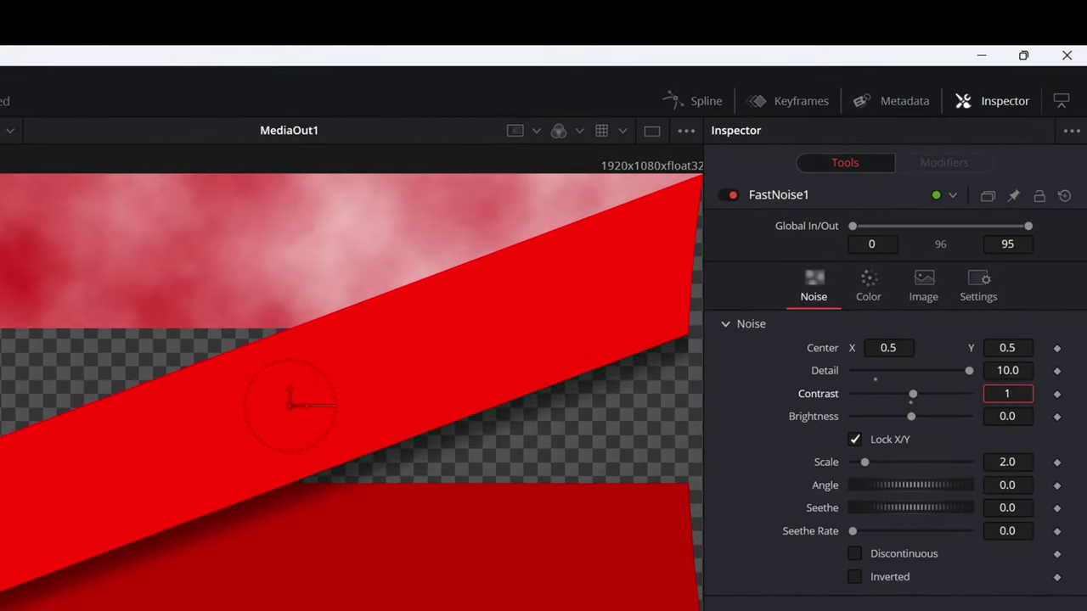
{"action": "key", "text": "Tab"}
{"action": "type", "text": "-0.84"}
{"action": "key", "text": "Tab"}
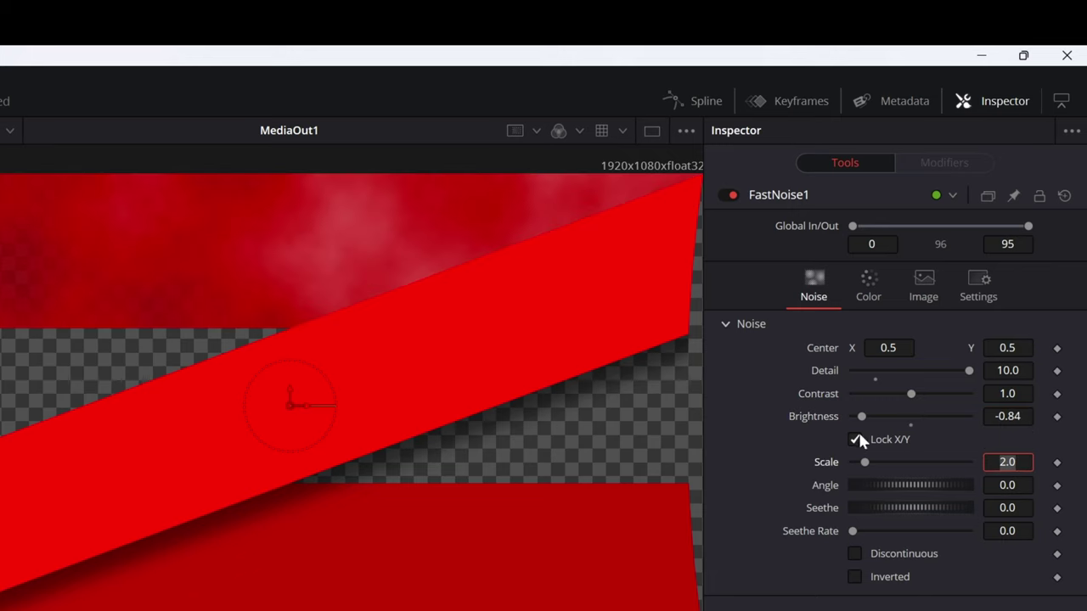
- Unlock FastNoise1's X/Y scale and set X Scale to 0 and Y Scale to 16 for horizontal streaks
{"action": "left_click", "coordinate": [855, 439]}
{"action": "type", "text": "0"}
{"action": "key", "text": "Tab"}
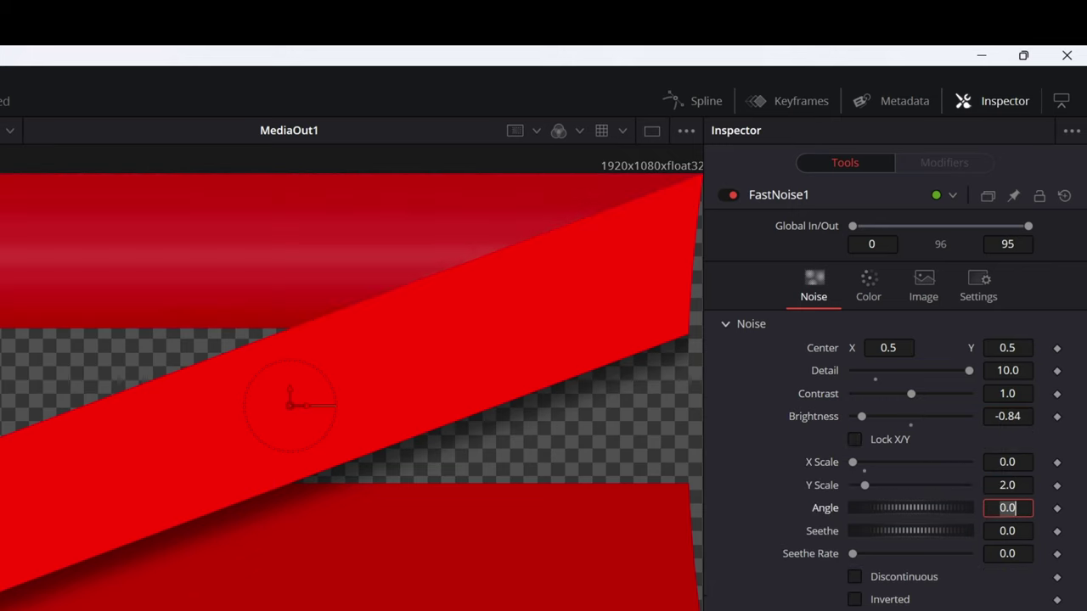
{"action": "key", "text": "shift+Tab"}
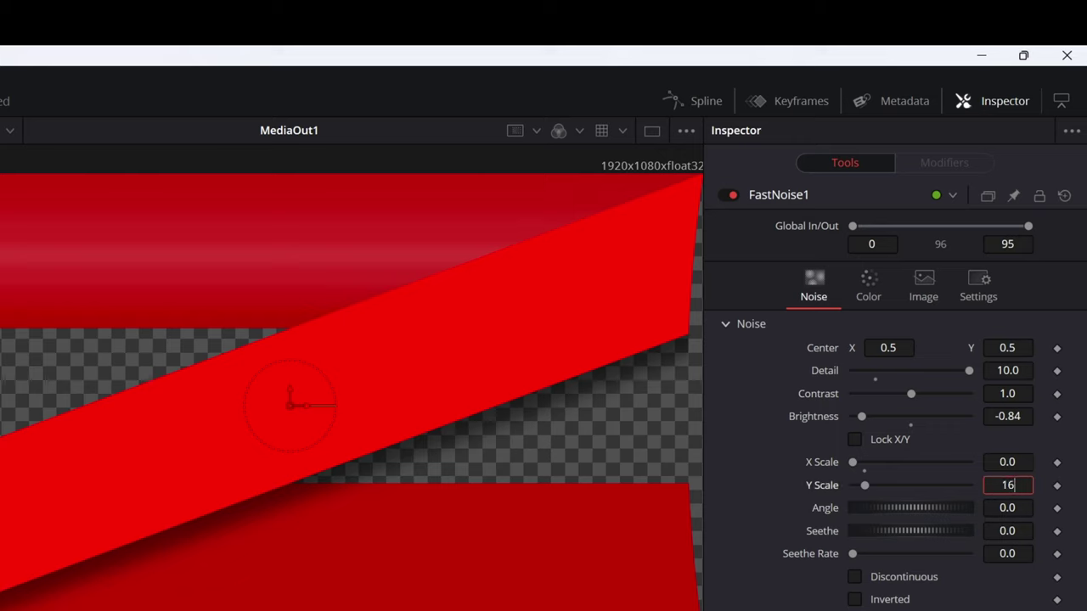
{"action": "type", "text": "16"}
{"action": "key", "text": "Tab"}
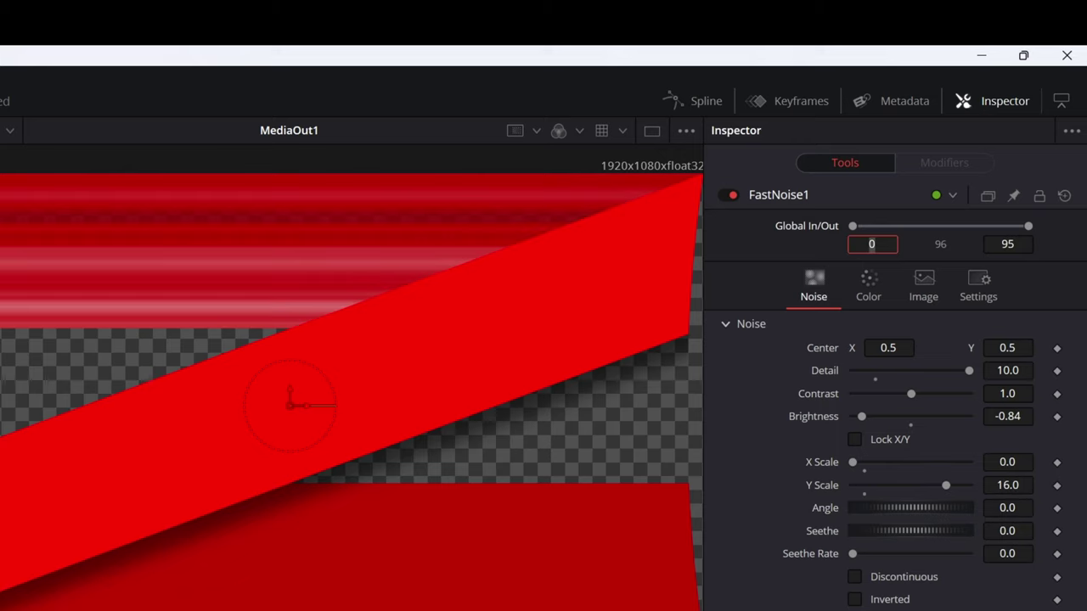
- Set FastNoise1's Seethe to -0.087 and Seethe Rate to 0.394, and enable Discontinuous
{"action": "double_click", "coordinate": [1008, 531]}
{"action": "type", "text": "-..087"}
{"action": "key", "text": "Tab"}
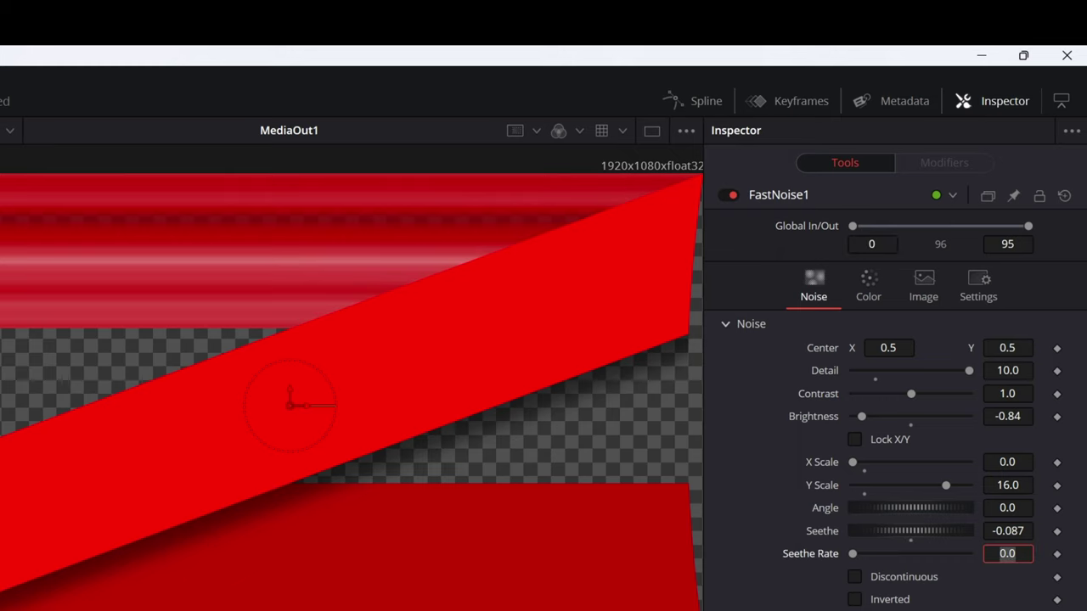
{"action": "type", "text": ".394"}
{"action": "key", "text": "Return"}
{"action": "left_click", "coordinate": [854, 578]}
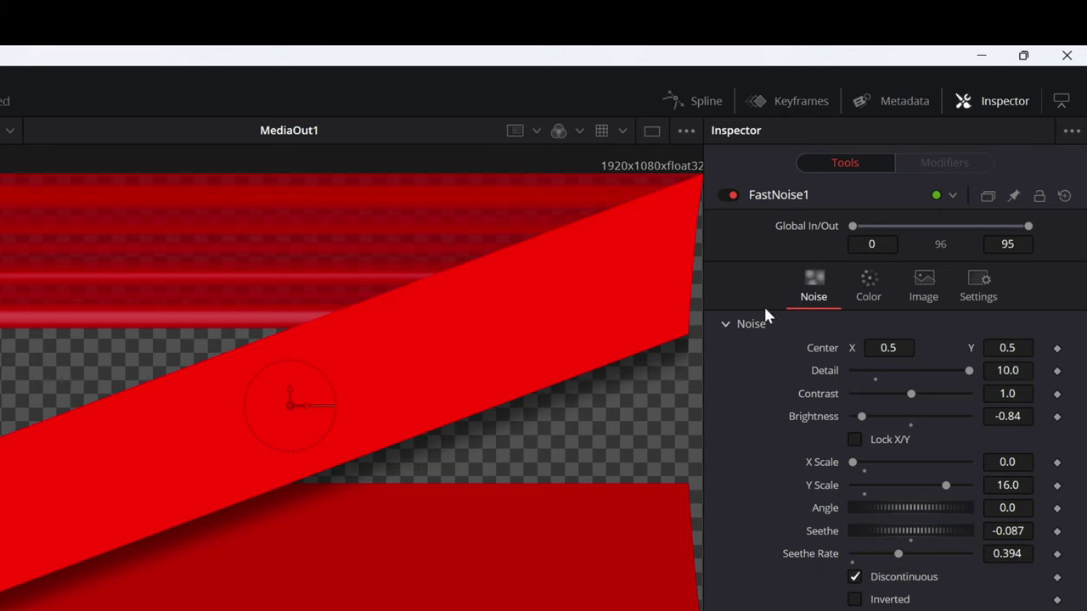
- Set FastNoise1's Global In to frame 41
{"action": "left_click", "coordinate": [875, 244]}
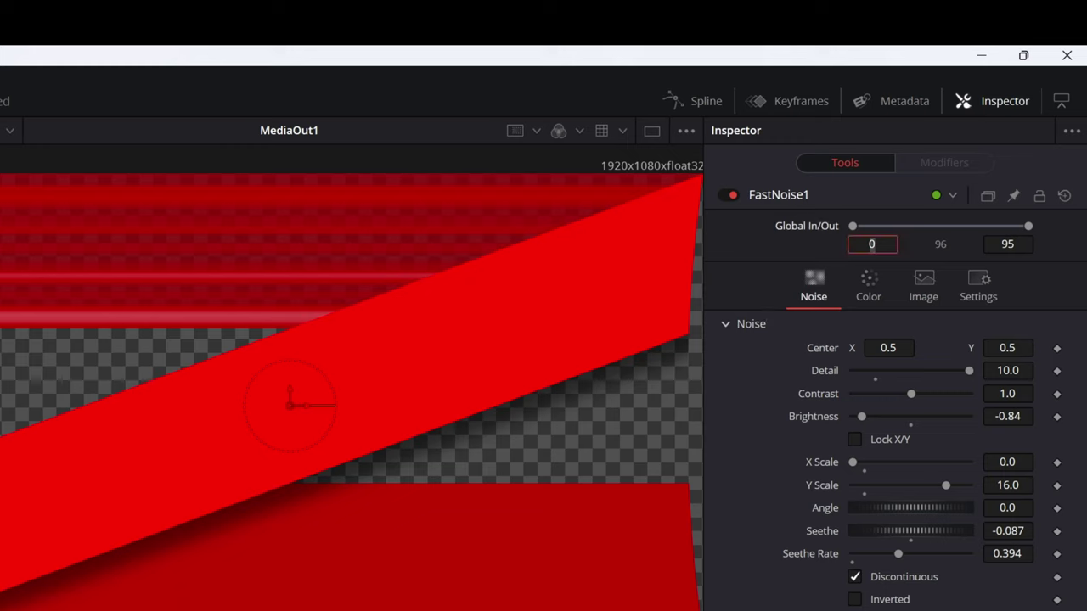
{"action": "type", "text": "41"}
{"action": "key", "text": "Return"}
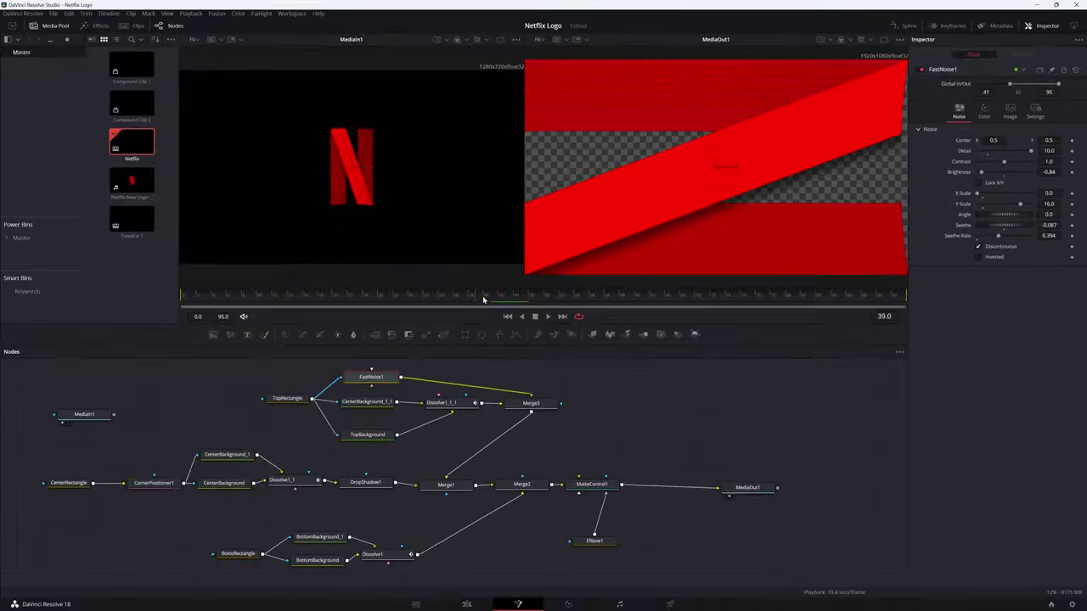
- Add a Fast Noise node above CenterBackground_1 and mask it with CornerPositioner1
{"action": "left_click", "coordinate": [168, 424]}
{"action": "left_click_drag", "start_coordinate": [230, 335], "coordinate": [228, 461]}
{"action": "left_click_drag", "start_coordinate": [185, 484], "coordinate": [225, 433]}
- Shift the downstream nodes to make room and insert a Merge after DropShadow1, with FastNoise2 as its foreground
{"action": "left_click_drag", "start_coordinate": [370, 583], "coordinate": [799, 463]}
{"action": "left_click_drag", "start_coordinate": [610, 486], "coordinate": [687, 483]}
{"action": "left_click", "coordinate": [454, 514]}
{"action": "left_click_drag", "start_coordinate": [374, 334], "coordinate": [416, 458]}
{"action": "left_click_drag", "start_coordinate": [228, 435], "coordinate": [399, 459]}
{"action": "left_click_drag", "start_coordinate": [396, 484], "coordinate": [435, 480]}
- Raise FastNoise2's Detail to 10, unlock its X/Y scale, and stretch the noise with X Scale at 0 and a high Y Scale
{"action": "left_click", "coordinate": [230, 433]}
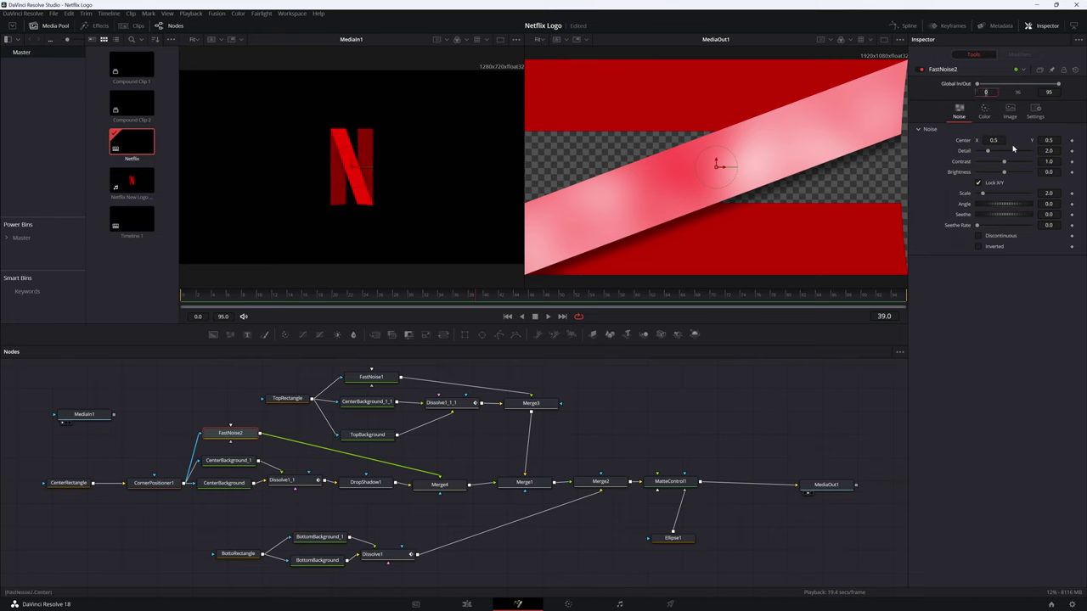
{"action": "left_click_drag", "start_coordinate": [987, 152], "coordinate": [1033, 152]}
{"action": "left_click_drag", "start_coordinate": [1004, 161], "coordinate": [976, 194]}
{"action": "left_click", "coordinate": [978, 182]}
{"action": "mouse_move", "coordinate": [983, 204]}
{"action": "left_mouse_down"}
{"action": "mouse_move", "coordinate": [1033, 204]}
{"action": "mouse_move", "coordinate": [1014, 217]}
{"action": "left_mouse_up"}
- Set FastNoise2's Contrast to 0.95, Brightness to -1 and Y Scale to 16
{"action": "double_click", "coordinate": [1049, 161]}
{"action": "type", "text": "0.95"}
{"action": "key", "text": "Tab"}
{"action": "type", "text": "-1"}
{"action": "key", "text": "Tab"}
{"action": "key", "text": "Tab"}
{"action": "type", "text": "16"}
{"action": "key", "text": "Tab"}
- Set FastNoise2's Seethe to 0.218 and Seethe Rate to 0.268
{"action": "key", "text": "Tab"}
{"action": "type", "text": "0.218"}
{"action": "key", "text": "Tab"}
{"action": "type", "text": "0.268"}
- Limit FastNoise2's global range to frames 41 to 55, then scrub the animation and fine-tune its Contrast
{"action": "double_click", "coordinate": [986, 92]}
{"action": "type", "text": "41"}
{"action": "key", "text": "Tab"}
{"action": "type", "text": "55"}
{"action": "left_click_drag", "start_coordinate": [595, 300], "coordinate": [537, 310]}
{"action": "left_click_drag", "start_coordinate": [1003, 162], "coordinate": [1008, 162]}
- Add a Fast Noise node masked by BottoRectangle and merge it over Dissolve1's output
{"action": "key", "text": "shift+space"}
{"action": "key", "text": "Escape"}
{"action": "left_click", "coordinate": [208, 536]}
{"action": "left_click_drag", "start_coordinate": [230, 334], "coordinate": [321, 515]}
{"action": "left_click_drag", "start_coordinate": [262, 555], "coordinate": [417, 555]}
{"action": "left_click", "coordinate": [472, 557]}
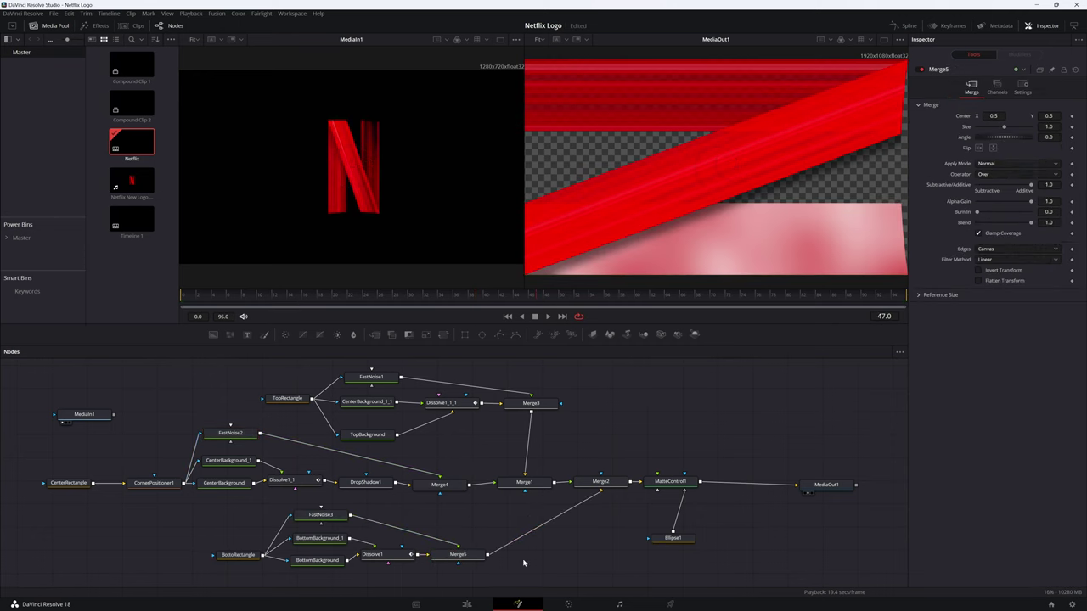
- Set FastNoise3's Detail to 10.0, Contrast to 1.5 and Brightness to -0.52
{"action": "left_click", "coordinate": [321, 514]}
{"action": "left_click_drag", "start_coordinate": [988, 152], "coordinate": [1031, 151]}
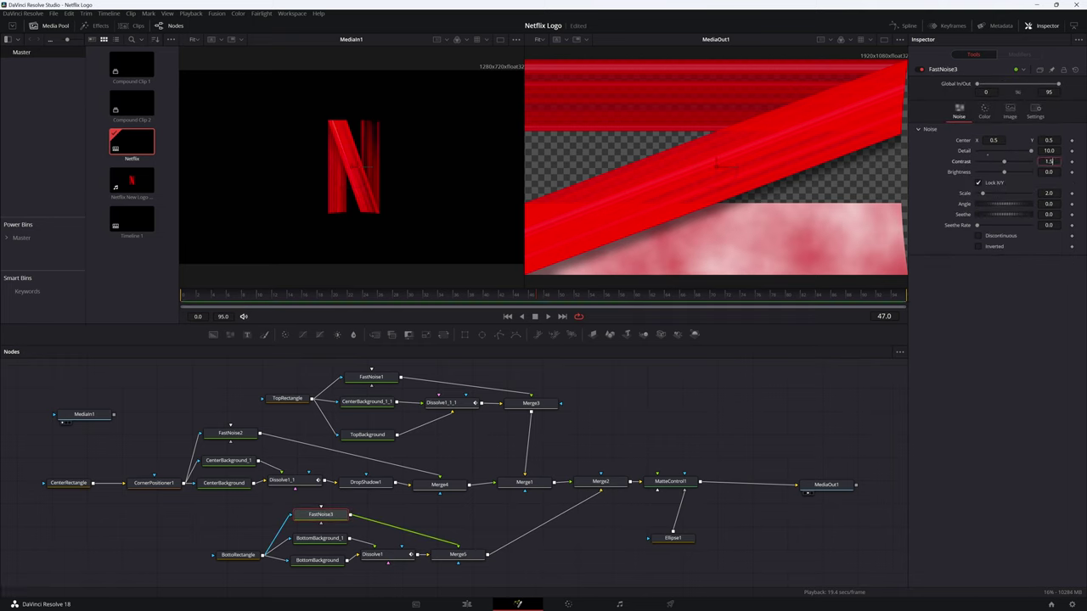
{"action": "key", "text": "Tab"}
{"action": "type", "text": "-0.52"}
{"action": "key", "text": "Tab"}
- Unlock FastNoise3's X/Y scale, reduce X Scale to 0 and raise Y Scale to form horizontal streaks
{"action": "left_click", "coordinate": [978, 183]}
{"action": "mouse_move", "coordinate": [983, 194]}
{"action": "left_mouse_down"}
{"action": "mouse_move", "coordinate": [1022, 194]}
{"action": "mouse_move", "coordinate": [977, 193]}
{"action": "left_mouse_up"}
{"action": "left_click_drag", "start_coordinate": [982, 204], "coordinate": [1020, 208]}
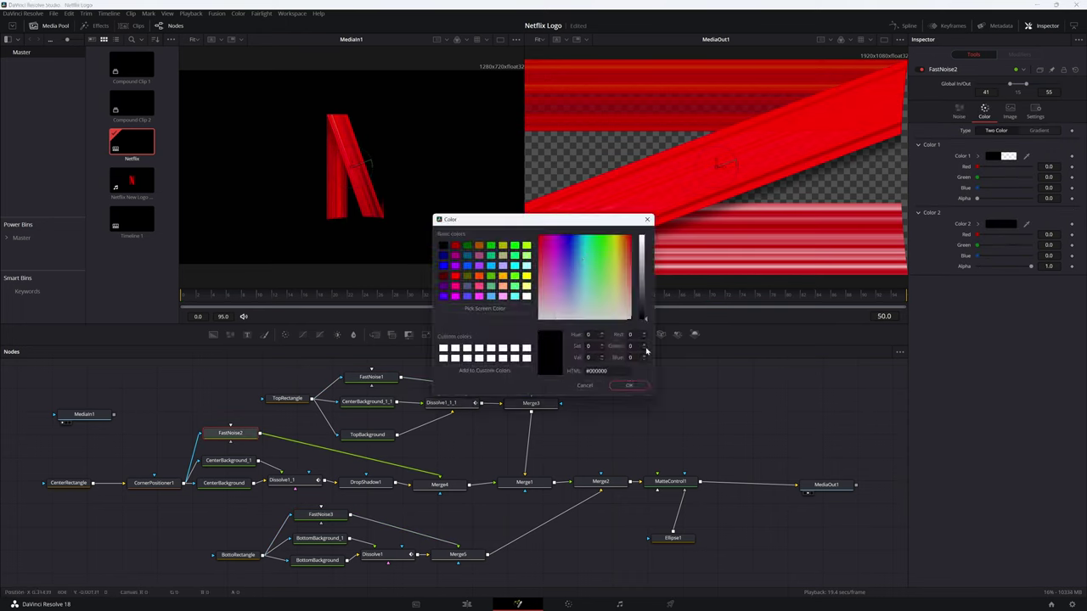
- Set the alpha of FastNoise2's Color 1 to 0.157 and scrub through the streaked strips
{"action": "mouse_move", "coordinate": [984, 201]}
{"action": "left_mouse_down"}
{"action": "mouse_move", "coordinate": [998, 200]}
{"action": "mouse_move", "coordinate": [985, 200]}
{"action": "left_mouse_up"}
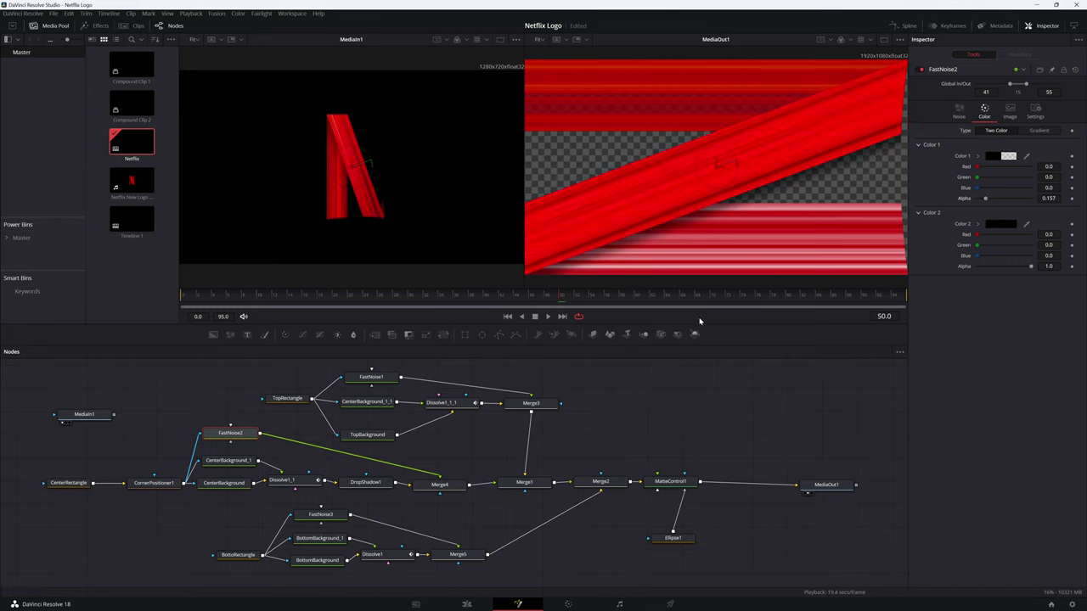
{"action": "left_click_drag", "start_coordinate": [252, 297], "coordinate": [570, 307]}
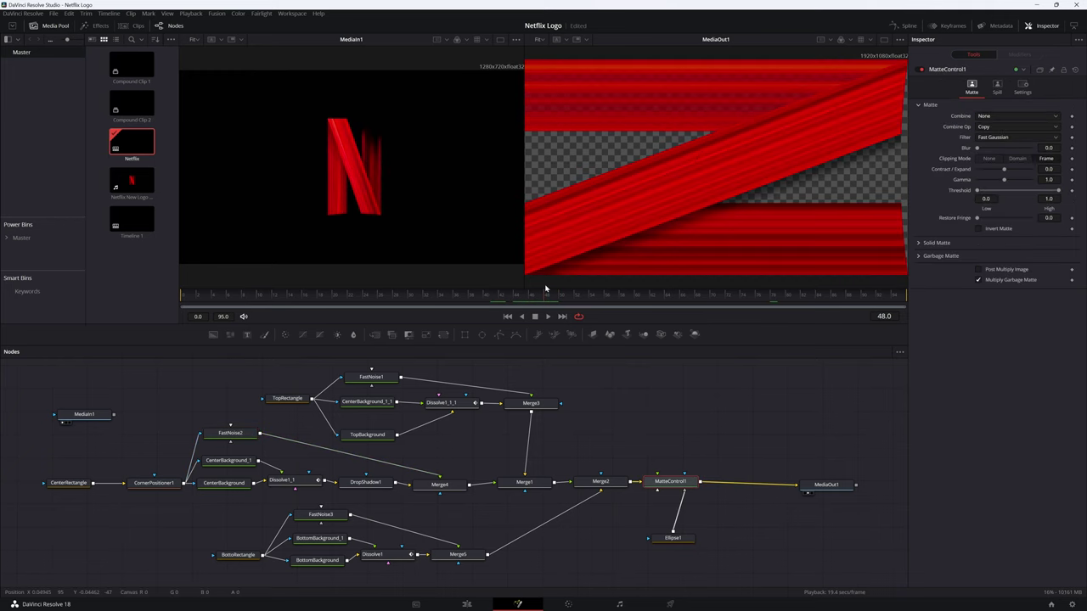
{"action": "mouse_move", "coordinate": [546, 289]}
{"action": "left_mouse_down"}
{"action": "mouse_move", "coordinate": [529, 288]}
{"action": "mouse_move", "coordinate": [541, 292]}
{"action": "left_mouse_up"}
- Keyframe Dissolve1_1_1's Background/Foreground at 1.0 on frame 51 to wipe out the top strip, and raise the same value on Dissolve1_1
{"action": "left_click", "coordinate": [442, 403]}
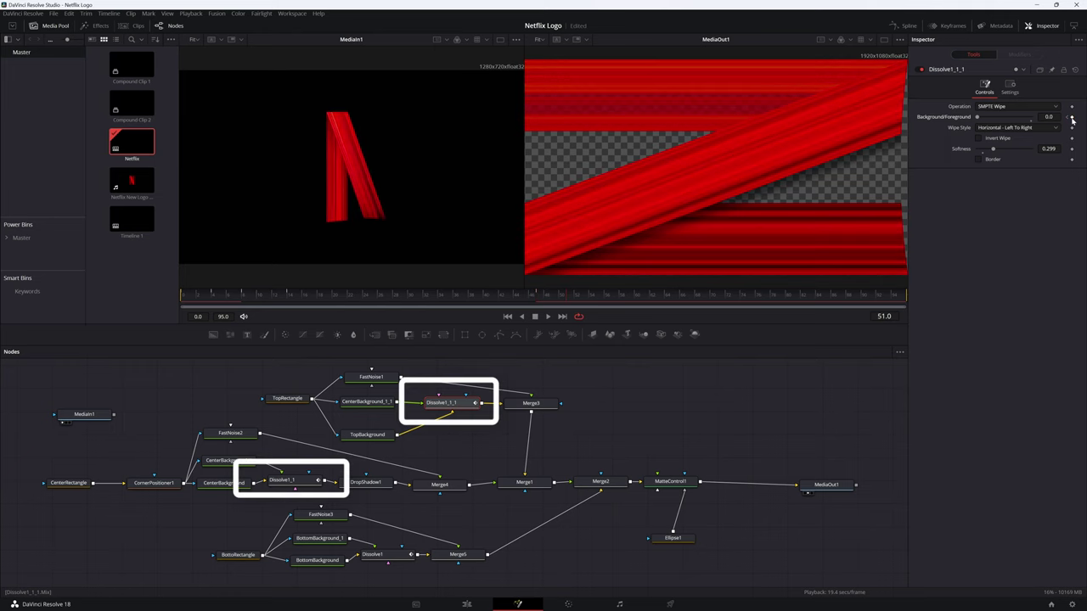
{"action": "left_click_drag", "start_coordinate": [978, 117], "coordinate": [1049, 117]}
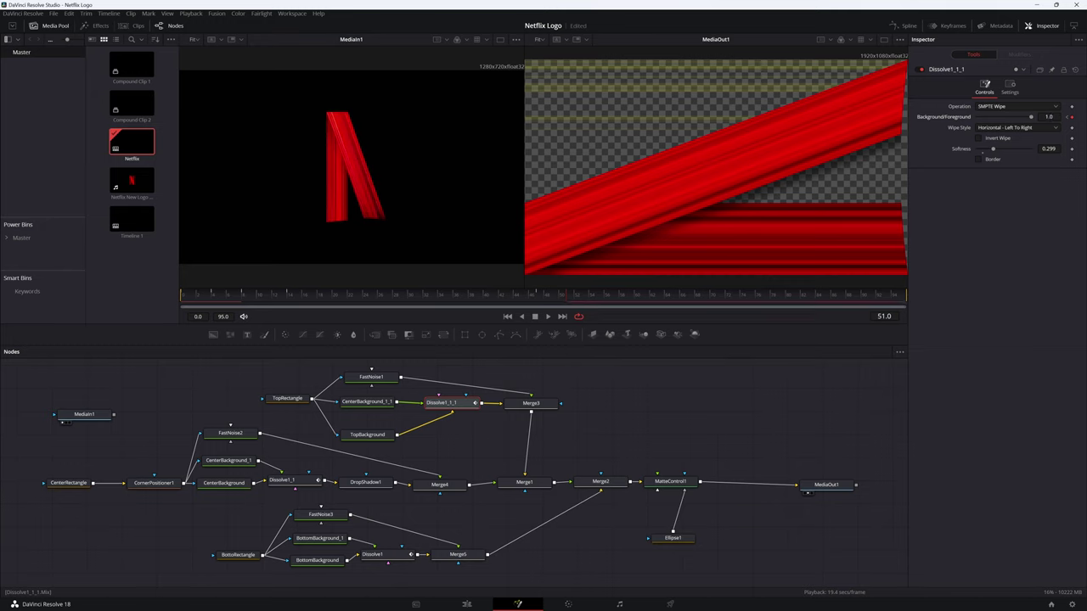
{"action": "left_click_drag", "start_coordinate": [979, 117], "coordinate": [1039, 124]}
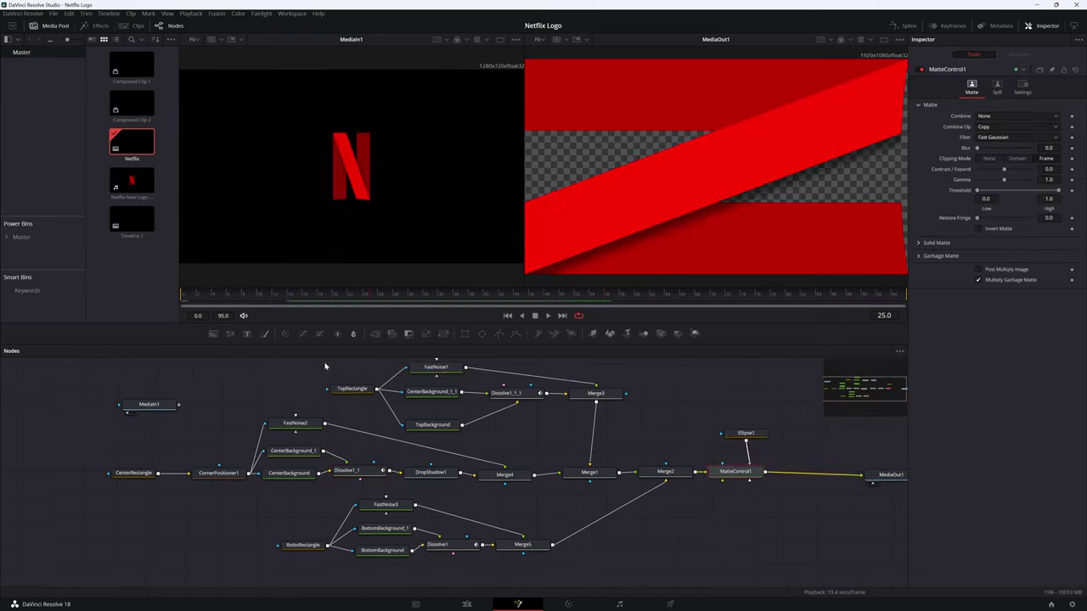
- Group the top strip's rectangle, noise, background, dissolve and merge nodes in an Underlay
{"action": "left_click_drag", "start_coordinate": [325, 362], "coordinate": [639, 430]}
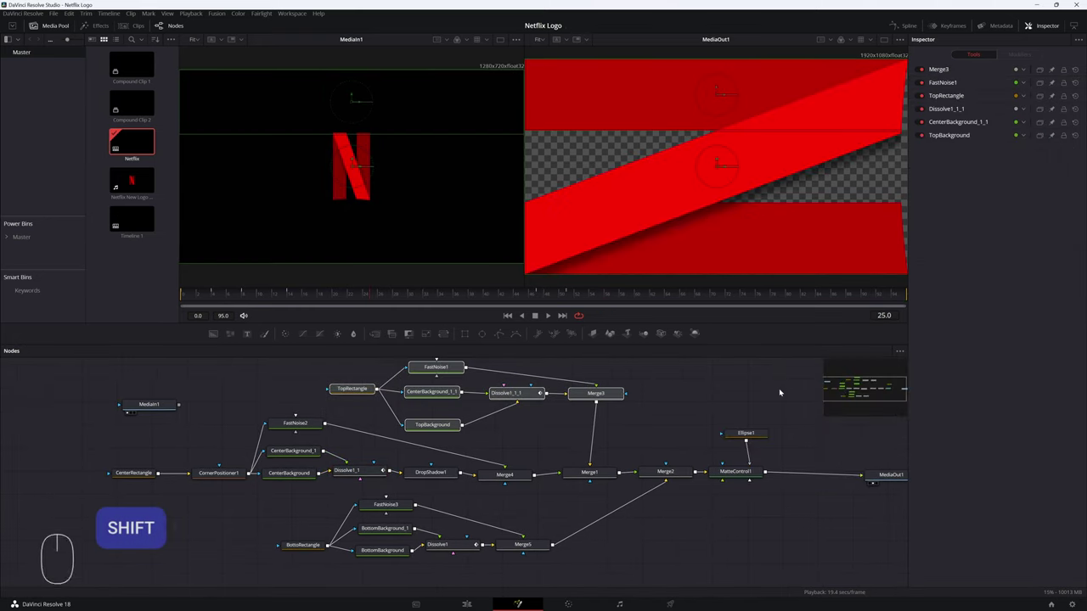
{"action": "key", "text": "shift+space"}
{"action": "type", "text": "underlay"}
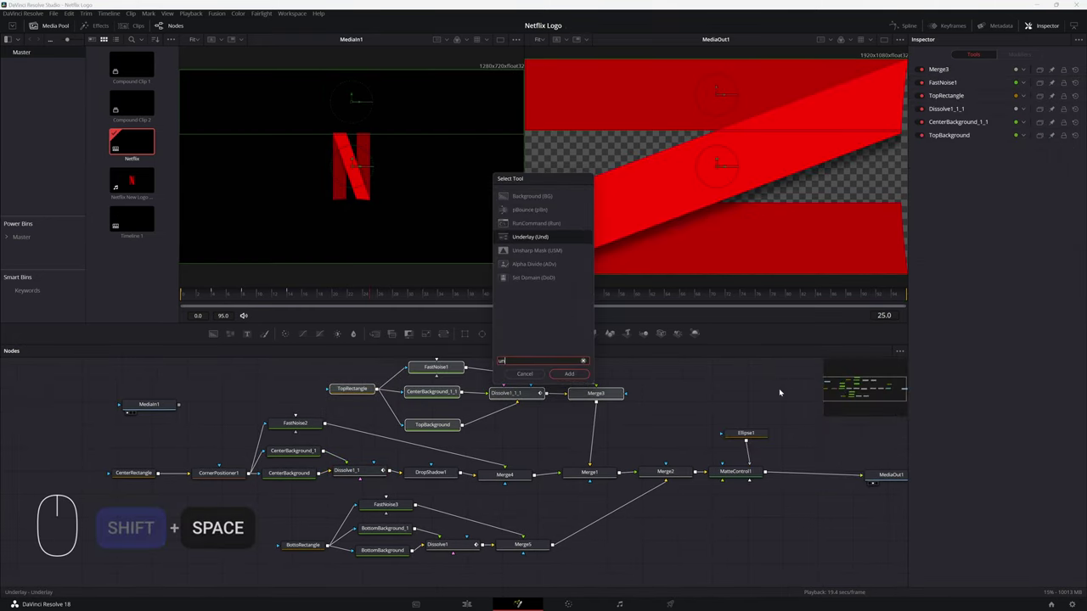
{"action": "key", "text": "Return"}
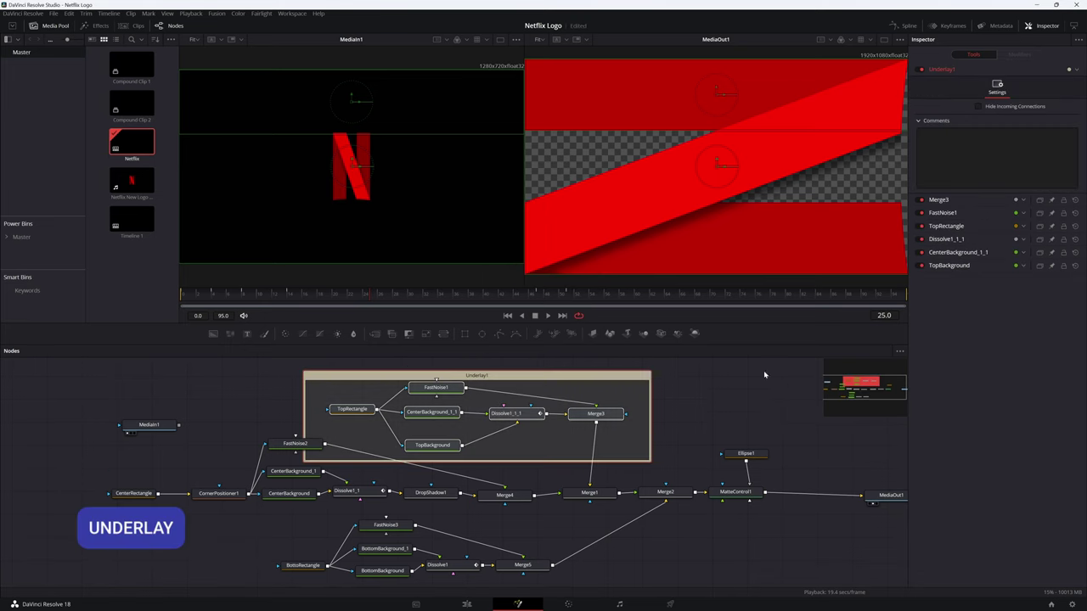
- Step through renaming the selected top-strip nodes, naming the top rectangle mask UTopRectangle
{"action": "key", "text": "F2"}
{"action": "type", "text": "Top Rectangle"}
{"action": "key", "text": "Return"}
{"action": "key", "text": "Home"}
{"action": "type", "text": "U"}
{"action": "key", "text": "Return"}
{"action": "key", "text": "Return"}
{"action": "key", "text": "Return"}
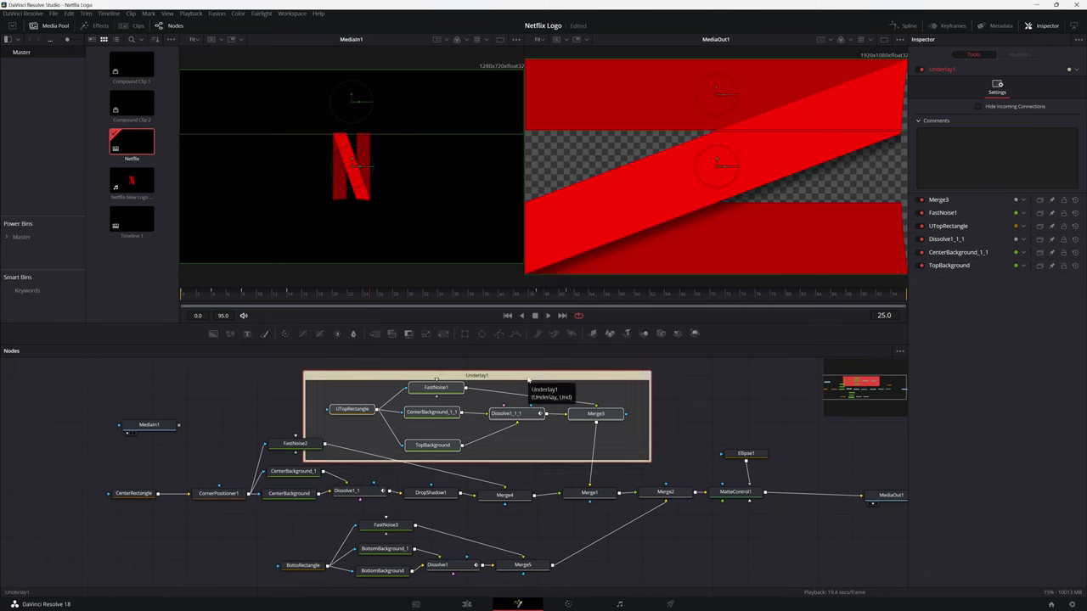
- Frame the bottom strip's nodes with an Underlay named Bottom and reposition the group
{"action": "scroll", "coordinate": [255, 476], "scroll_direction": "down", "scroll_amount": 3}
{"action": "left_click_drag", "start_coordinate": [304, 442], "coordinate": [567, 534]}
{"action": "key", "text": "shift+space"}
{"action": "key", "text": "Return"}
{"action": "left_click_drag", "start_coordinate": [439, 442], "coordinate": [402, 530]}
- Move FastNoise2 below the center backgrounds and enclose the center strip's nodes in an Underlay named Center
{"action": "left_click", "coordinate": [294, 366]}
{"action": "left_click_drag", "start_coordinate": [295, 367], "coordinate": [296, 444]}
{"action": "mouse_move", "coordinate": [127, 395]}
{"action": "left_mouse_down"}
{"action": "mouse_move", "coordinate": [519, 458]}
{"action": "mouse_move", "coordinate": [465, 461]}
{"action": "left_mouse_up"}
{"action": "left_click_drag", "start_coordinate": [414, 420], "coordinate": [389, 454]}
{"action": "key", "text": "shift+space"}
{"action": "key", "text": "Return"}
{"action": "left_click", "coordinate": [488, 468]}
- Frame Ellipse1 and MatteControl1 together with an Underlay named Eclipse
{"action": "scroll", "coordinate": [730, 429], "scroll_direction": "up", "scroll_amount": 1}
{"action": "left_click", "coordinate": [736, 442]}
{"action": "left_click_drag", "start_coordinate": [747, 404], "coordinate": [754, 476]}
{"action": "key", "text": "shift+space"}
{"action": "key", "text": "Return"}
{"action": "left_click", "coordinate": [754, 477]}
{"action": "left_click_drag", "start_coordinate": [774, 407], "coordinate": [810, 411]}
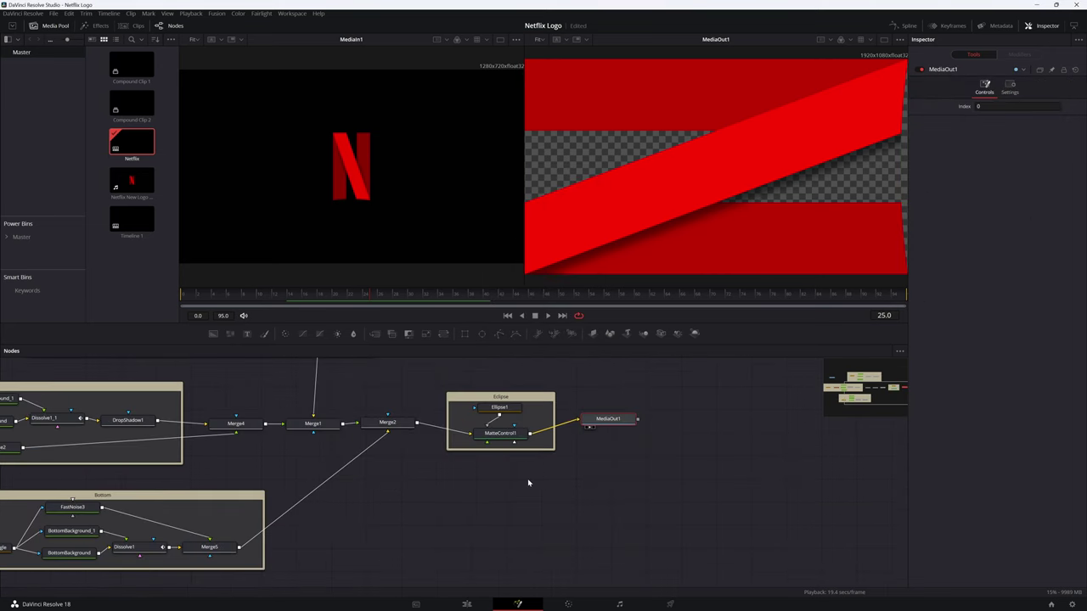
- Disconnect MediaOut1 from MatteControl1, move it away, and feed it from a new FastNoise node
{"action": "left_click_drag", "start_coordinate": [370, 490], "coordinate": [296, 507]}
{"action": "left_click_drag", "start_coordinate": [533, 435], "coordinate": [730, 434]}
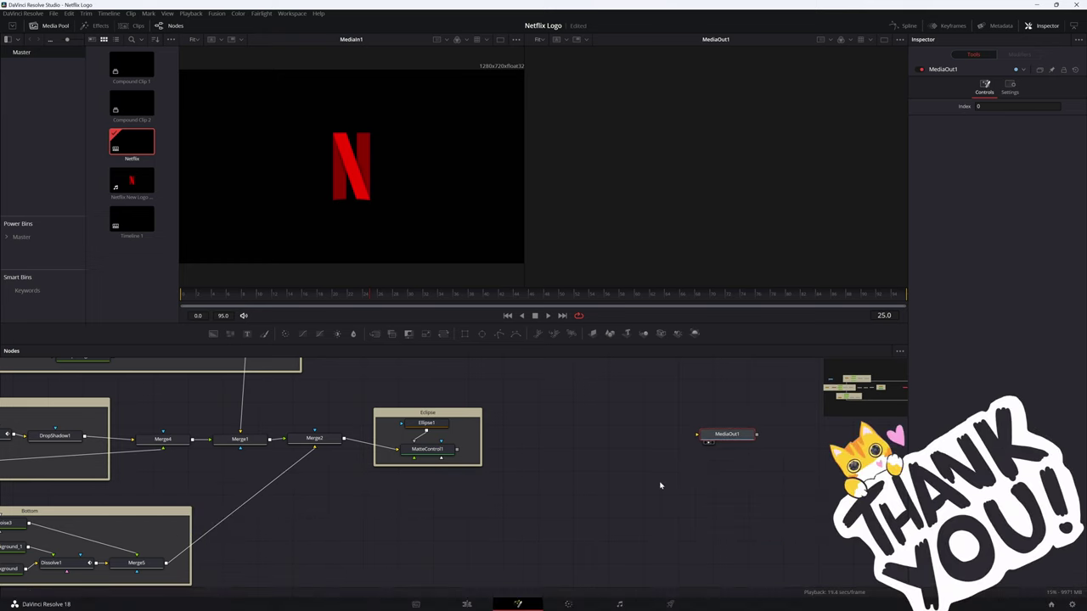
{"action": "key", "text": "shift+space"}
{"action": "type", "text": "fast"}
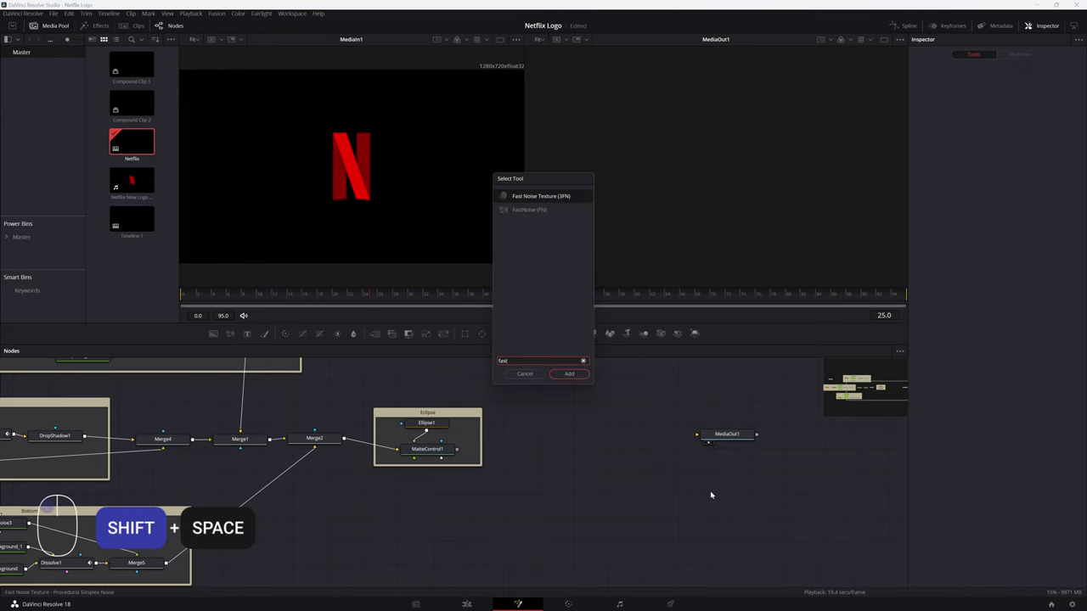
{"action": "key", "text": "Return"}
{"action": "left_click_drag", "start_coordinate": [738, 488], "coordinate": [725, 437]}
- Set FastNoise4's Detail to 10.0, Contrast to 3.29 and Brightness to -0.33
{"action": "left_click_drag", "start_coordinate": [987, 151], "coordinate": [1032, 151]}
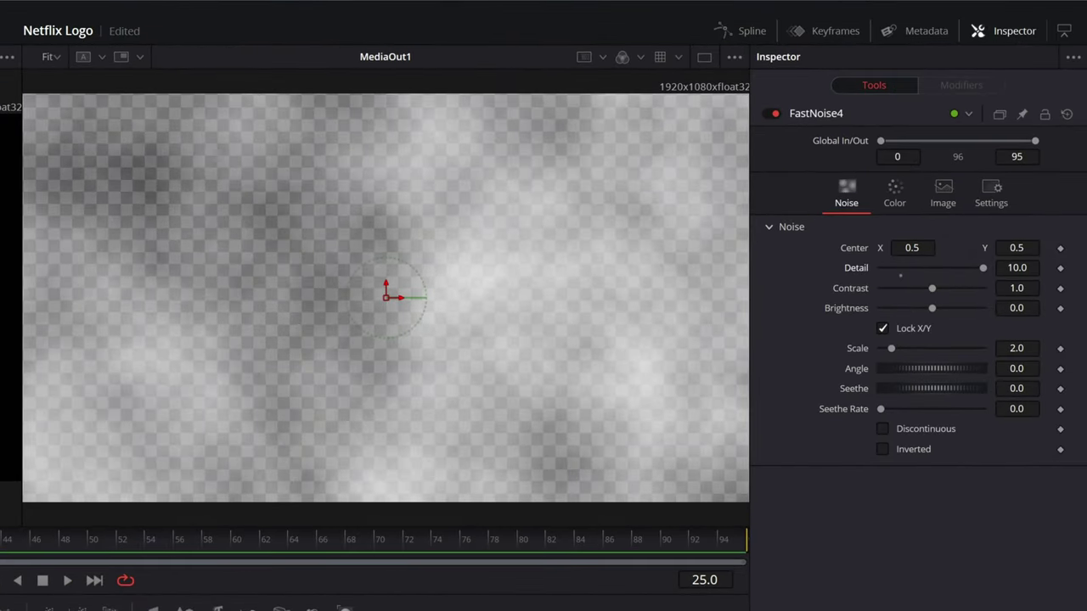
{"action": "left_click", "coordinate": [1050, 161]}
{"action": "key", "text": "ctrl+a"}
{"action": "type", "text": "3.29"}
{"action": "key", "text": "Tab"}
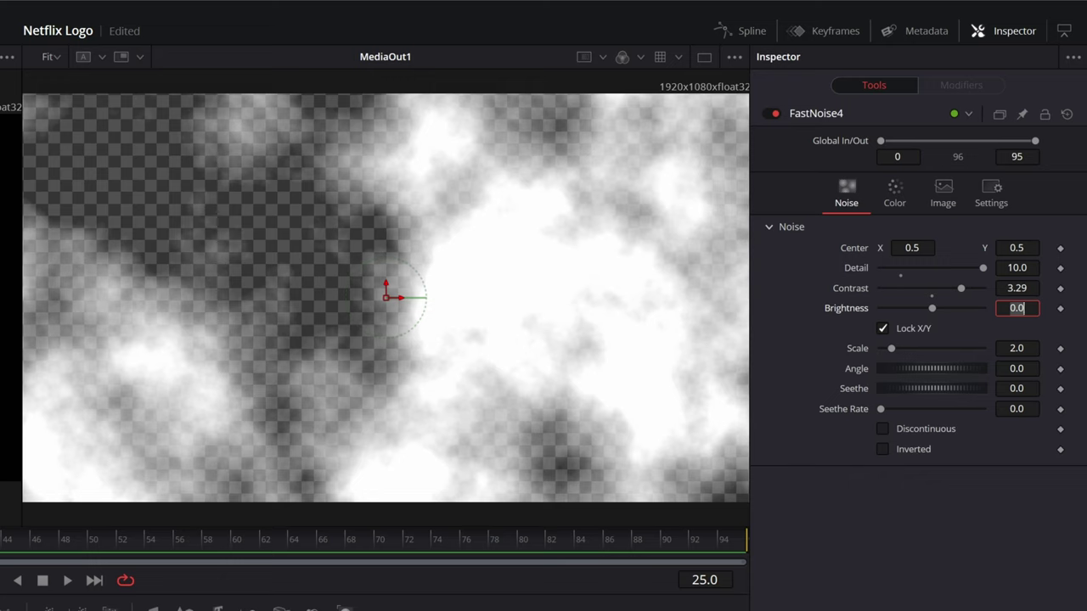
{"action": "type", "text": "-0.33"}
{"action": "key", "text": "Tab"}
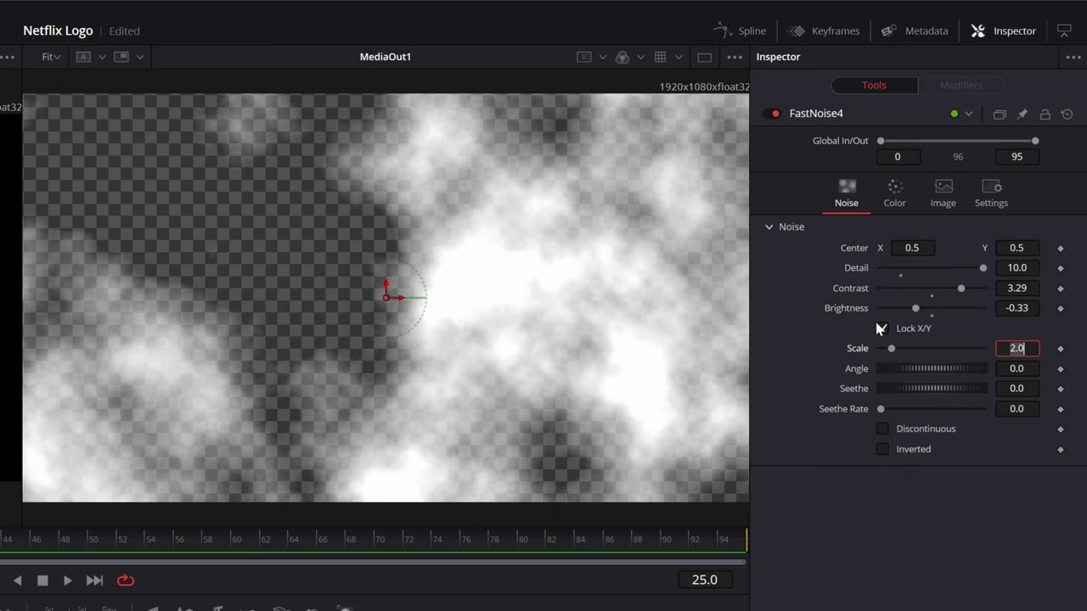
- Unlock FastNoise4's X/Y scale, set X Scale to 0.0 and Y Scale to 20.0, with Seethe -0.029 and Seethe Rate 0.244
{"action": "left_click", "coordinate": [882, 330]}
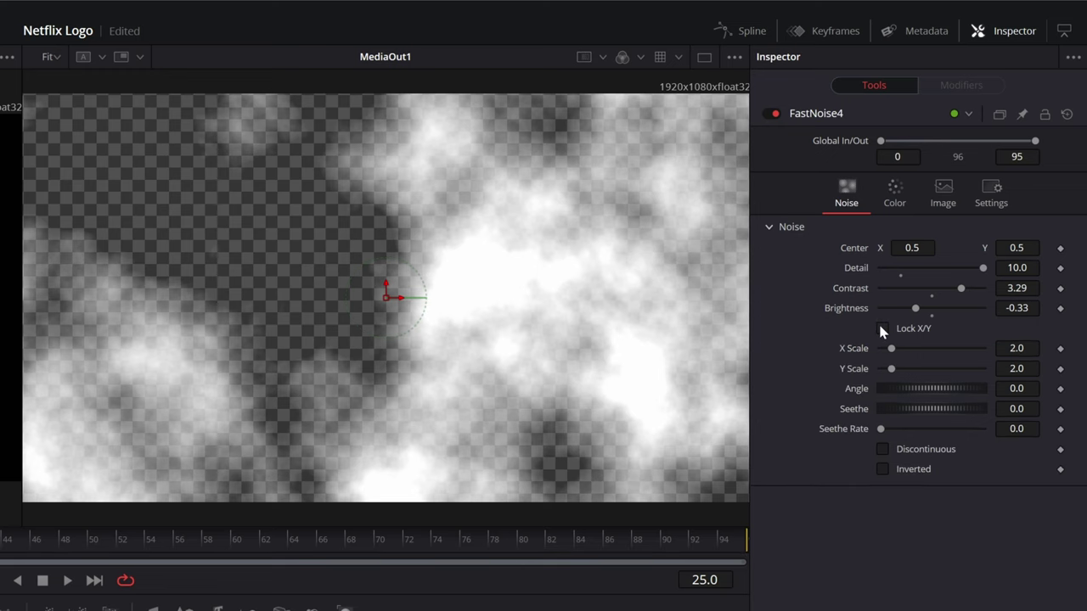
{"action": "mouse_move", "coordinate": [891, 352]}
{"action": "left_mouse_down"}
{"action": "mouse_move", "coordinate": [878, 355]}
{"action": "mouse_move", "coordinate": [901, 371]}
{"action": "mouse_move", "coordinate": [988, 379]}
{"action": "left_mouse_up"}
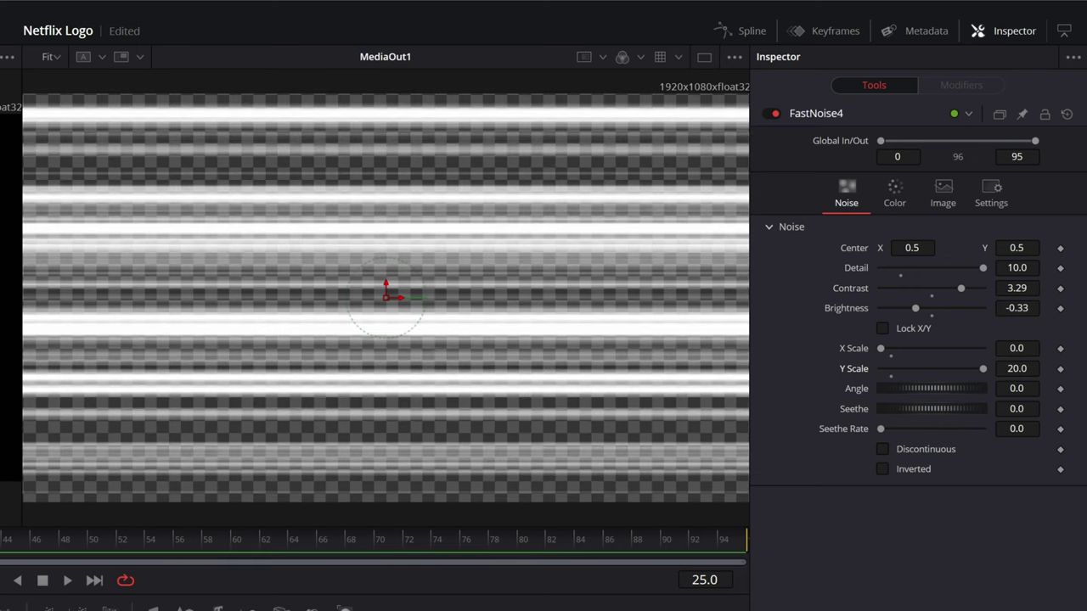
{"action": "left_click", "coordinate": [1017, 408]}
{"action": "type", "text": "-0.029"}
{"action": "key", "text": "Tab"}
{"action": "type", "text": ".144"}
{"action": "key", "text": "Return"}
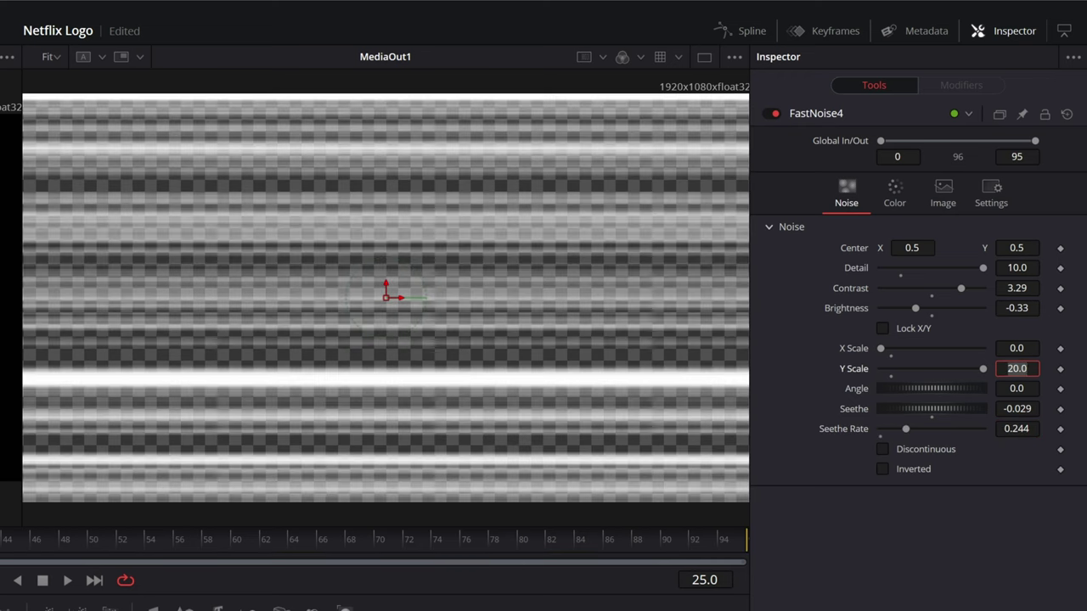
- Change FastNoise4's color type to Gradient and make the gradient's white end pure red
{"action": "left_click", "coordinate": [898, 197]}
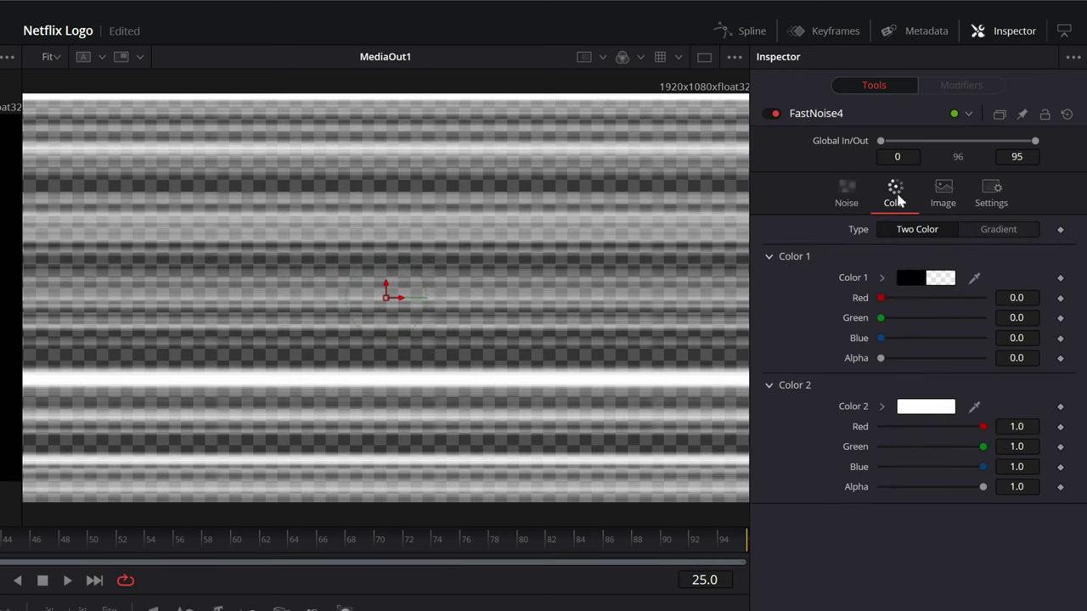
{"action": "left_click", "coordinate": [997, 229]}
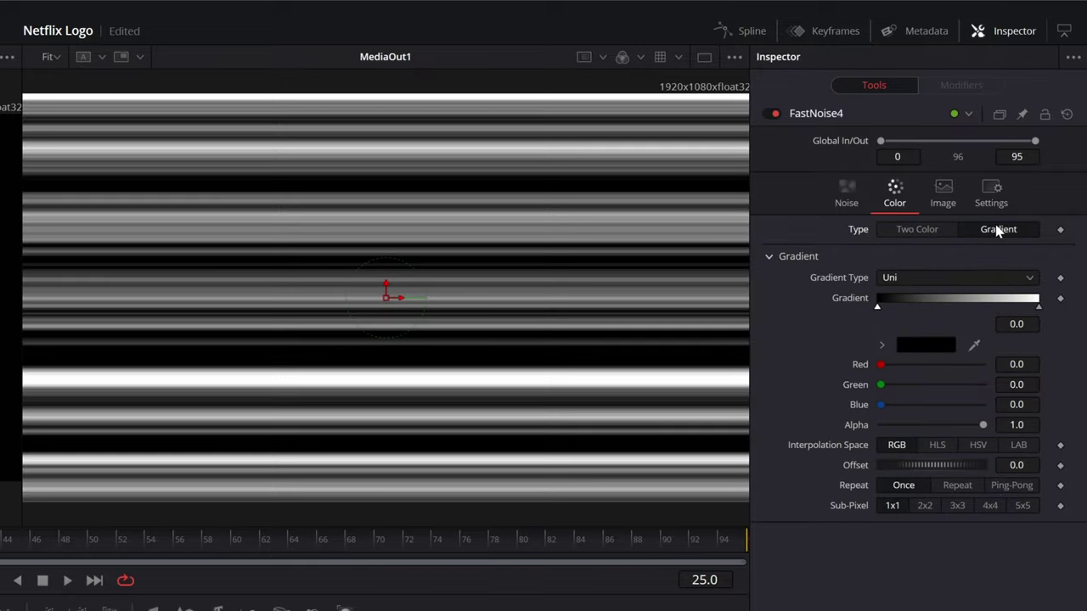
{"action": "left_click", "coordinate": [1038, 306]}
{"action": "left_click", "coordinate": [925, 345]}
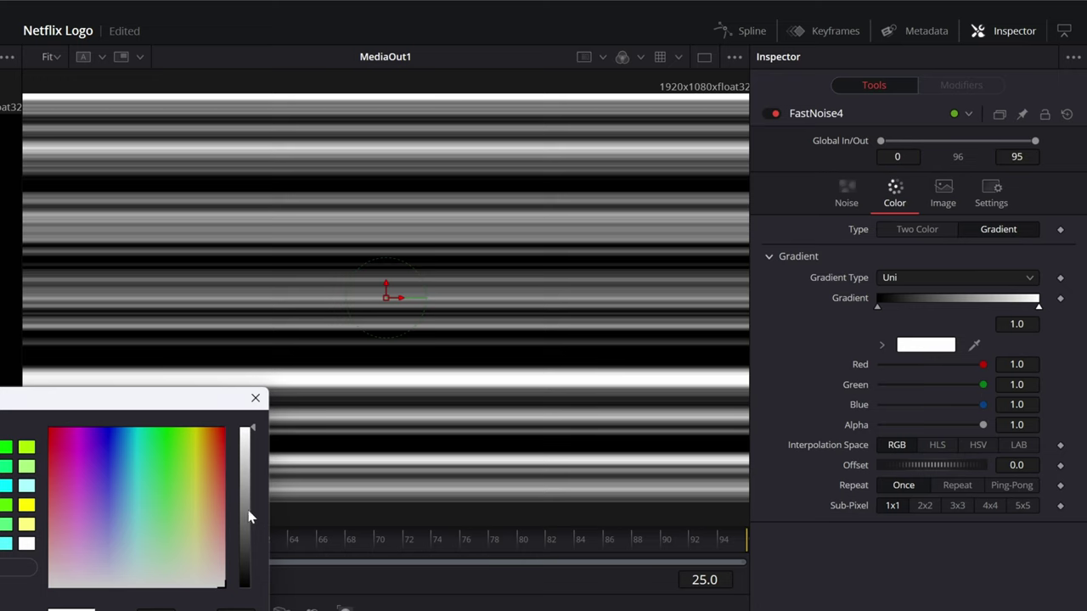
{"action": "left_click", "coordinate": [224, 429]}
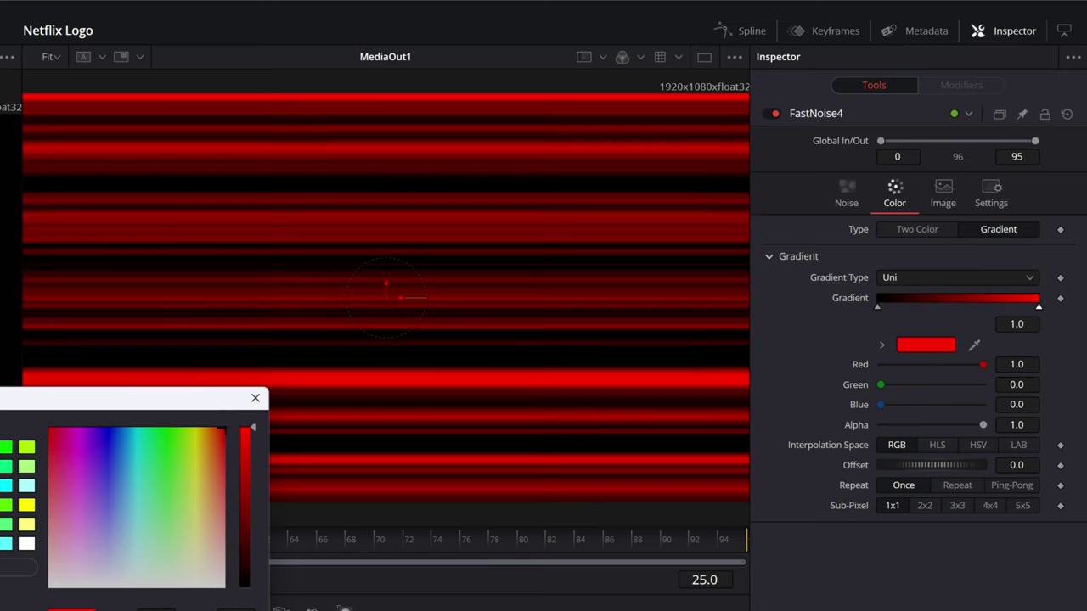
{"action": "key", "text": "Return"}
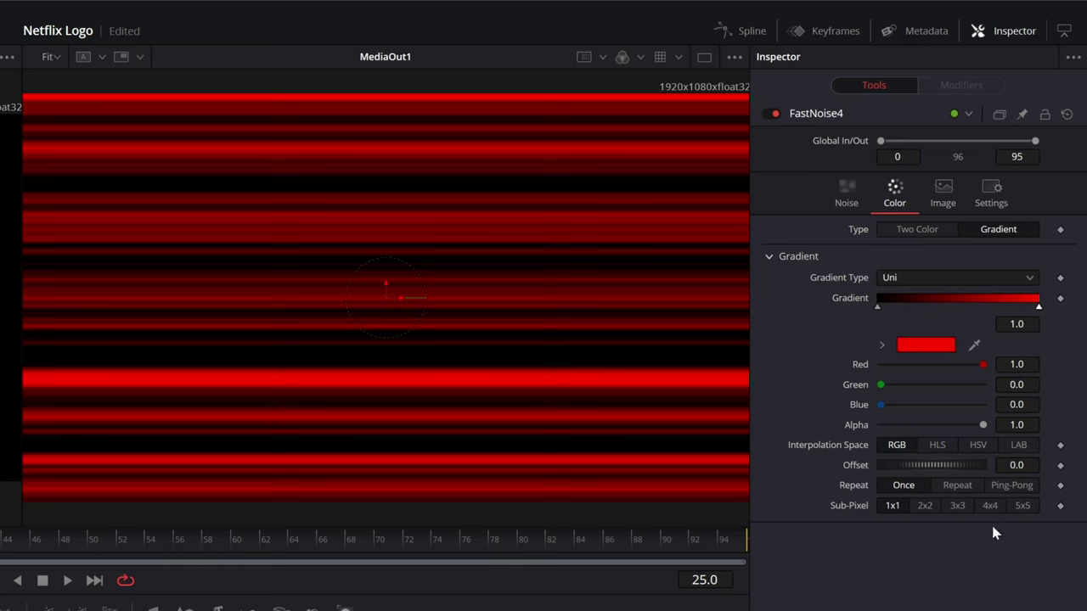
- Set FastNoise4's gradient to Repeat with 5x5 sub-pixel sampling and an Offset of 0.486
{"action": "left_click", "coordinate": [951, 488]}
{"action": "left_click", "coordinate": [1021, 507]}
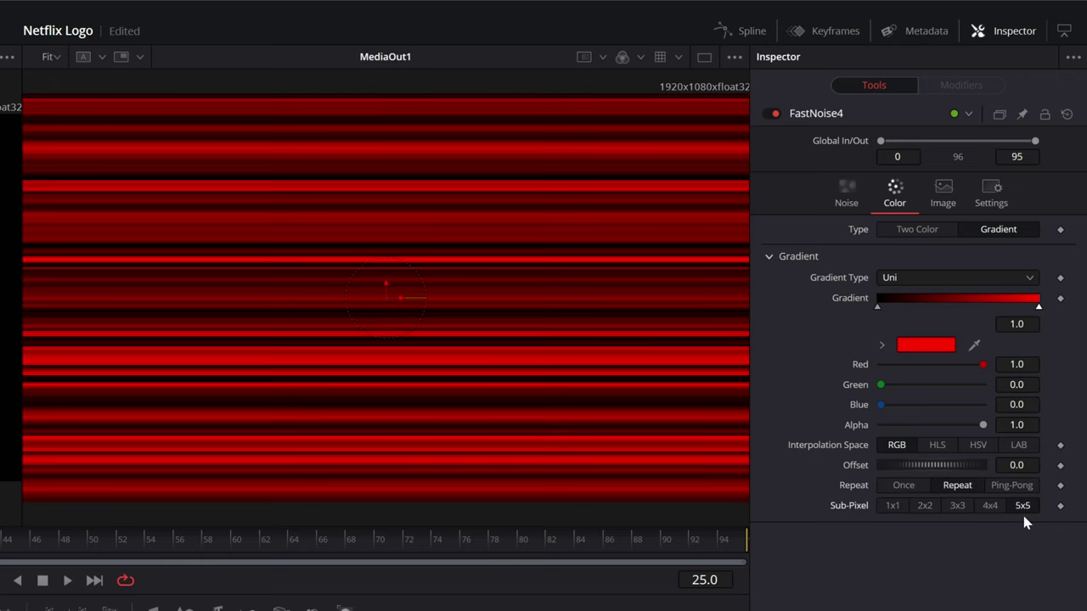
{"action": "double_click", "coordinate": [1018, 465]}
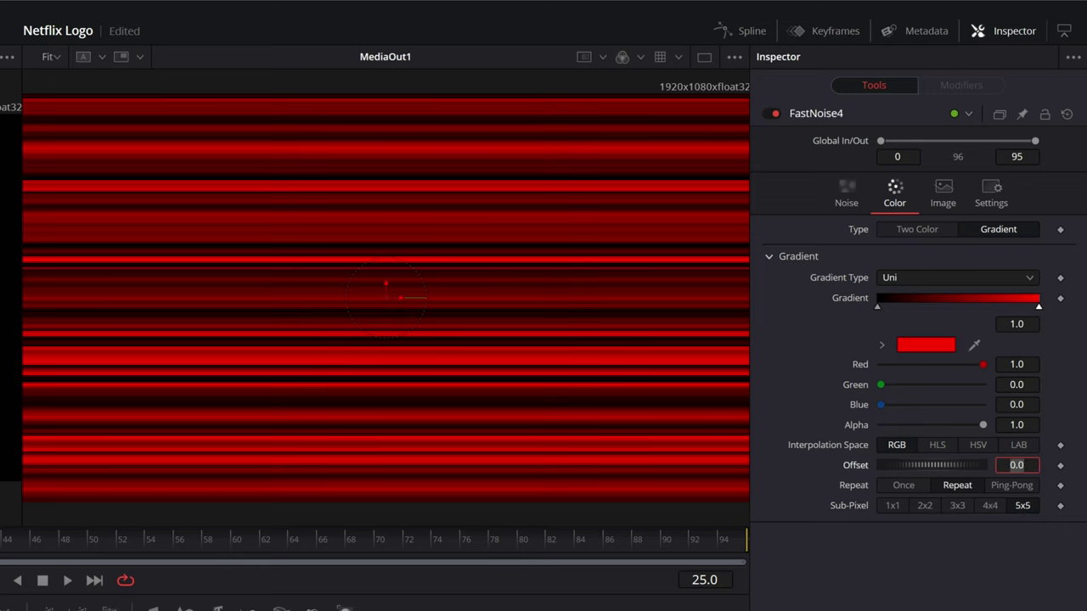
{"action": "type", "text": ".486"}
{"action": "key", "text": "Return"}
- Move the gradient's black stop to about 0.896, lower the Offset to 0.435 and scrub the reference animation
{"action": "left_click_drag", "start_coordinate": [877, 305], "coordinate": [1020, 316]}
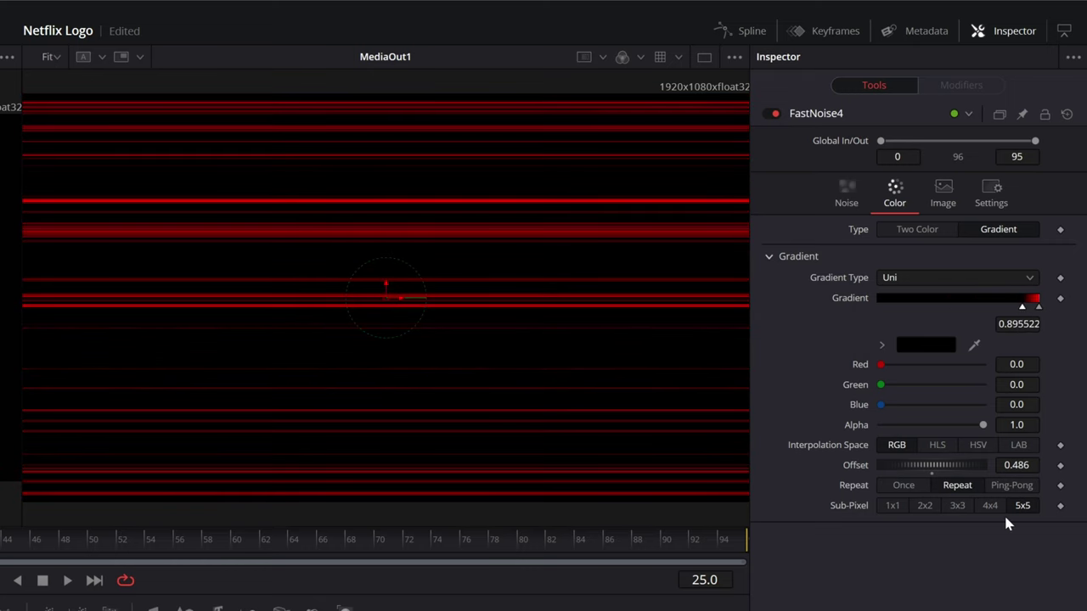
{"action": "left_click_drag", "start_coordinate": [984, 467], "coordinate": [969, 464]}
{"action": "left_click_drag", "start_coordinate": [983, 425], "coordinate": [974, 429]}
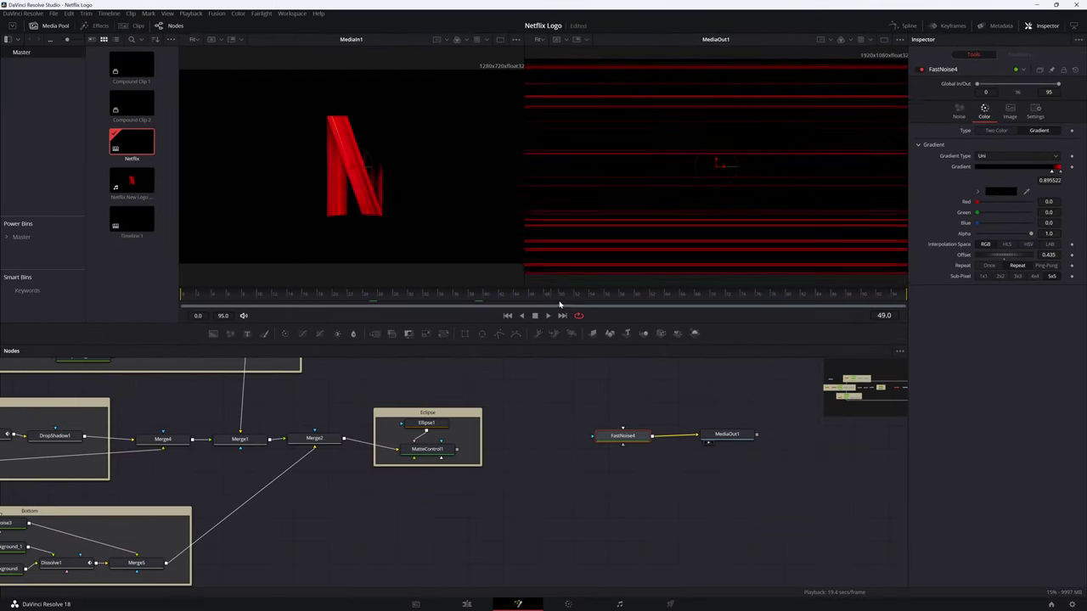
{"action": "left_click_drag", "start_coordinate": [560, 303], "coordinate": [690, 306]}
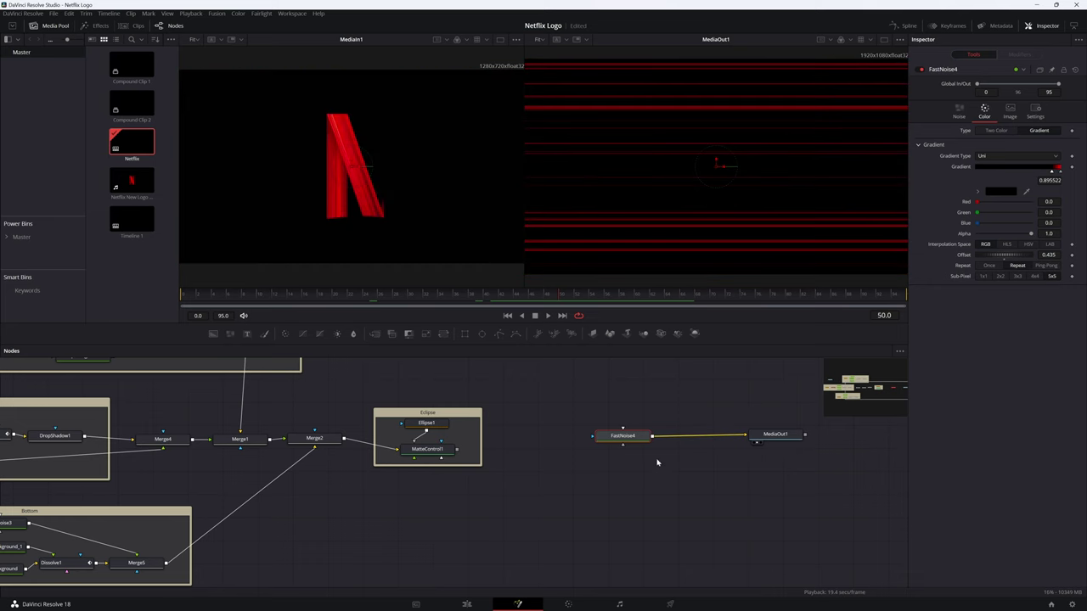
- Build four stacked FastNoise4 copies joined by merges, and set the Apply Mode of Merge6 and Merge7 to Screen
{"action": "left_click_drag", "start_coordinate": [636, 434], "coordinate": [639, 496]}
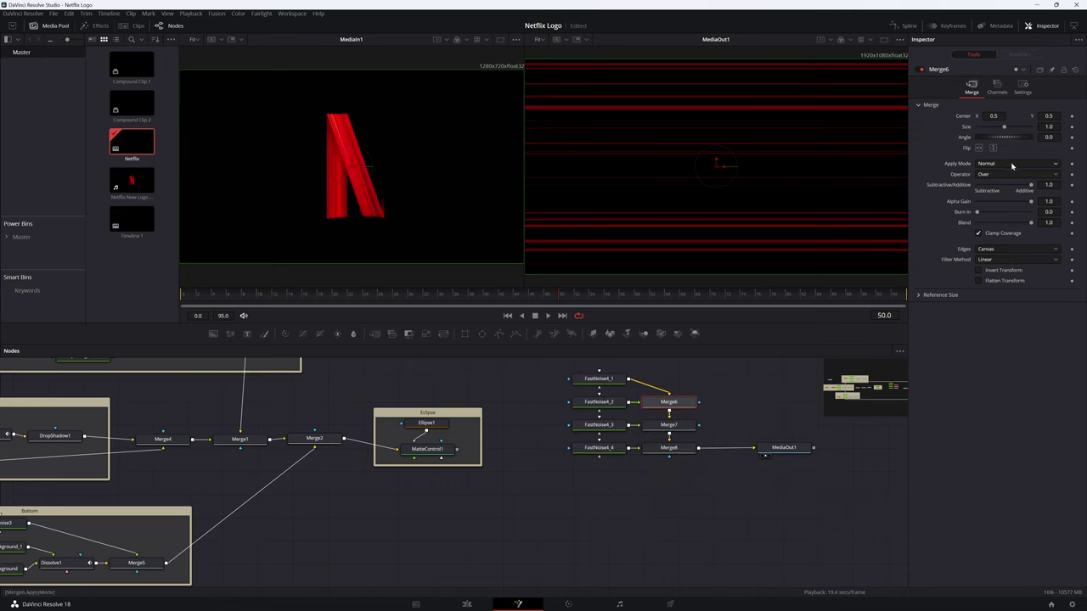
{"action": "left_click", "coordinate": [1015, 164]}
{"action": "left_click", "coordinate": [1009, 184]}
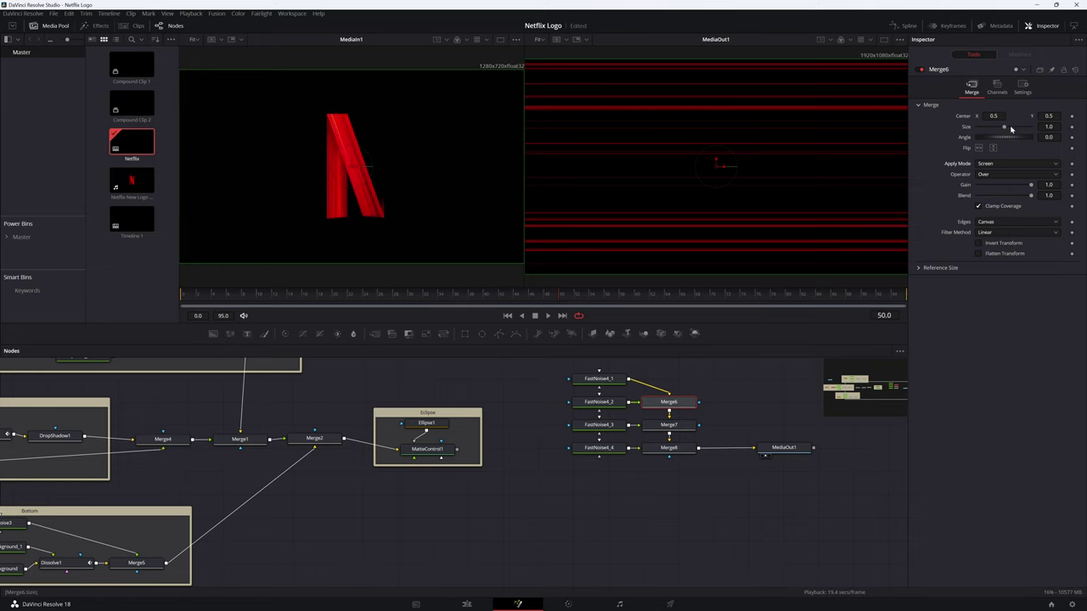
{"action": "left_click", "coordinate": [685, 425]}
{"action": "left_click", "coordinate": [1006, 164]}
{"action": "left_click", "coordinate": [1002, 184]}
- Change the end color of FastNoise4_1's gradient to bright green #25ff03
{"action": "left_click", "coordinate": [984, 112]}
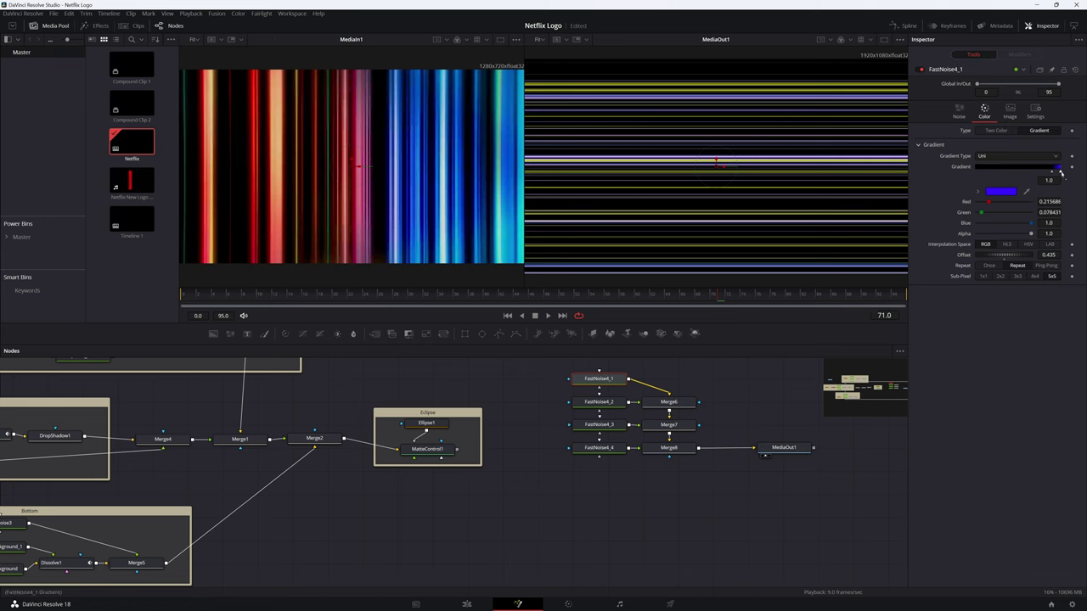
{"action": "left_click", "coordinate": [1001, 191]}
{"action": "left_click", "coordinate": [606, 238]}
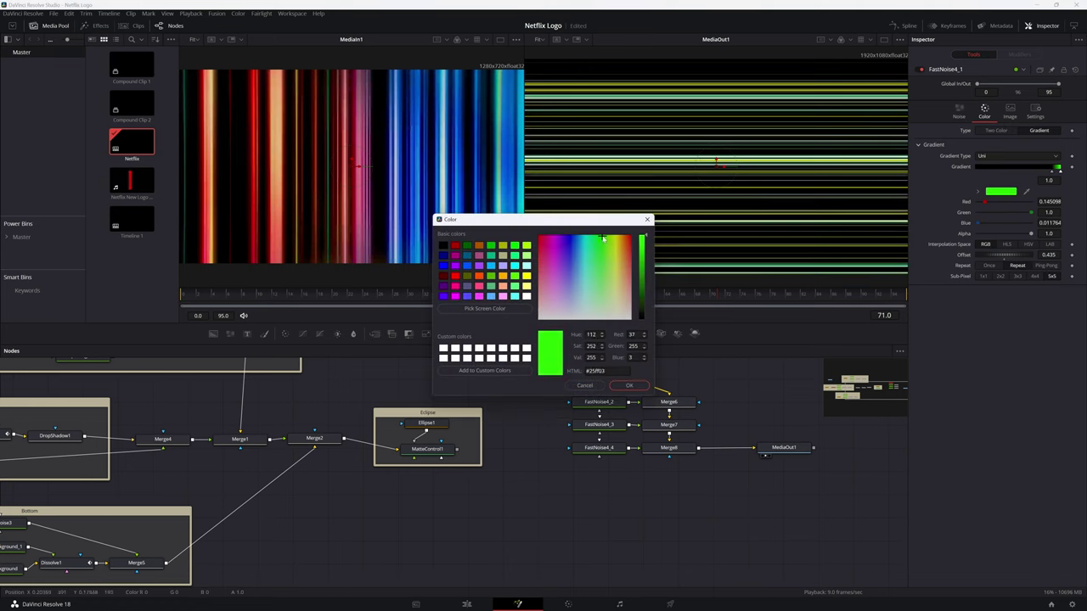
{"action": "left_click", "coordinate": [631, 386]}
- Vary the gradient Offsets of the FastNoise4 copies, setting FastNoise4_1's Offset to 0.609 and its black stop to about 0.950
{"action": "left_click", "coordinate": [599, 402]}
{"action": "left_click", "coordinate": [598, 448]}
{"action": "left_click_drag", "start_coordinate": [995, 255], "coordinate": [1008, 255]}
{"action": "left_click", "coordinate": [598, 424]}
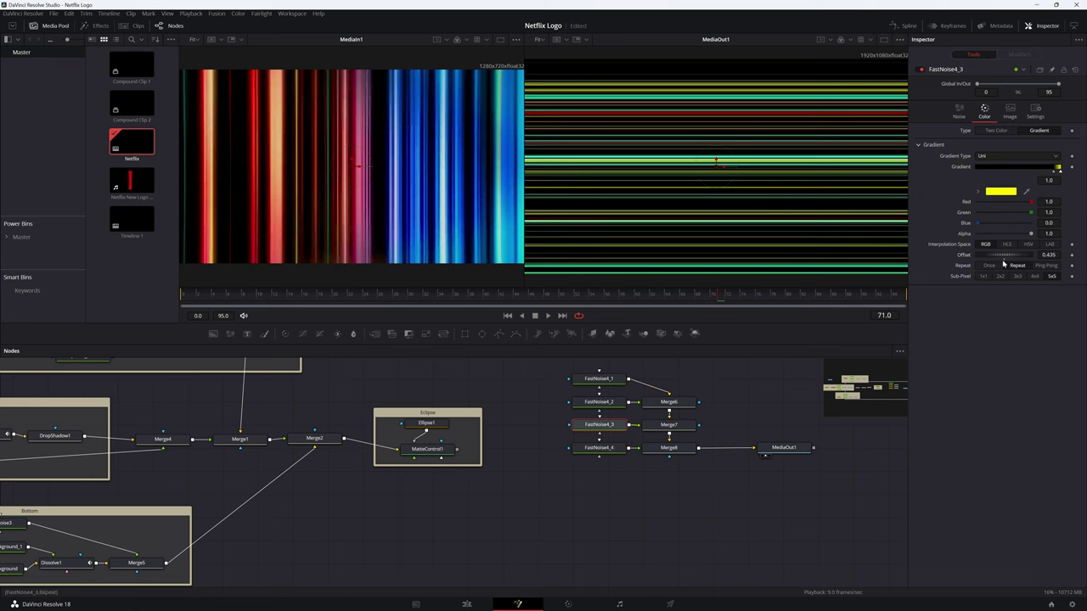
{"action": "left_click", "coordinate": [599, 402]}
{"action": "left_click", "coordinate": [616, 381]}
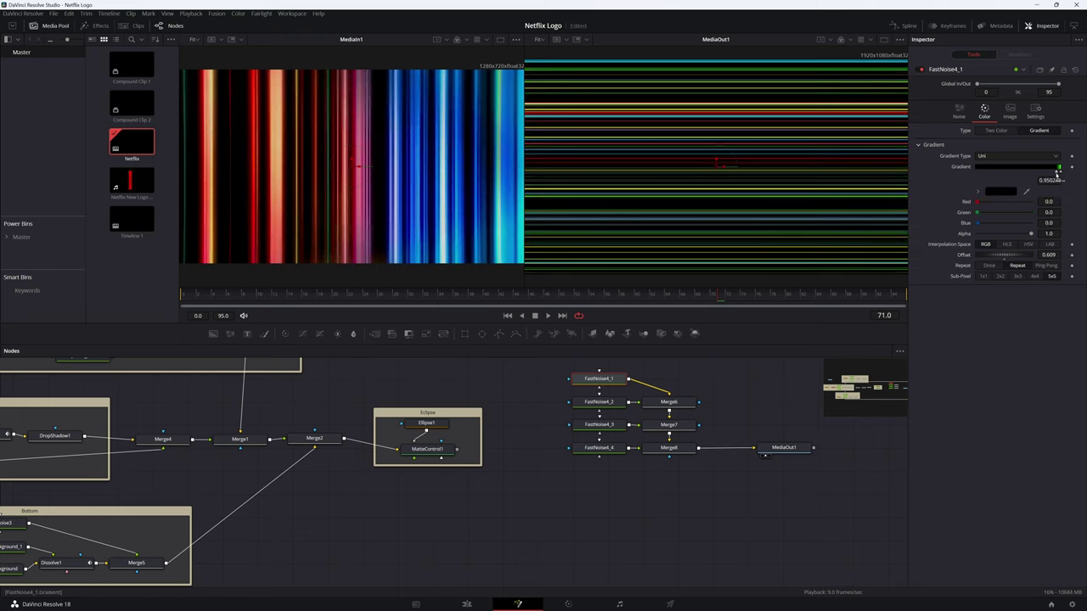
- Thin the streaks of the other three noise copies by shifting their black stops, placing FastNoise4_4's at about 0.945
{"action": "left_click", "coordinate": [598, 402]}
{"action": "left_click", "coordinate": [601, 425]}
{"action": "left_click", "coordinate": [601, 447]}
{"action": "left_click_drag", "start_coordinate": [637, 295], "coordinate": [760, 301]}
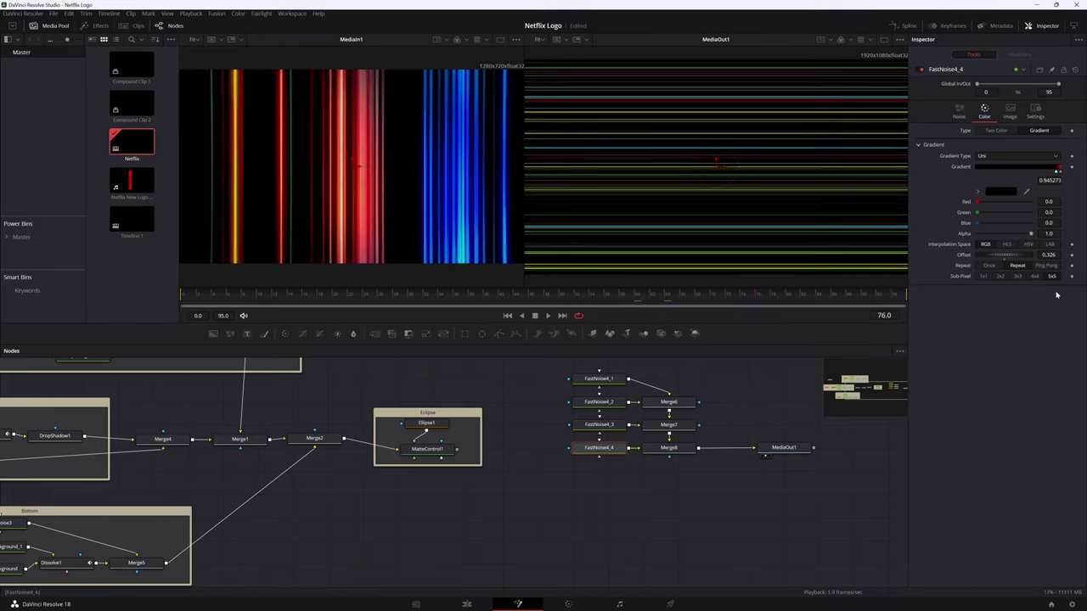
- Set FastNoise4_4's Contrast to 2.97, Brightness to 0.27, Y Scale to 17.8, Seethe to -0.268 and Seethe Rate to 0.189
{"action": "left_click", "coordinate": [959, 111]}
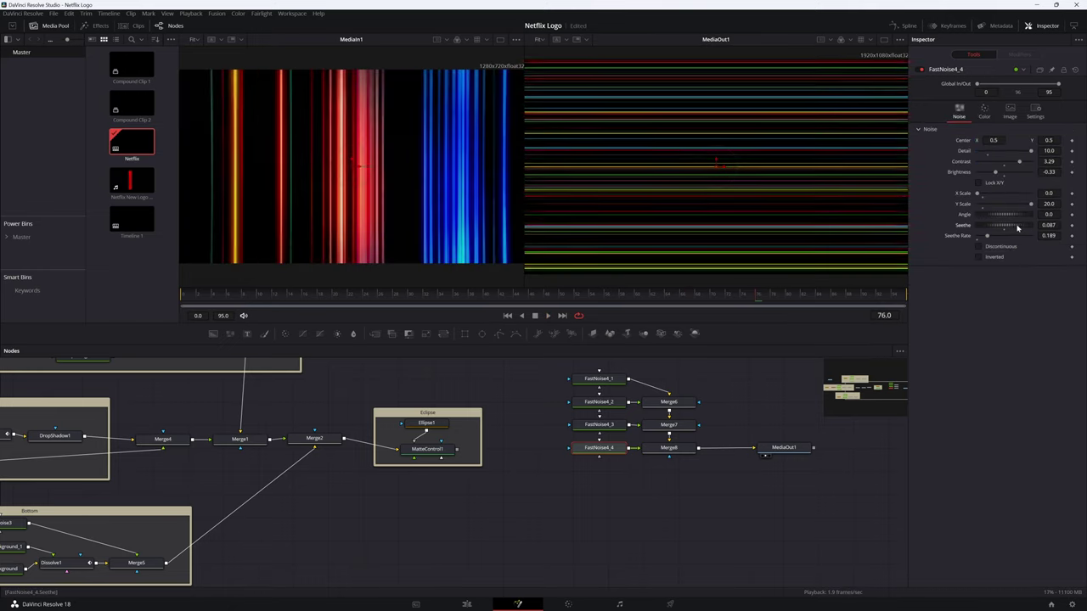
{"action": "left_click_drag", "start_coordinate": [1014, 227], "coordinate": [1025, 205]}
{"action": "left_click", "coordinate": [977, 194]}
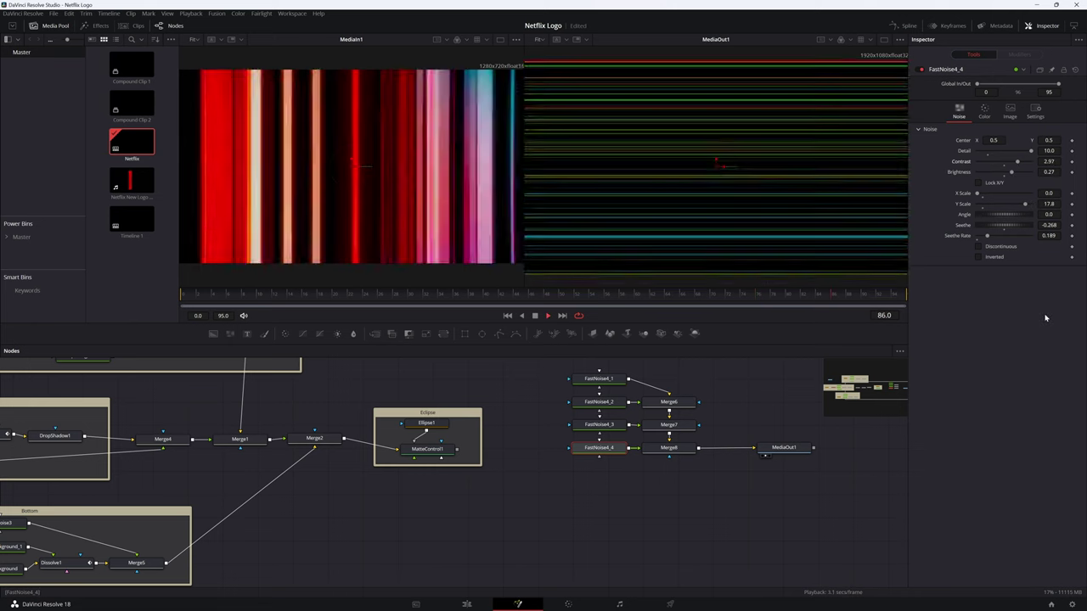
- Move the FastNoise4 branch below the Eclipse group and merge MatteControl1's output over Merge8 ahead of MediaOut1
{"action": "scroll", "coordinate": [682, 483], "scroll_direction": "down", "scroll_amount": 2}
{"action": "scroll", "coordinate": [682, 483], "scroll_direction": "up", "scroll_amount": 1}
{"action": "left_click_drag", "start_coordinate": [819, 480], "coordinate": [607, 359]}
{"action": "left_click_drag", "start_coordinate": [626, 389], "coordinate": [438, 495]}
{"action": "left_click_drag", "start_coordinate": [576, 550], "coordinate": [738, 488]}
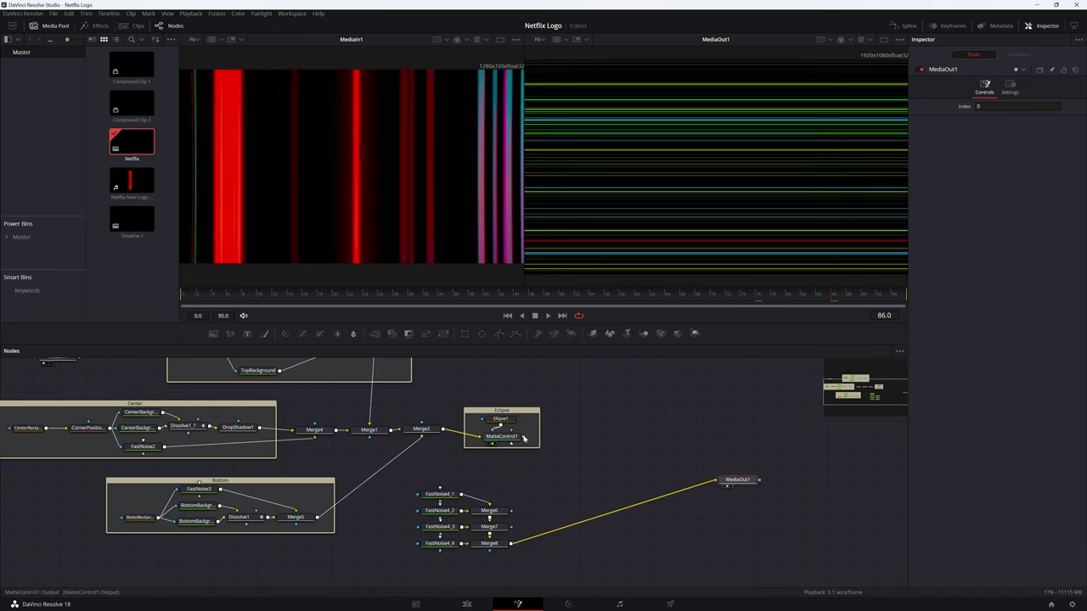
{"action": "left_click_drag", "start_coordinate": [524, 437], "coordinate": [605, 454]}
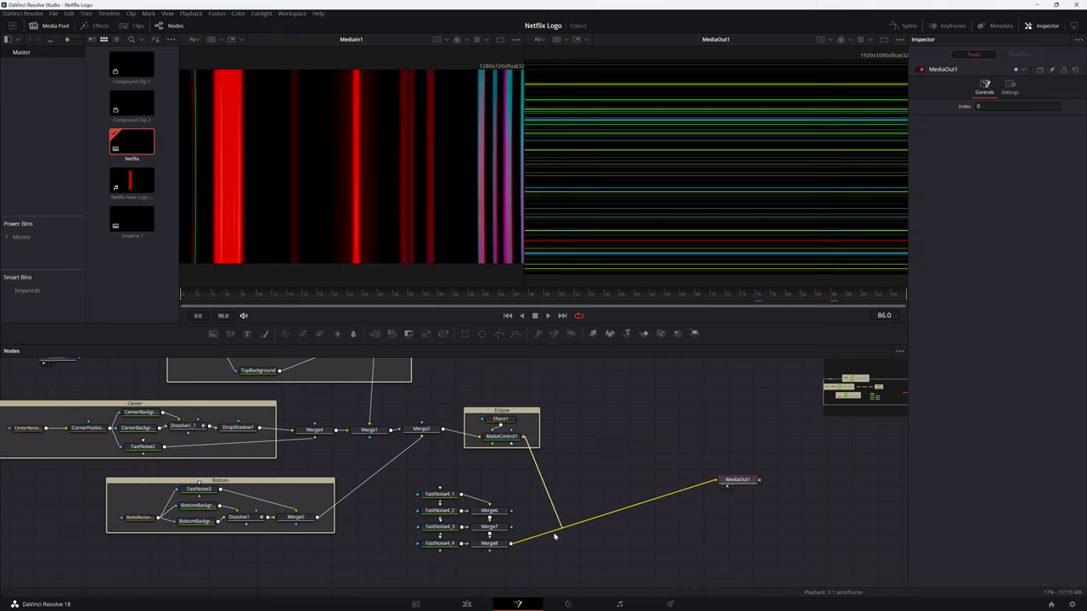
{"action": "left_click_drag", "start_coordinate": [513, 546], "coordinate": [619, 502]}
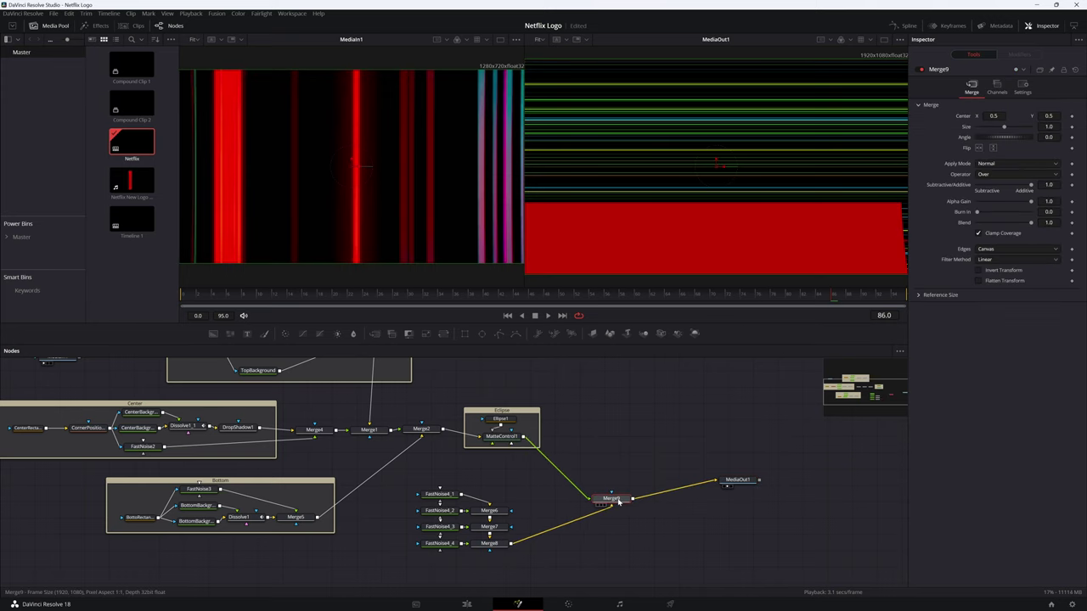
- Mask the four FastNoise4 copies with Merge5's output, then feed Merge8 into Merge9's foreground and MatteControl1 into its background
{"action": "left_click_drag", "start_coordinate": [727, 481], "coordinate": [685, 501]}
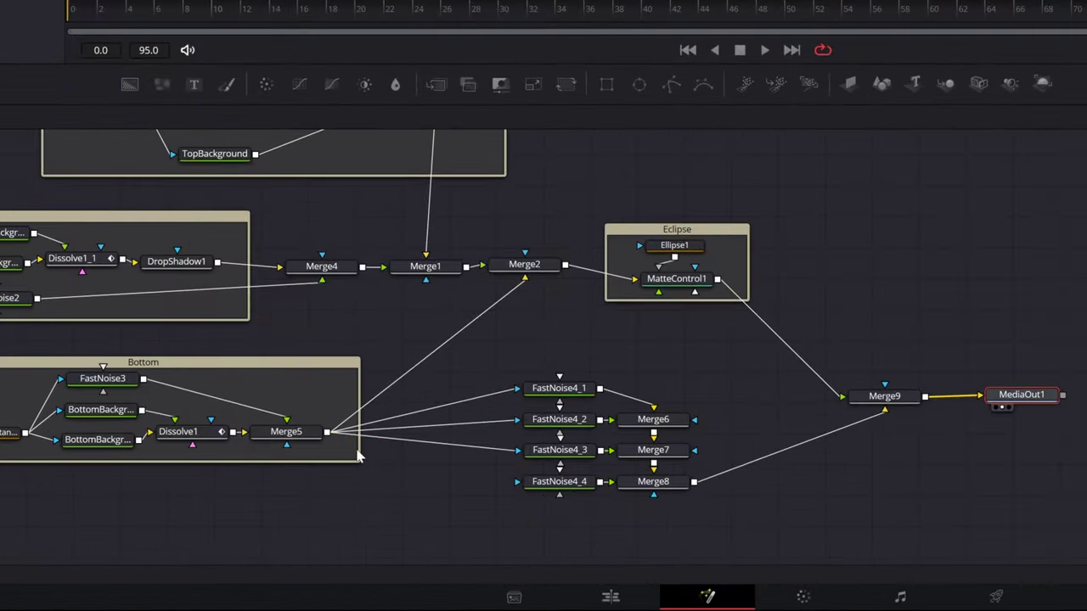
{"action": "left_click_drag", "start_coordinate": [328, 433], "coordinate": [515, 486]}
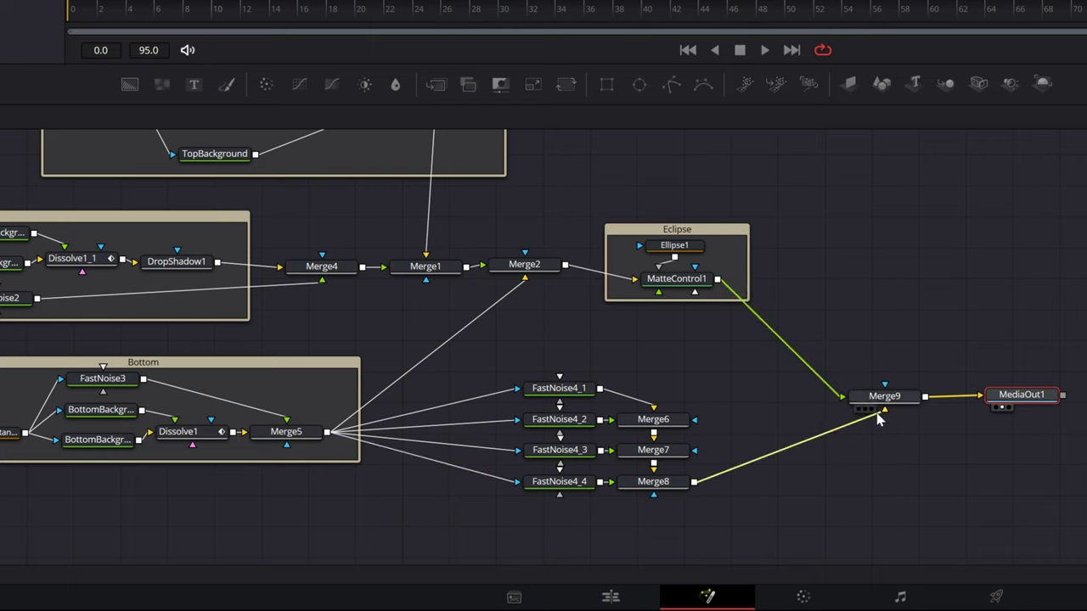
{"action": "left_click_drag", "start_coordinate": [870, 415], "coordinate": [843, 398]}
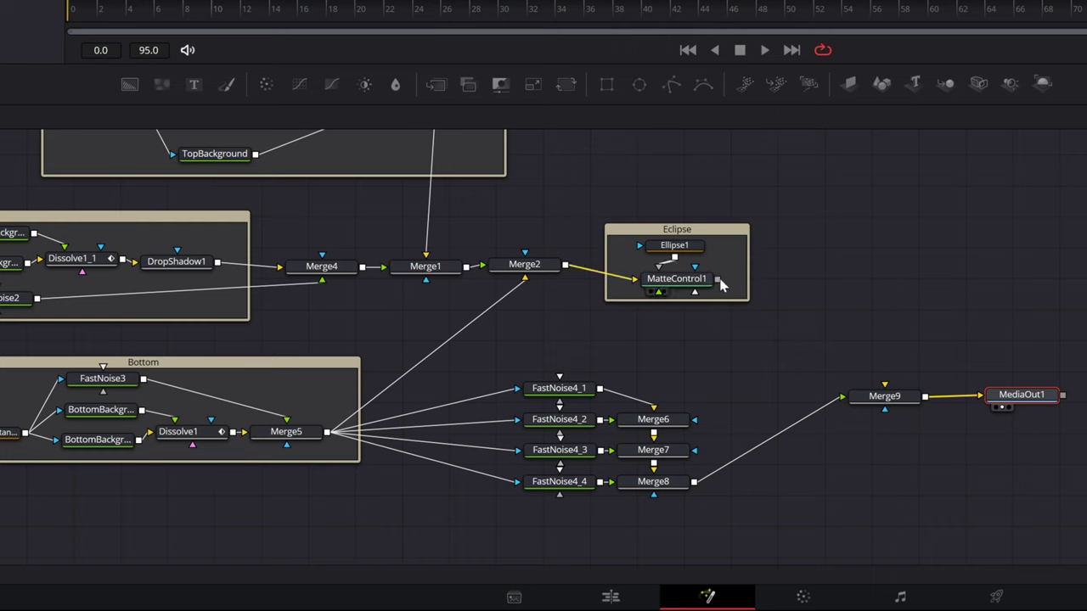
{"action": "left_click_drag", "start_coordinate": [719, 281], "coordinate": [884, 395]}
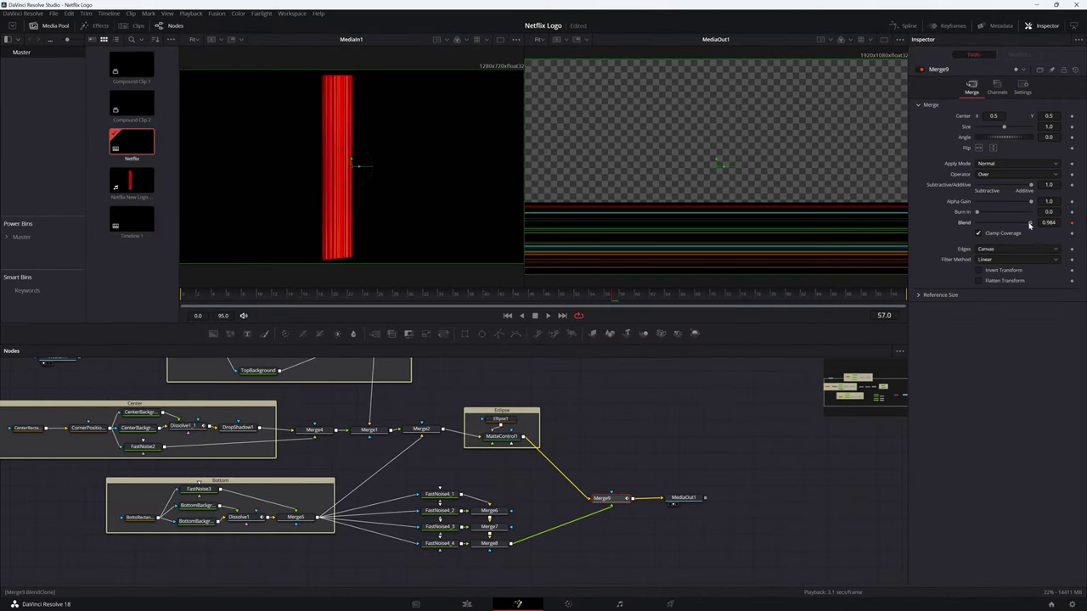
- Keyframe Merge9's Blend from 0 at frame 57 to 1.0 at frame 60
{"action": "left_click_drag", "start_coordinate": [1025, 225], "coordinate": [966, 223]}
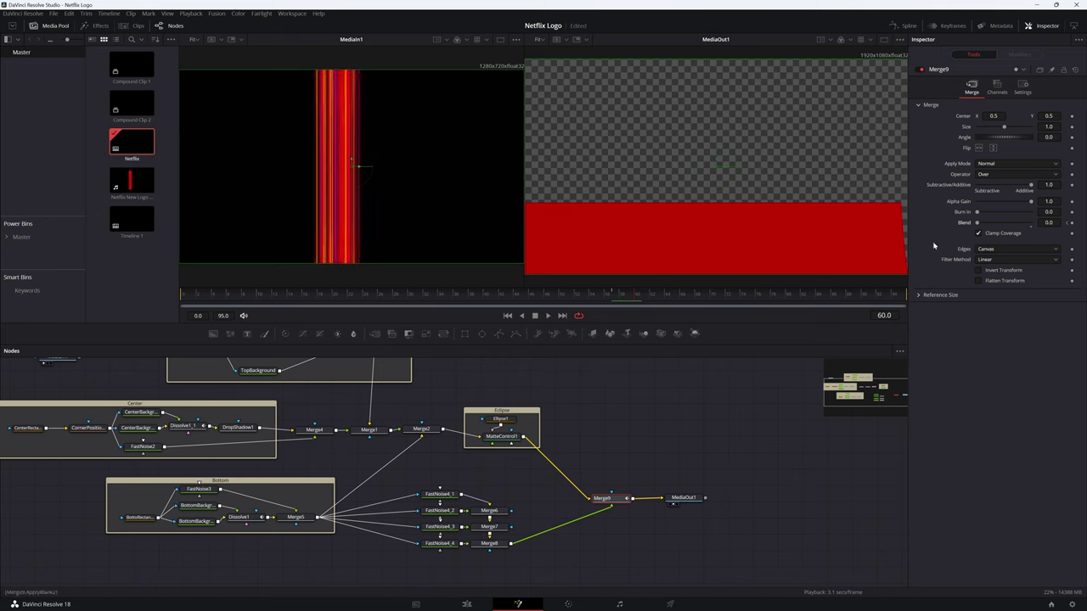
{"action": "left_click_drag", "start_coordinate": [978, 223], "coordinate": [1042, 225]}
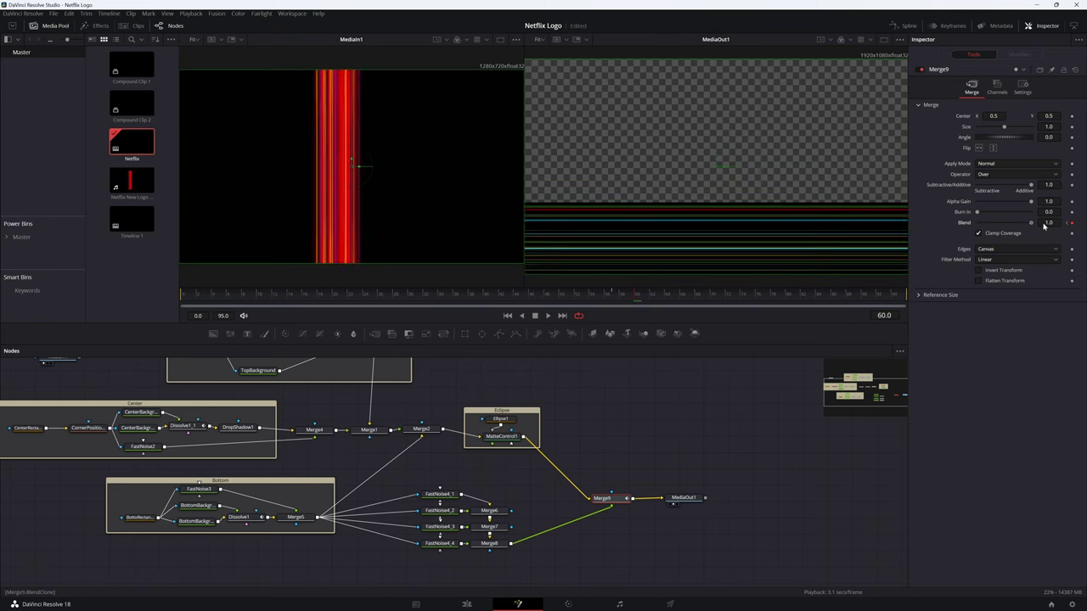
- On the Edit page, place the Netflix New Logo Animation 2019 clip above the Fusion Composition and lower its Opacity to about 47
{"action": "left_click", "coordinate": [467, 604]}
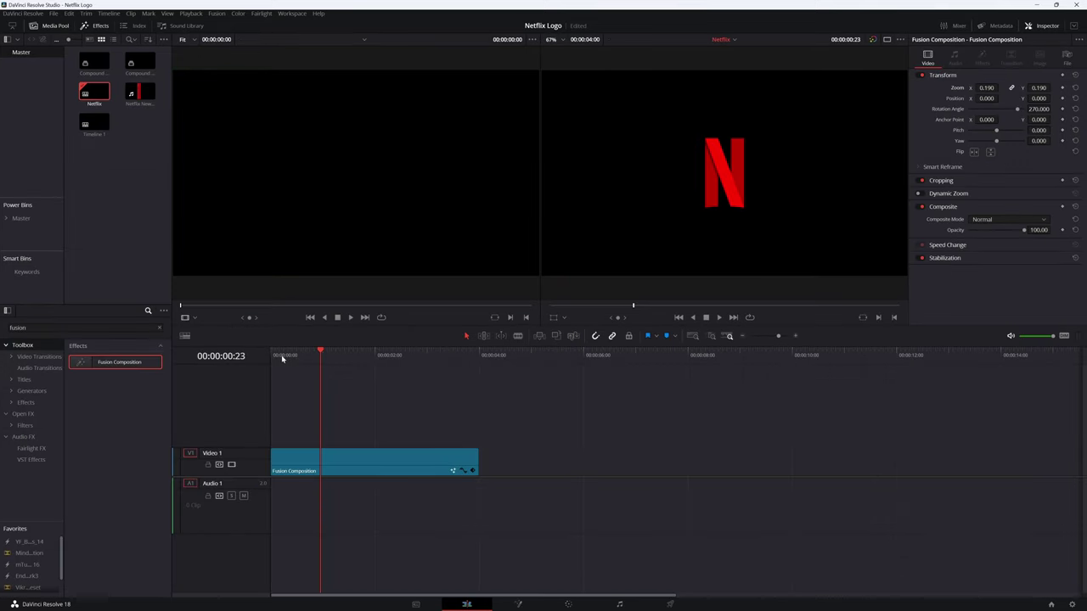
{"action": "left_click_drag", "start_coordinate": [281, 357], "coordinate": [448, 357]}
{"action": "key", "text": "Home"}
{"action": "left_click_drag", "start_coordinate": [140, 92], "coordinate": [274, 431]}
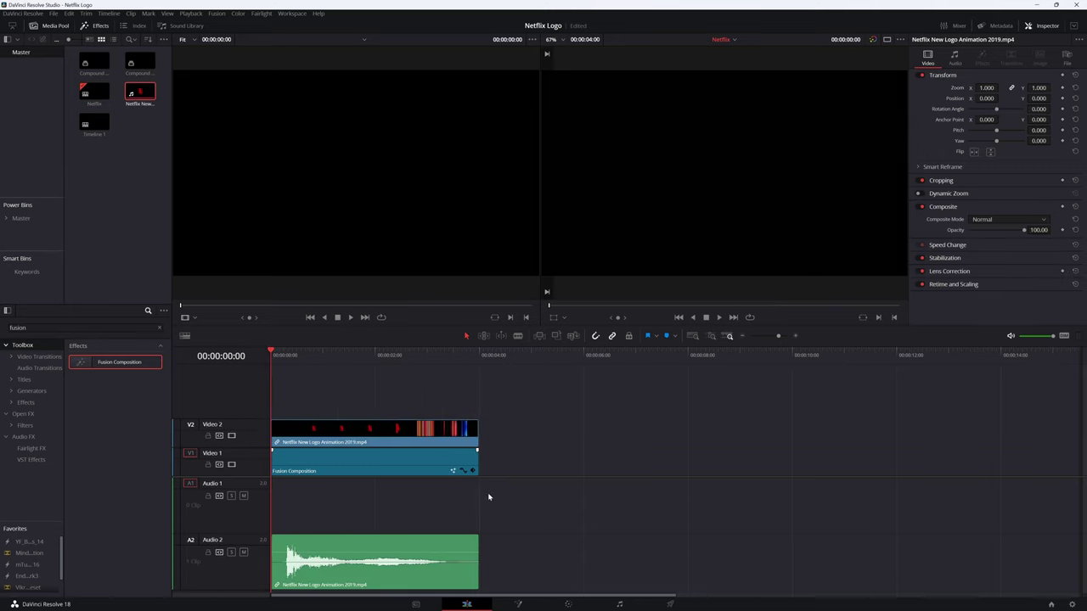
{"action": "left_click", "coordinate": [384, 433]}
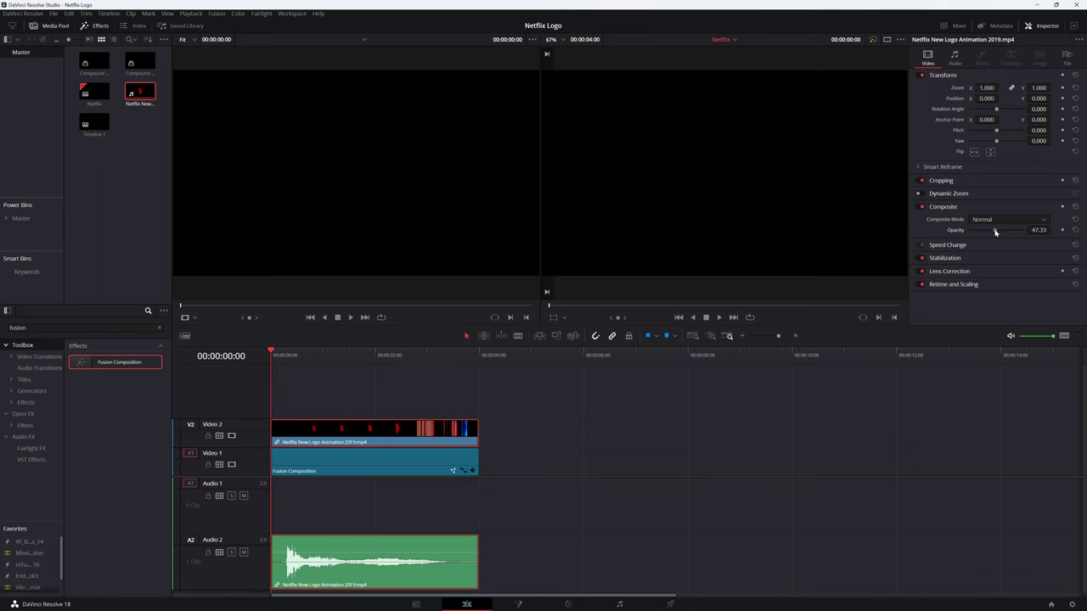
- Keyframe the Fusion Composition's Zoom and Position, raising Zoom to 0.390 at 00:00:02:06 to match the reference logo
{"action": "key", "text": "space"}
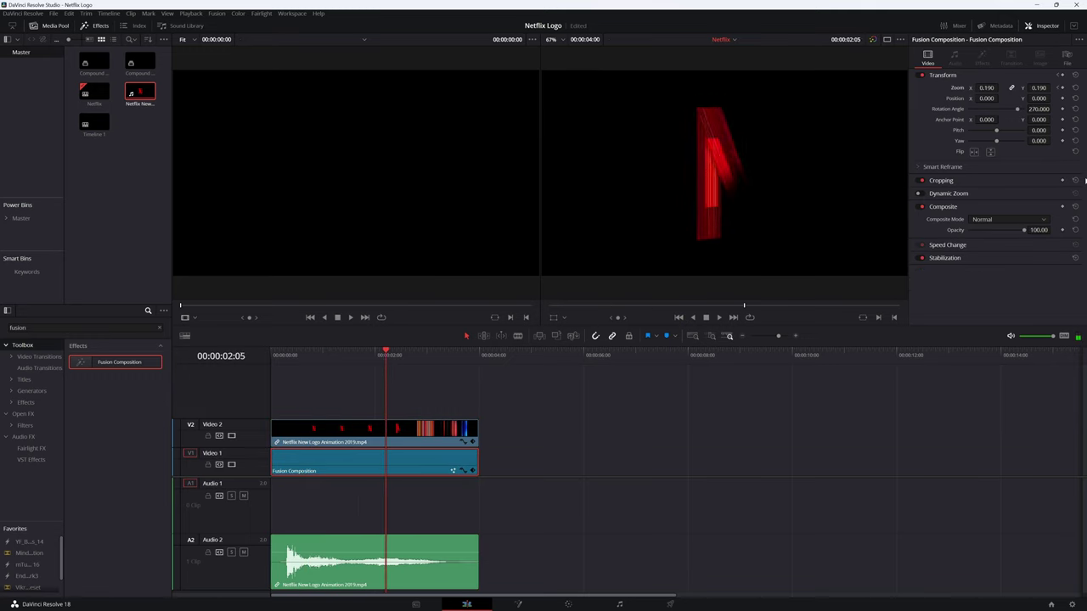
{"action": "left_click_drag", "start_coordinate": [987, 89], "coordinate": [999, 88]}
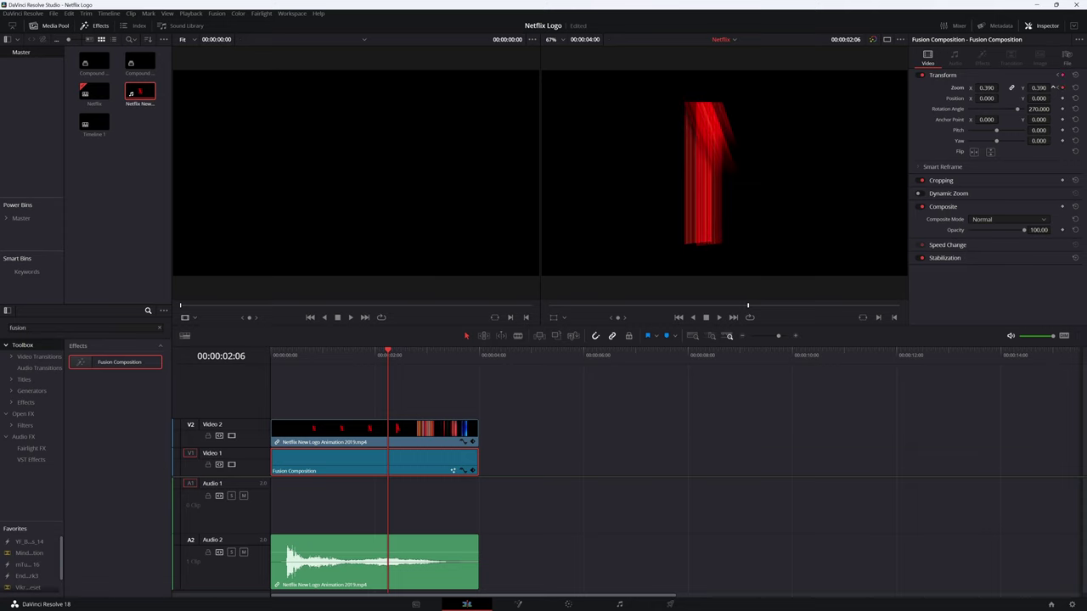
{"action": "left_click", "coordinate": [1059, 88]}
{"action": "left_click", "coordinate": [1063, 98]}
{"action": "left_click", "coordinate": [1066, 88]}
{"action": "left_click", "coordinate": [1058, 88]}
{"action": "key", "text": "space"}
- Step through the frames around the zoom-in to compare the composition's scale and position with the reference clip
{"action": "key", "text": "Right"}
{"action": "key", "text": "Right"}
{"action": "key", "text": "Right"}
{"action": "key", "text": "Right"}
{"action": "key", "text": "Right"}
{"action": "key", "text": "Right"}
{"action": "key", "text": "Right"}
{"action": "key", "text": "Right"}
{"action": "key", "text": "Right"}
{"action": "key", "text": "Right"}
{"action": "key", "text": "Right"}
{"action": "key", "text": "Right"}
{"action": "key", "text": "Right"}
{"action": "key", "text": "Right"}
{"action": "key", "text": "Right"}
{"action": "key", "text": "Right"}
{"action": "key", "text": "Right"}
{"action": "key", "text": "Right"}
{"action": "key", "text": "Right"}
{"action": "key", "text": "Right"}
{"action": "key", "text": "Left"}
{"action": "key", "text": "Left"}
{"action": "key", "text": "Left"}
{"action": "key", "text": "Left"}
{"action": "key", "text": "Left"}
{"action": "key", "text": "Left"}
{"action": "key", "text": "Left"}
{"action": "key", "text": "Left"}
{"action": "key", "text": "Left"}
{"action": "key", "text": "Left"}
{"action": "key", "text": "Left"}
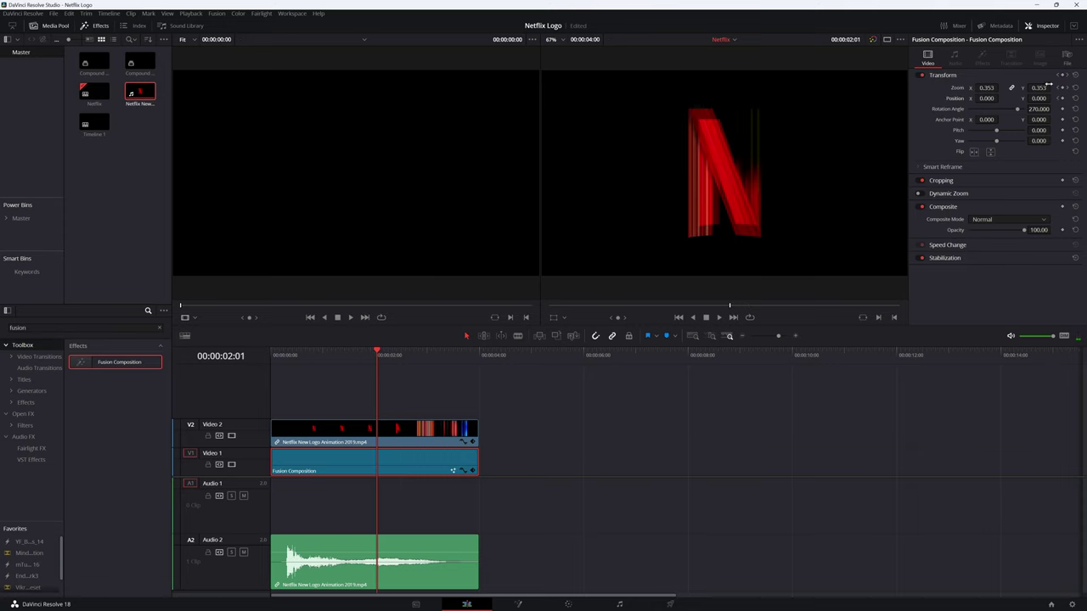
- Keyframe the Fusion Composition's Position X to 124 and its Zoom to 0.570 for the move up to 00:00:02:18
{"action": "key", "text": "Right"}
{"action": "key", "text": "Right"}
{"action": "key", "text": "Right"}
{"action": "key", "text": "Right"}
{"action": "key", "text": "Right"}
{"action": "key", "text": "Right"}
{"action": "left_click_drag", "start_coordinate": [978, 99], "coordinate": [986, 99]}
{"action": "key", "text": "Right"}
{"action": "key", "text": "Right"}
{"action": "key", "text": "Right"}
{"action": "key", "text": "Right"}
{"action": "key", "text": "Right"}
{"action": "key", "text": "Right"}
{"action": "key", "text": "Right"}
{"action": "key", "text": "Right"}
{"action": "key", "text": "Right"}
{"action": "key", "text": "Right"}
{"action": "key", "text": "Right"}
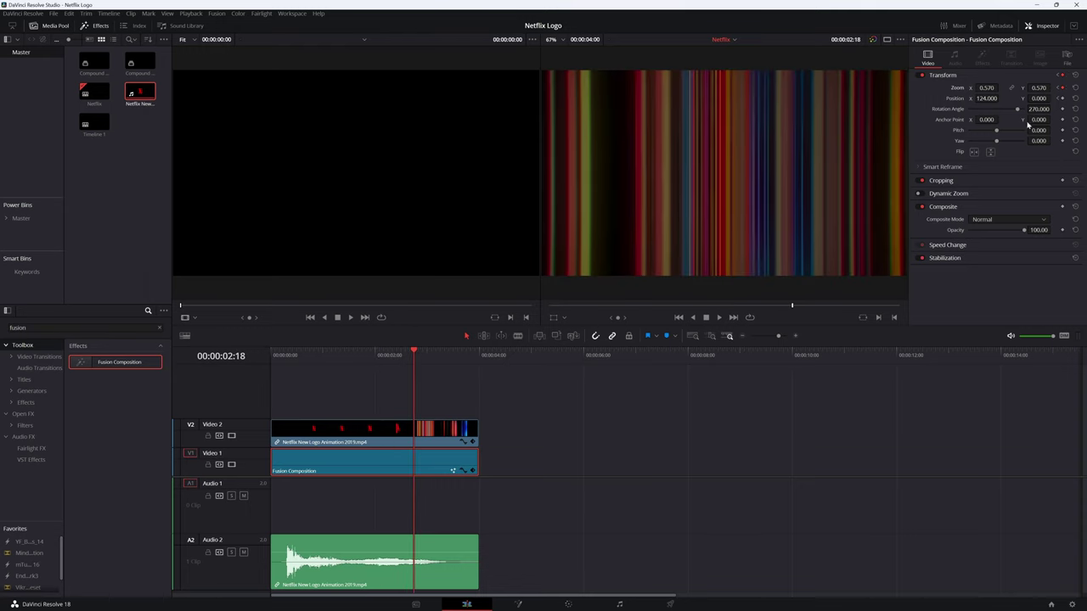
- Hide the Video 2 reference track and raise the Fusion Composition's Zoom further at 00:00:02:18
{"action": "left_click", "coordinate": [231, 436]}
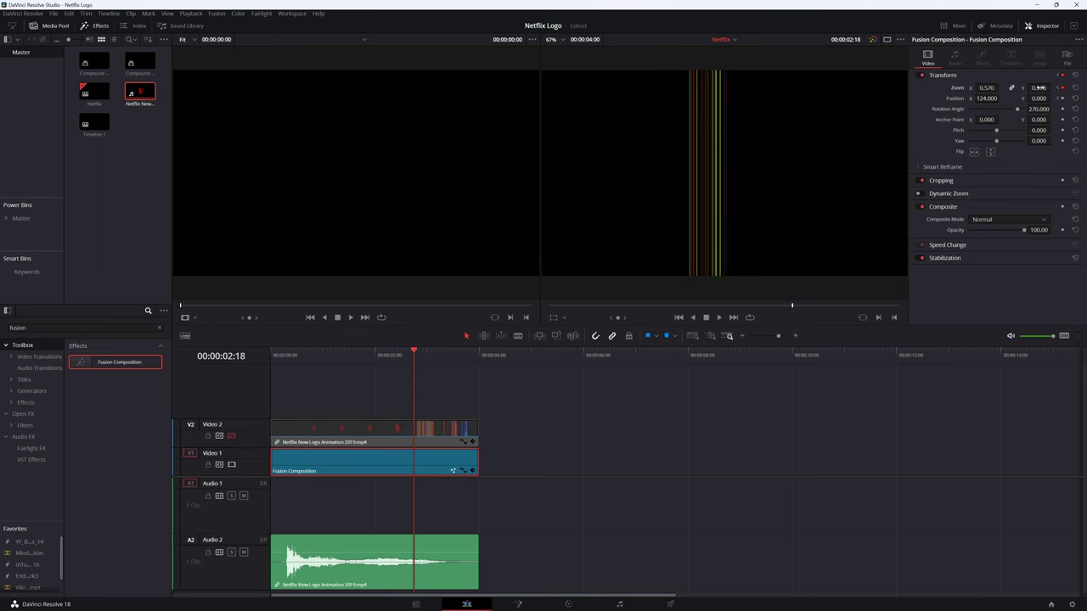
{"action": "left_click_drag", "start_coordinate": [1040, 88], "coordinate": [1049, 88]}
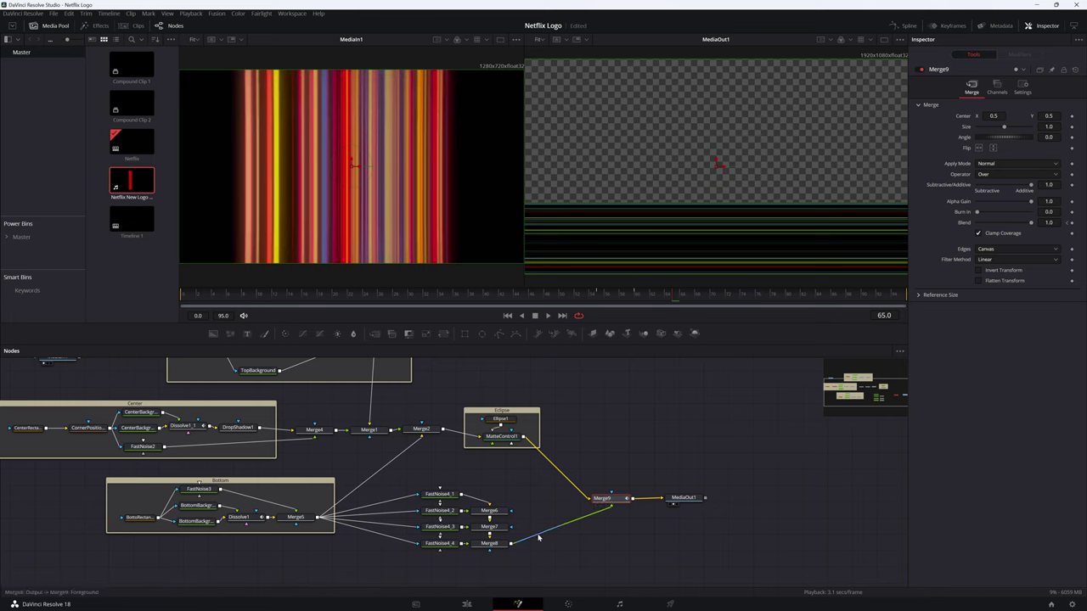
- In the Fusion composition, insert a Gaussian Blur between Merge8 and Merge9 and set its Strength to 0.126
{"action": "left_click", "coordinate": [508, 542]}
{"action": "key", "text": "shift+space"}
{"action": "type", "text": "fast"}
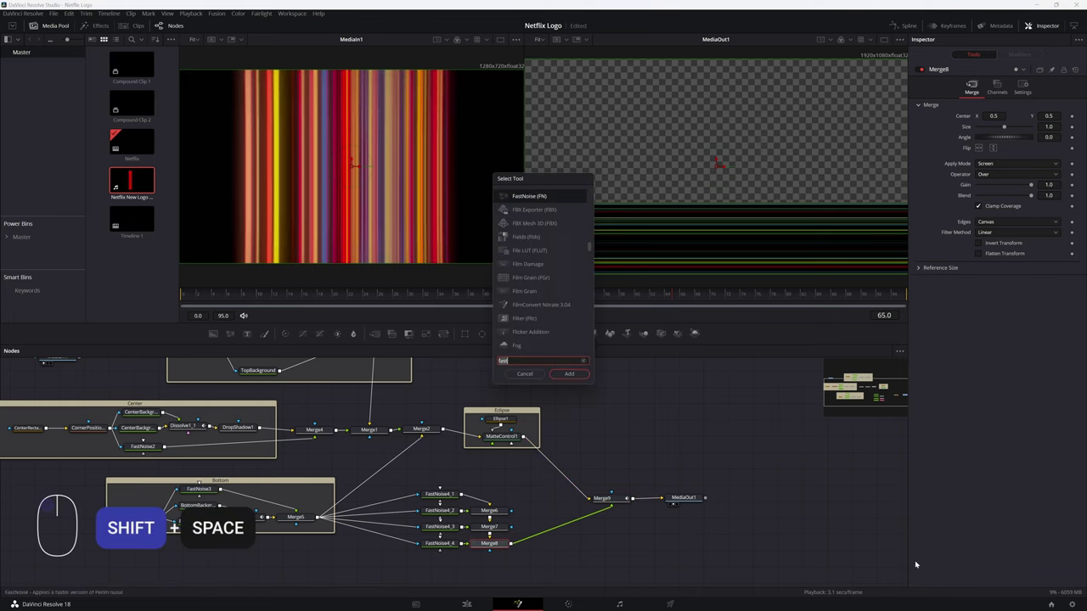
{"action": "key", "text": "BackSpace"}
{"action": "key", "text": "BackSpace"}
{"action": "key", "text": "BackSpace"}
{"action": "key", "text": "BackSpace"}
{"action": "type", "text": "gau"}
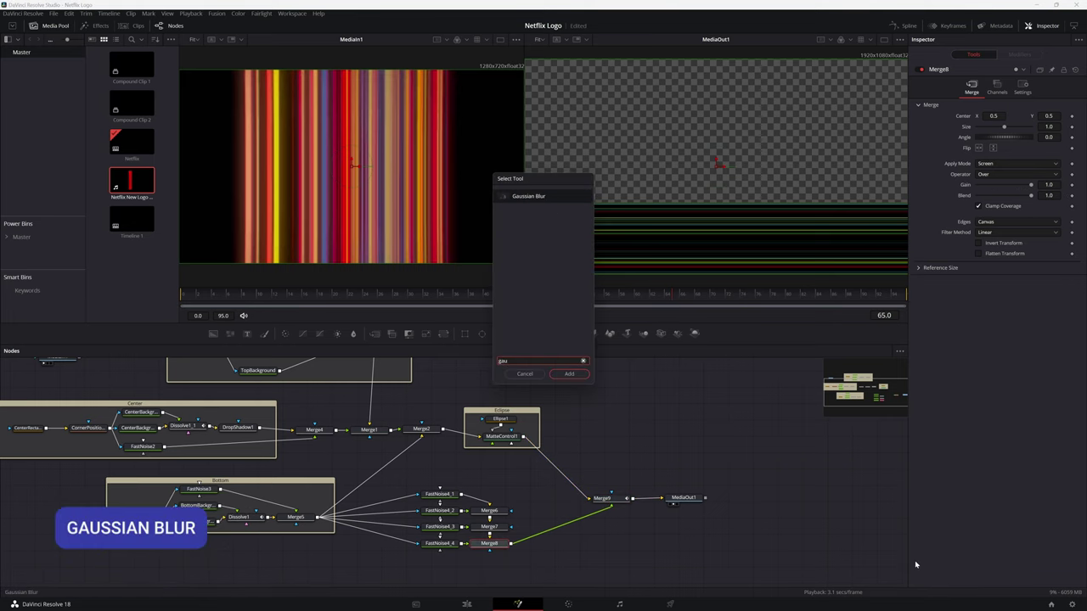
{"action": "key", "text": "Return"}
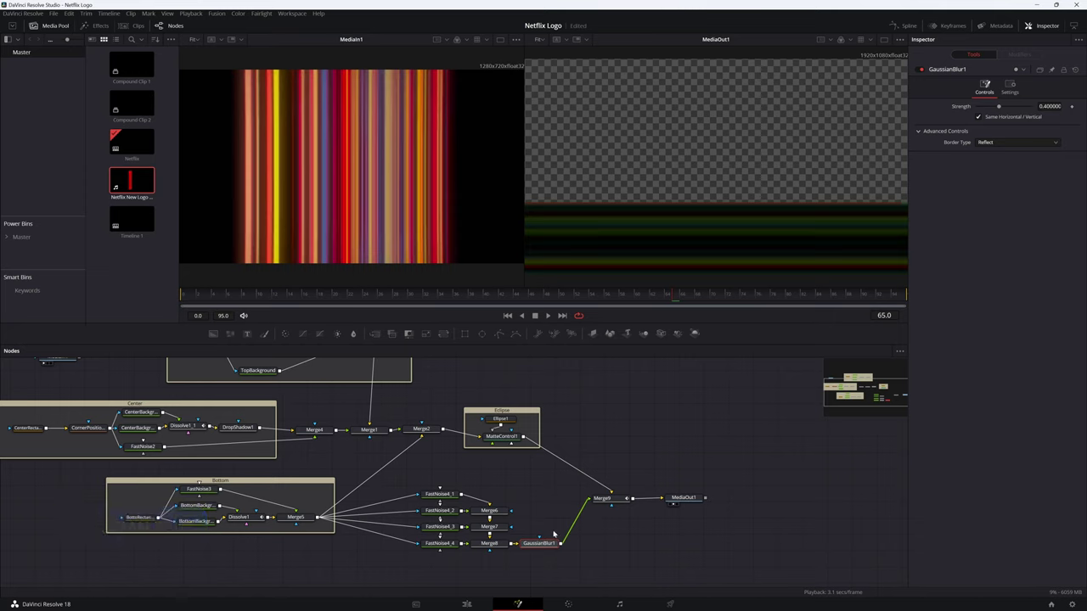
{"action": "left_click_drag", "start_coordinate": [555, 540], "coordinate": [571, 524]}
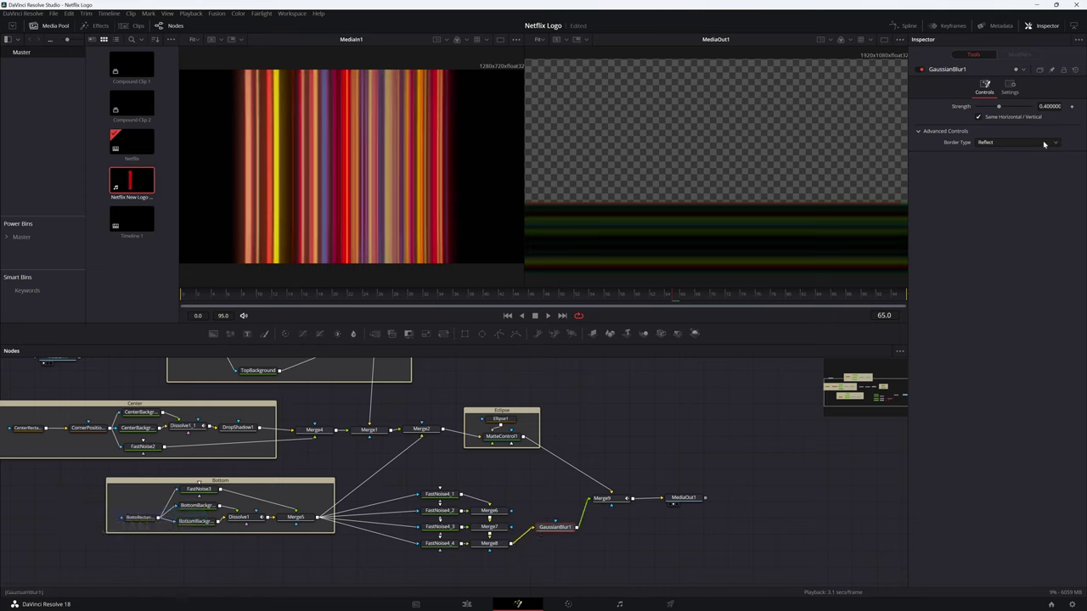
{"action": "left_click_drag", "start_coordinate": [998, 108], "coordinate": [985, 107]}
- Add a Glow node after GaussianBlur1 and set its Glow Size to 26.0
{"action": "key", "text": "shift+space"}
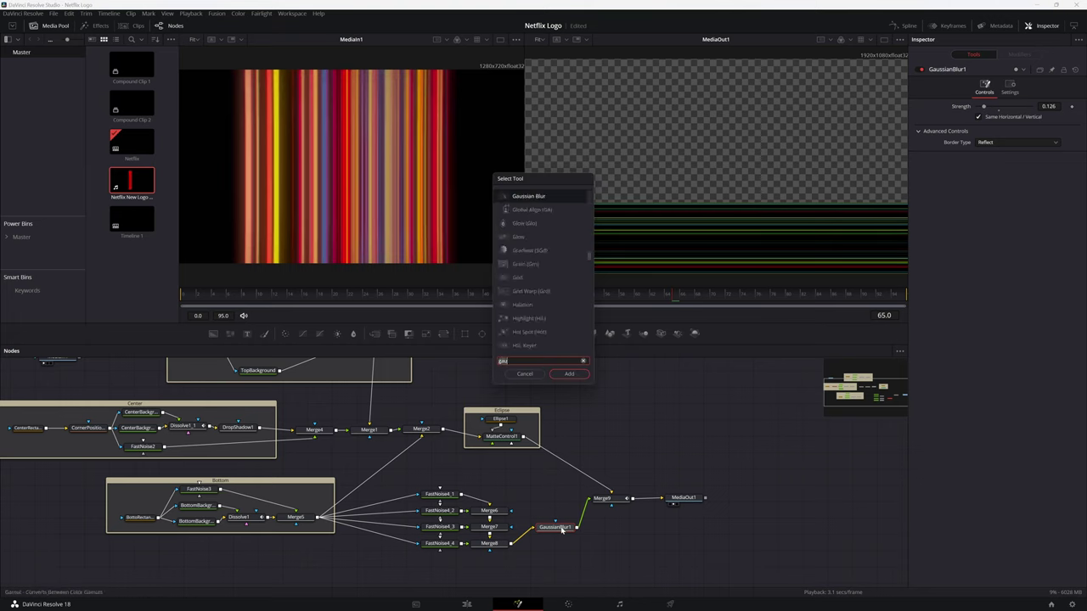
{"action": "type", "text": "glow"}
{"action": "key", "text": "Return"}
{"action": "key", "text": "shift+space"}
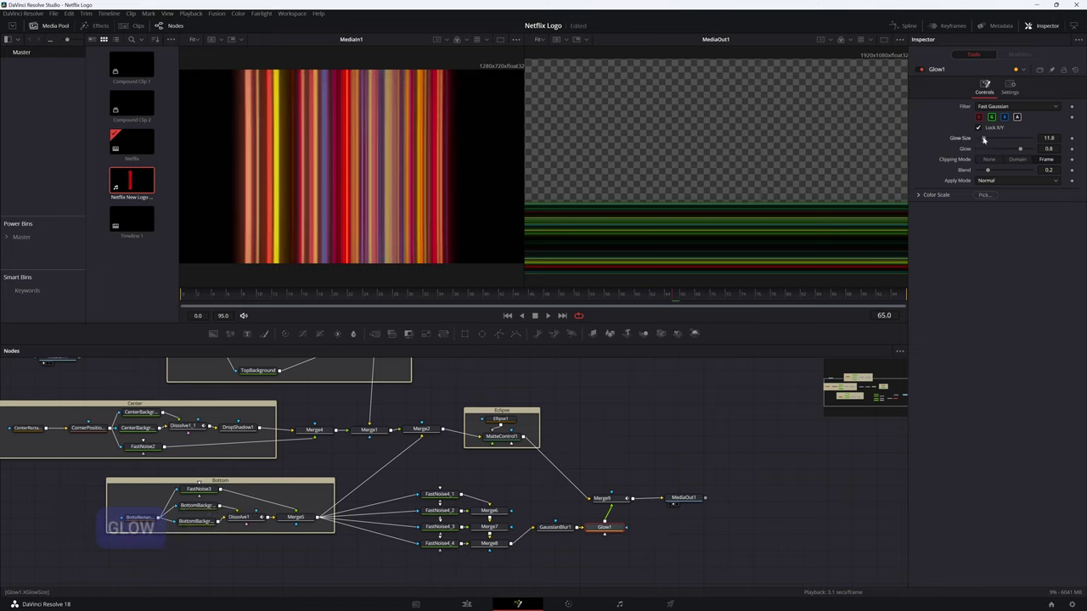
{"action": "left_click_drag", "start_coordinate": [983, 138], "coordinate": [989, 139]}
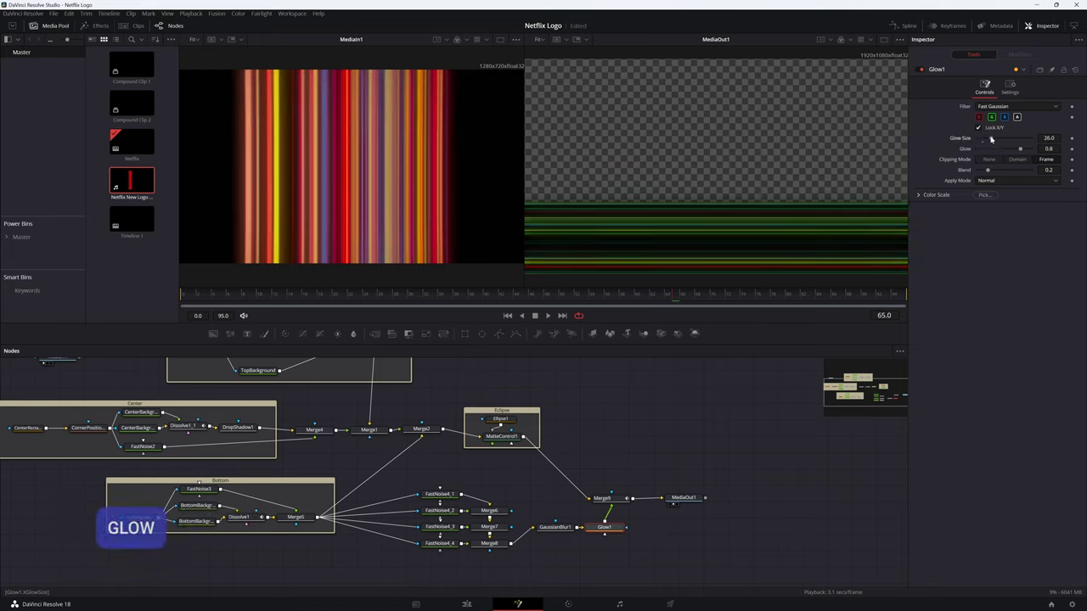